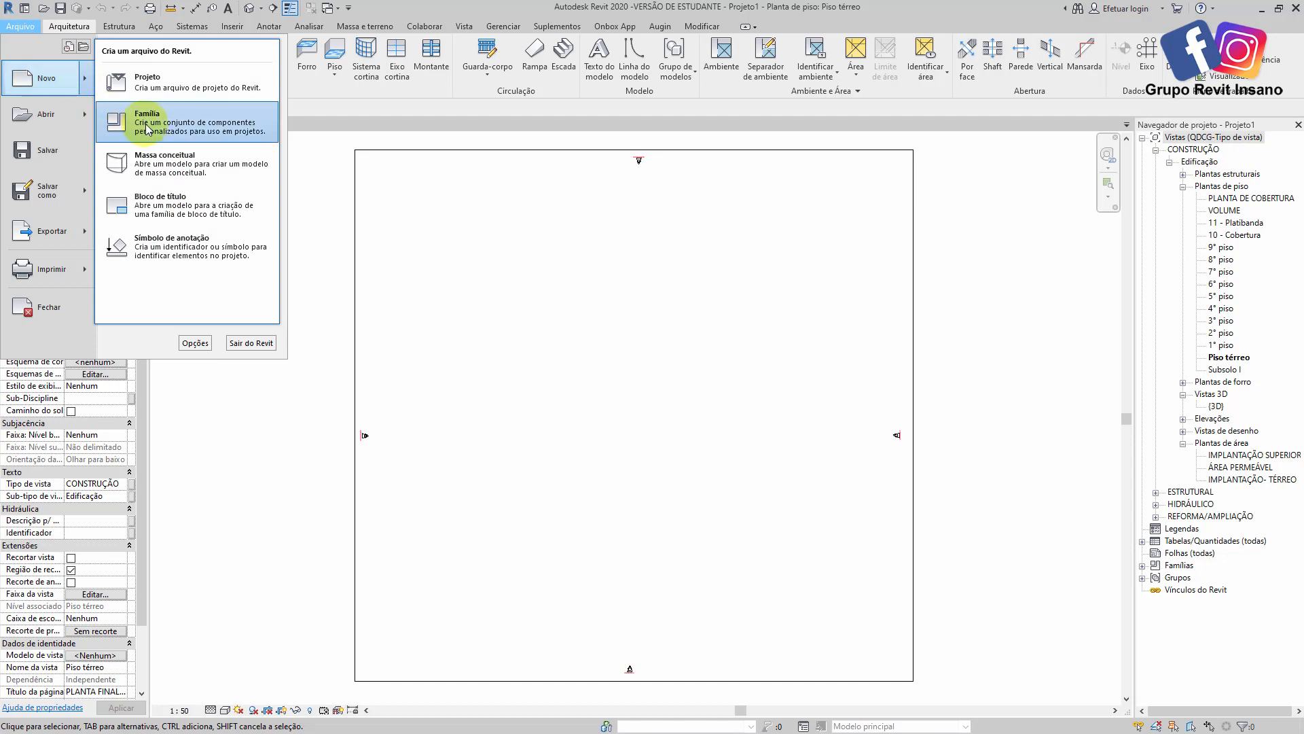
- Create a new family from the Anotação genérica métrica.rft template in the Anotações folder
left_click(156, 127)
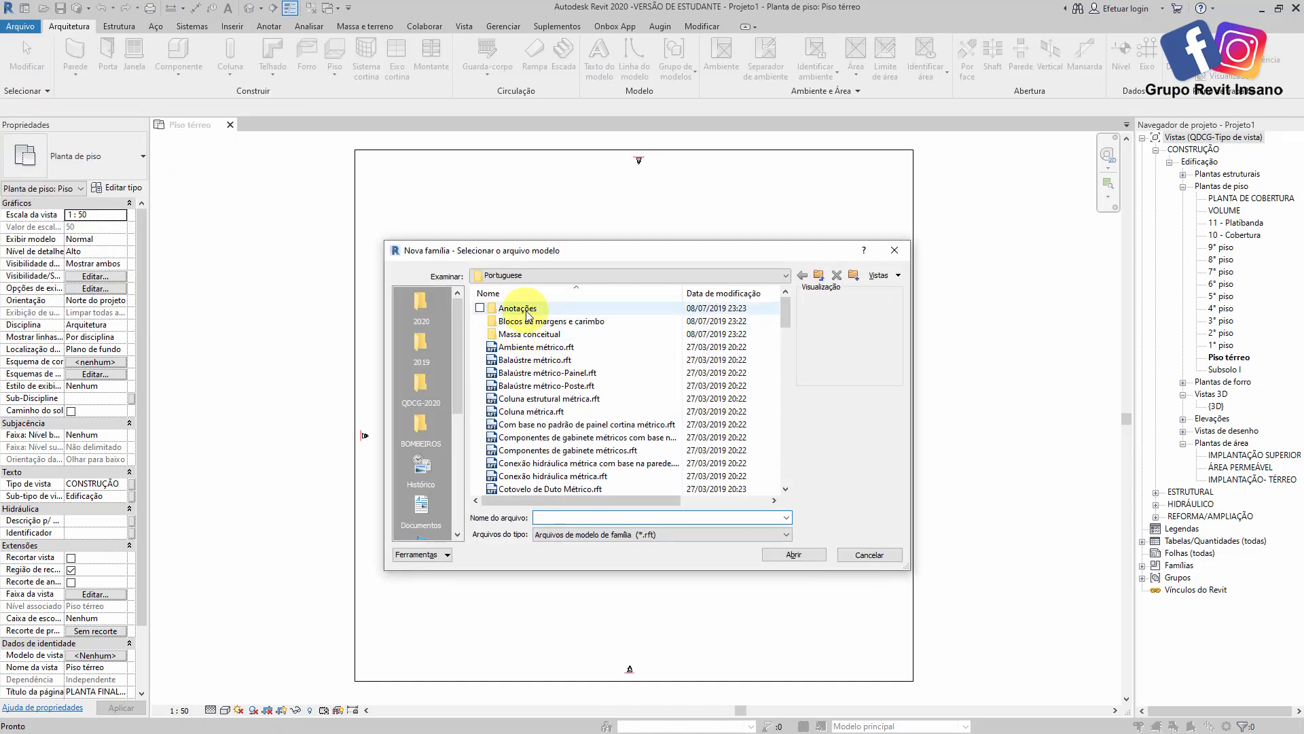
double_click(523, 309)
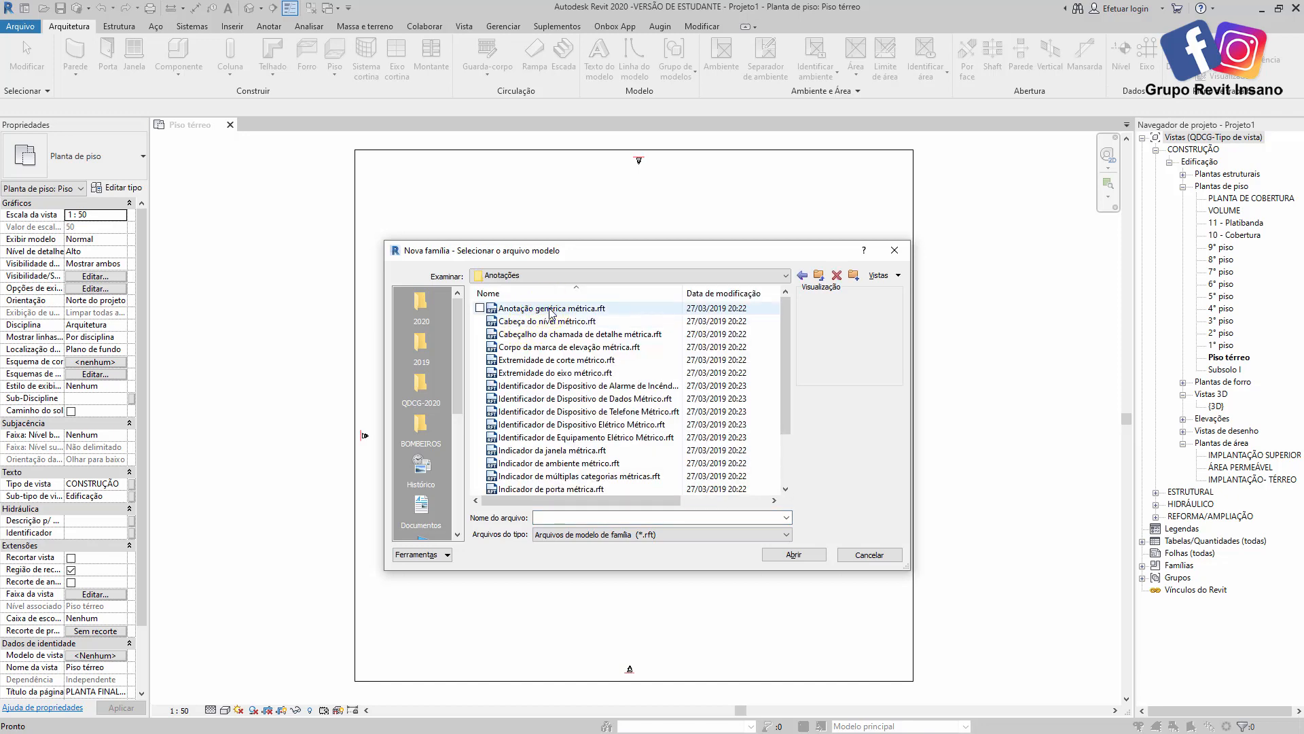
left_click(548, 308)
left_click(792, 555)
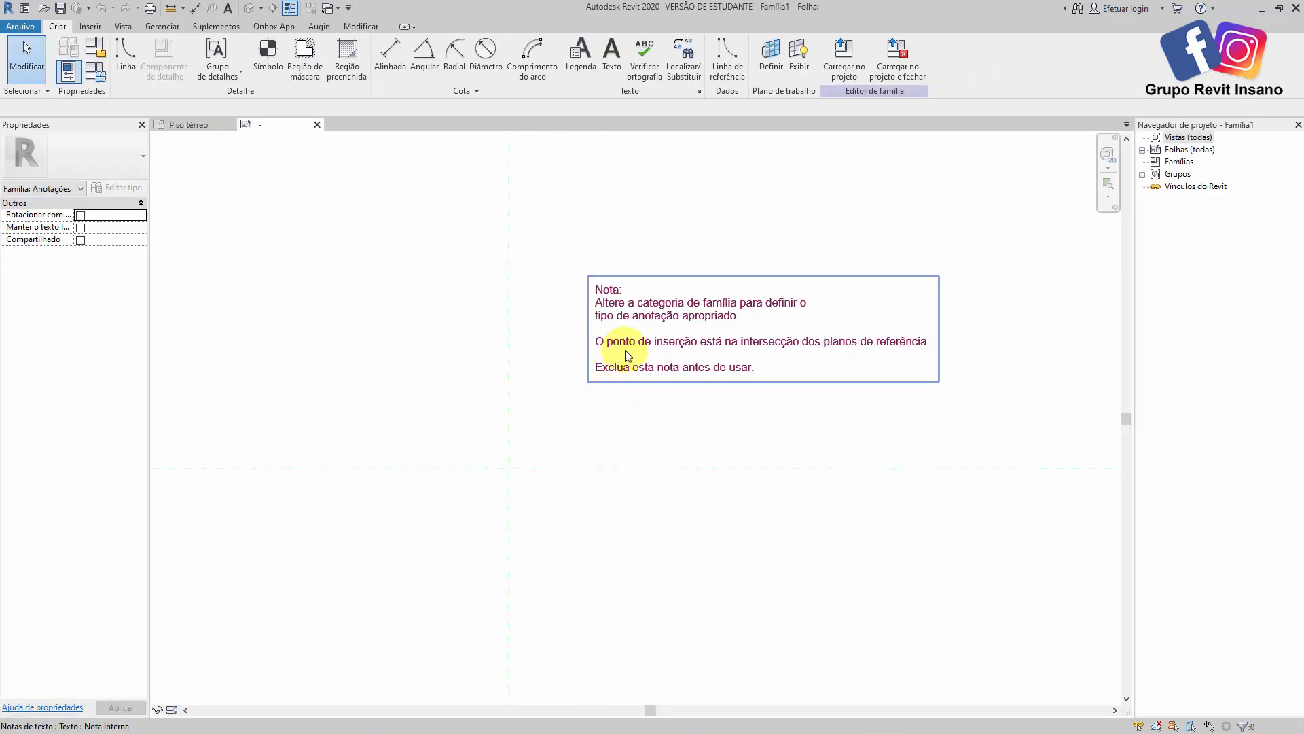
- Delete the template's instruction note from the family view
left_click(630, 351)
key("Delete")
middle_click_drag(611, 465, 504, 445)
scroll(474, 360, "up", 2)
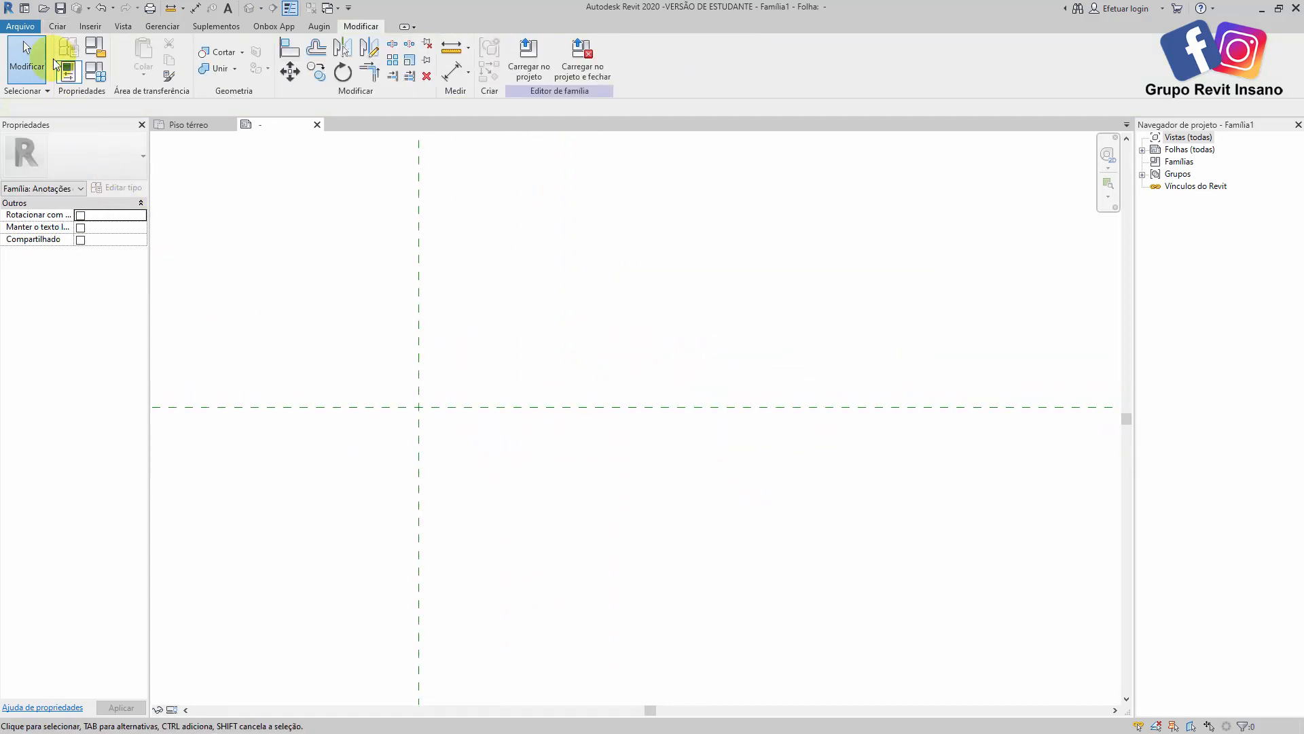
- Start a label above the horizontal reference plane and create an instance parameter of type Texto named "Descrição da escada" for it
left_click(63, 27)
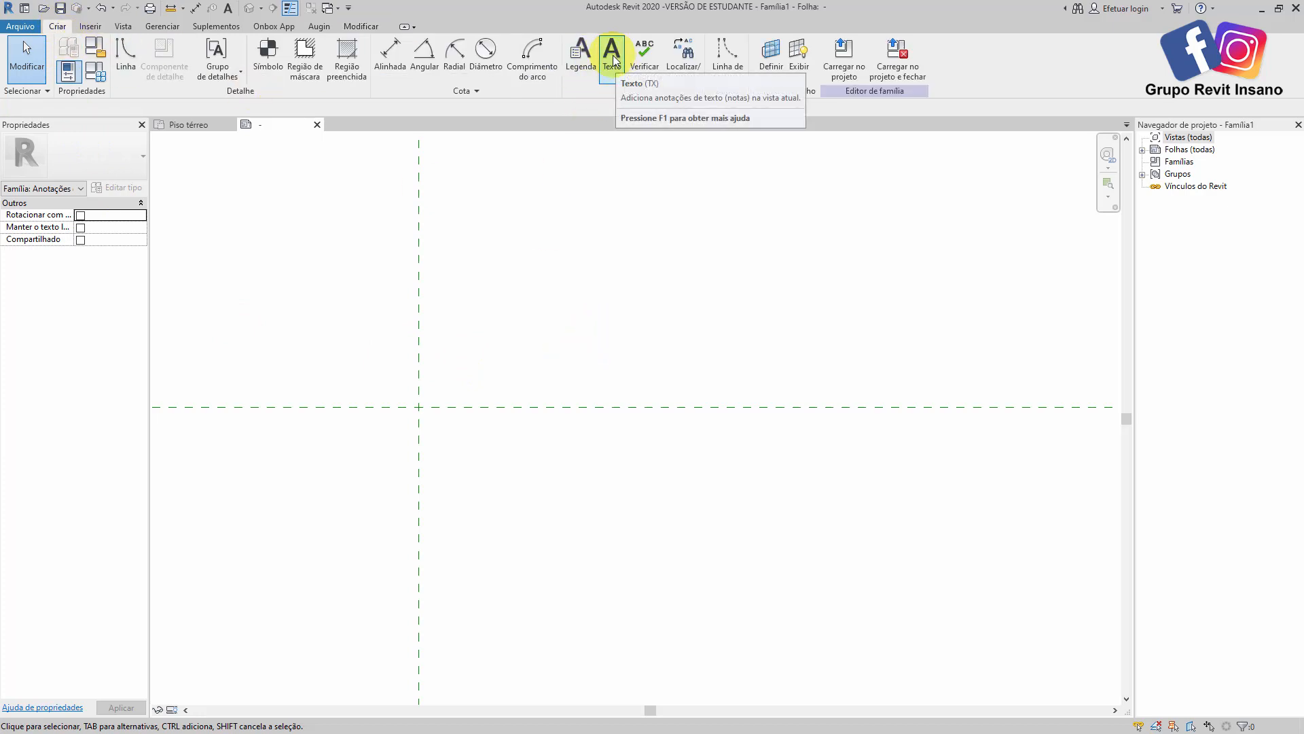
left_click(580, 55)
left_click(467, 338)
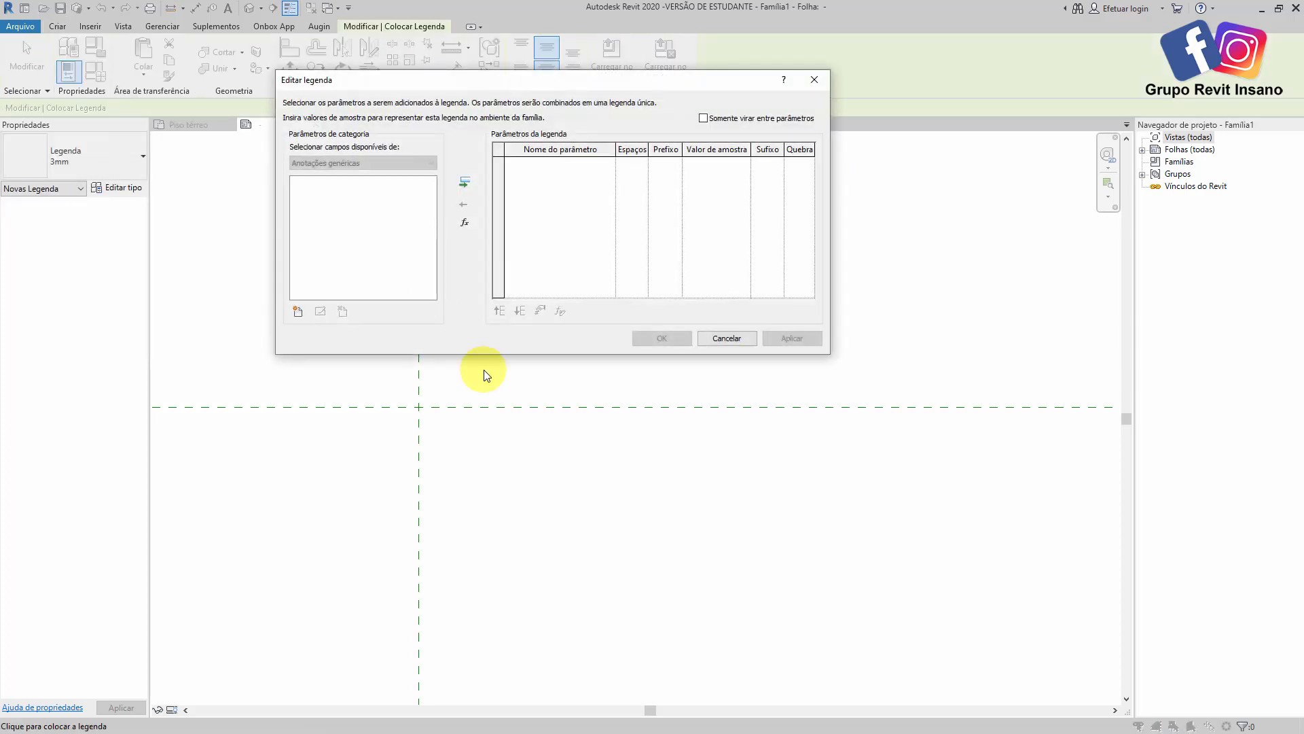
left_click(300, 317)
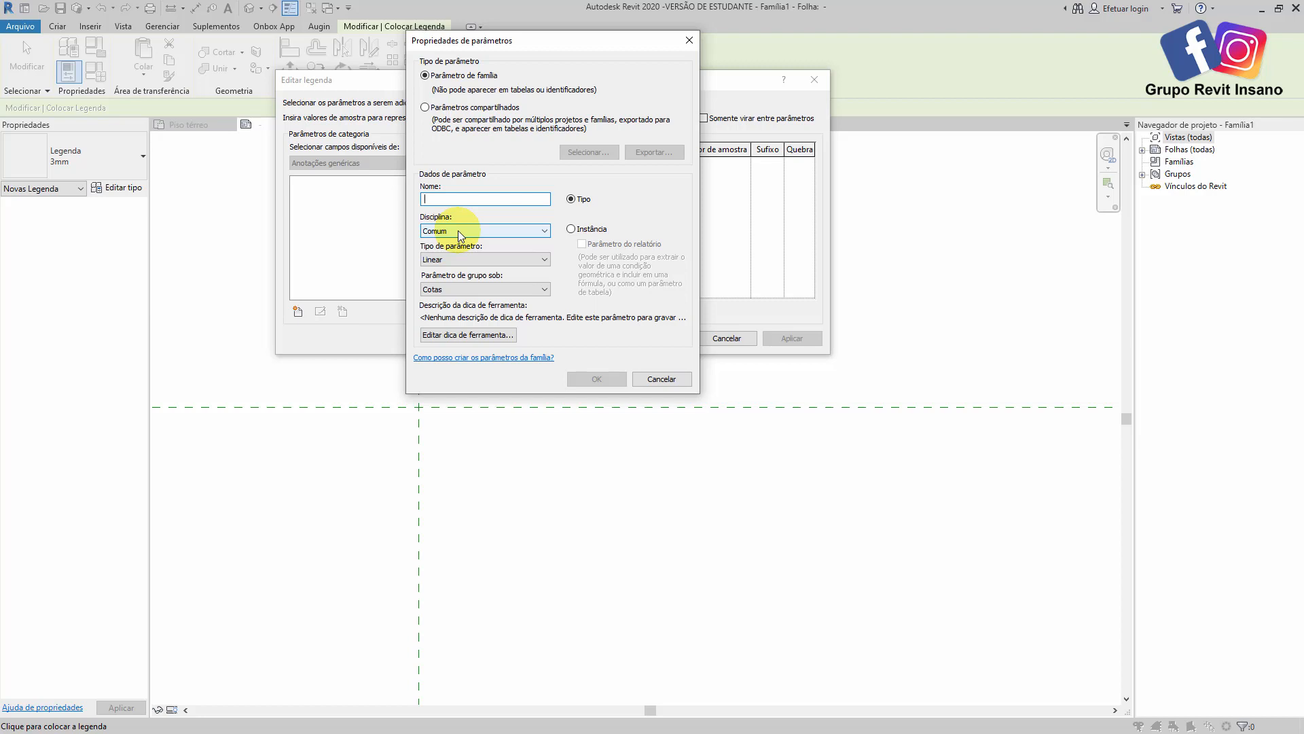
type("N")
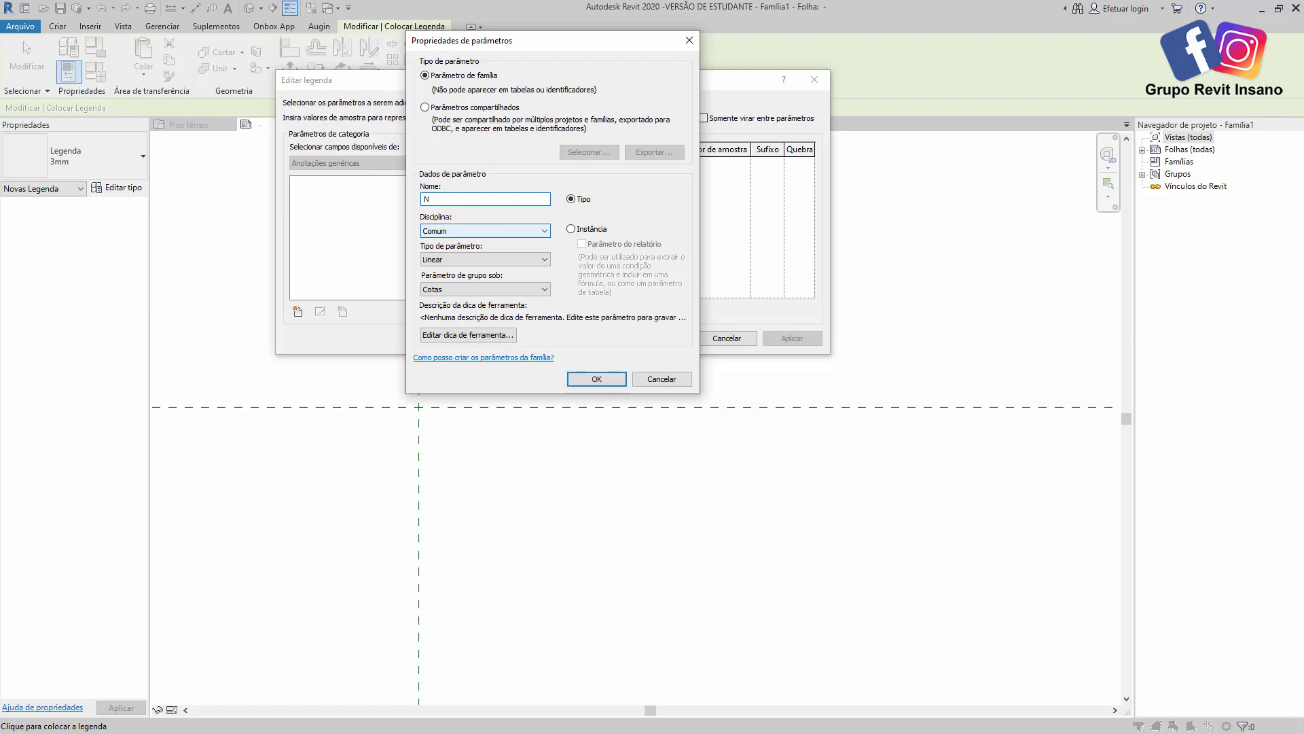
key("BackSpace")
type("Descrição da escada")
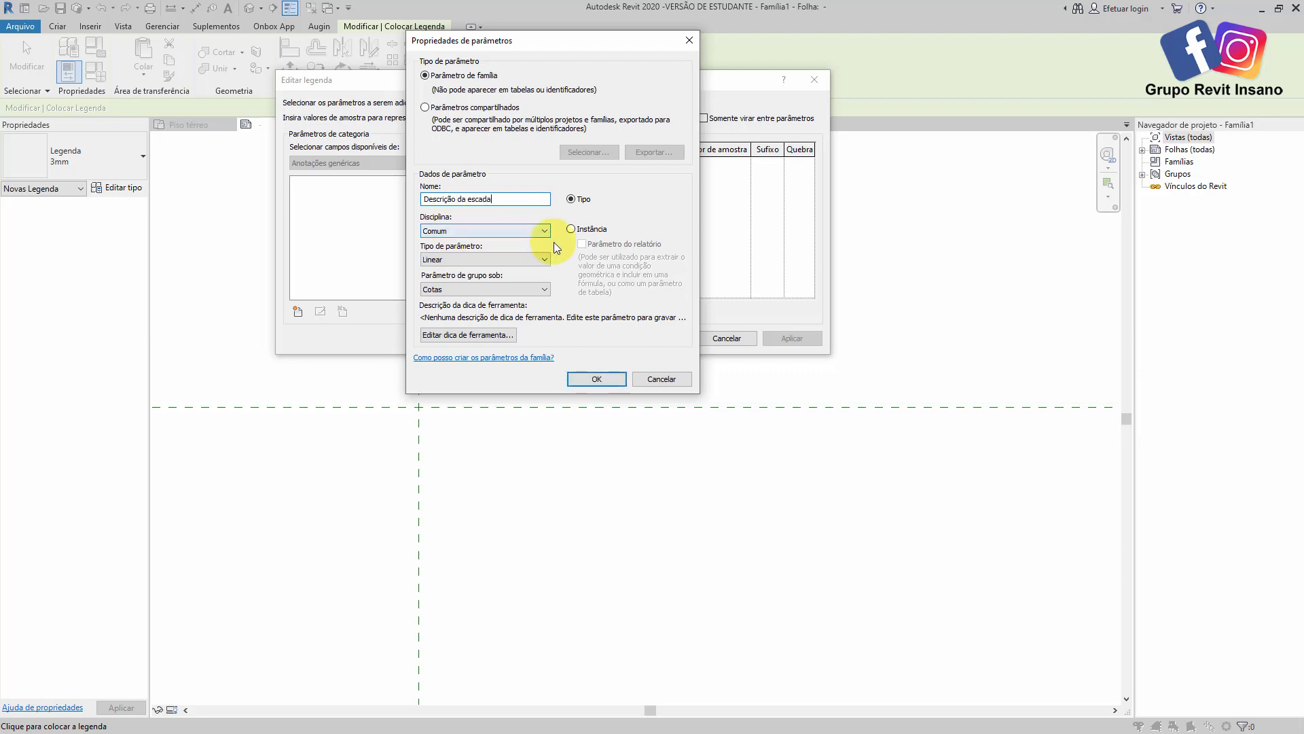
left_click(572, 231)
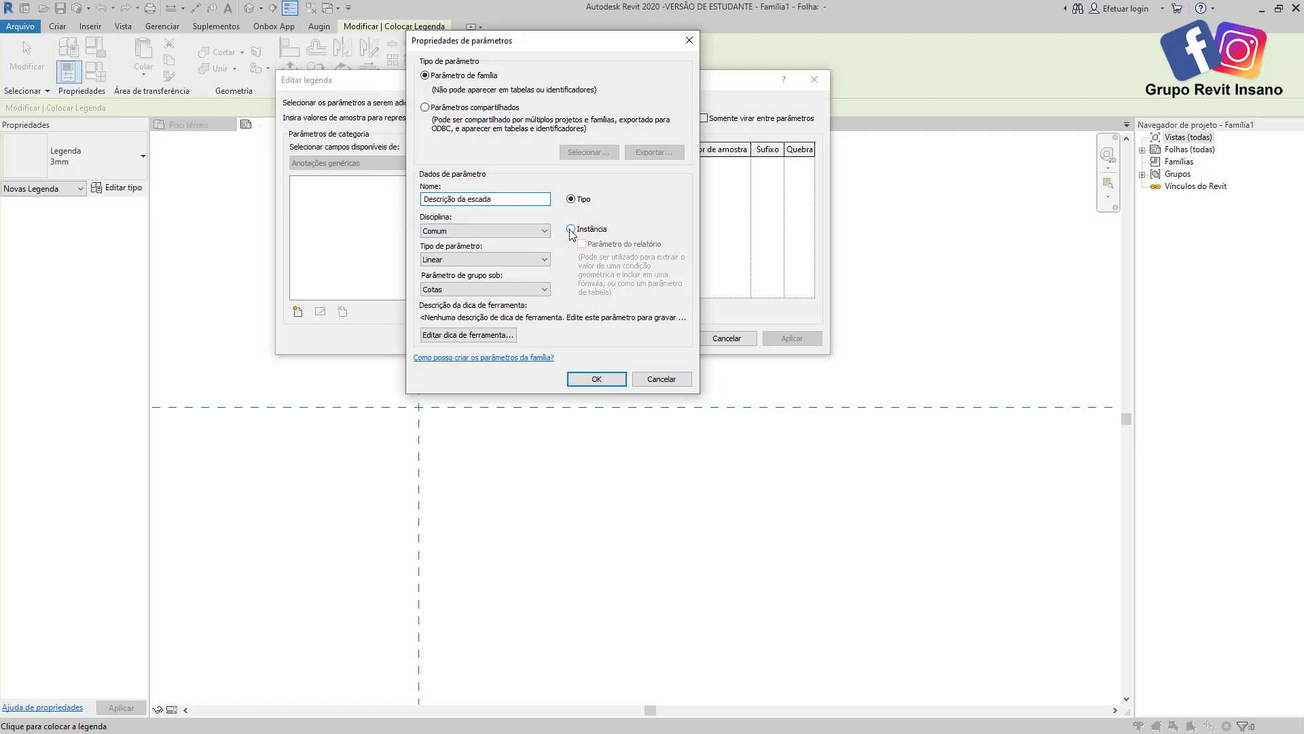
left_click(478, 261)
left_click(475, 272)
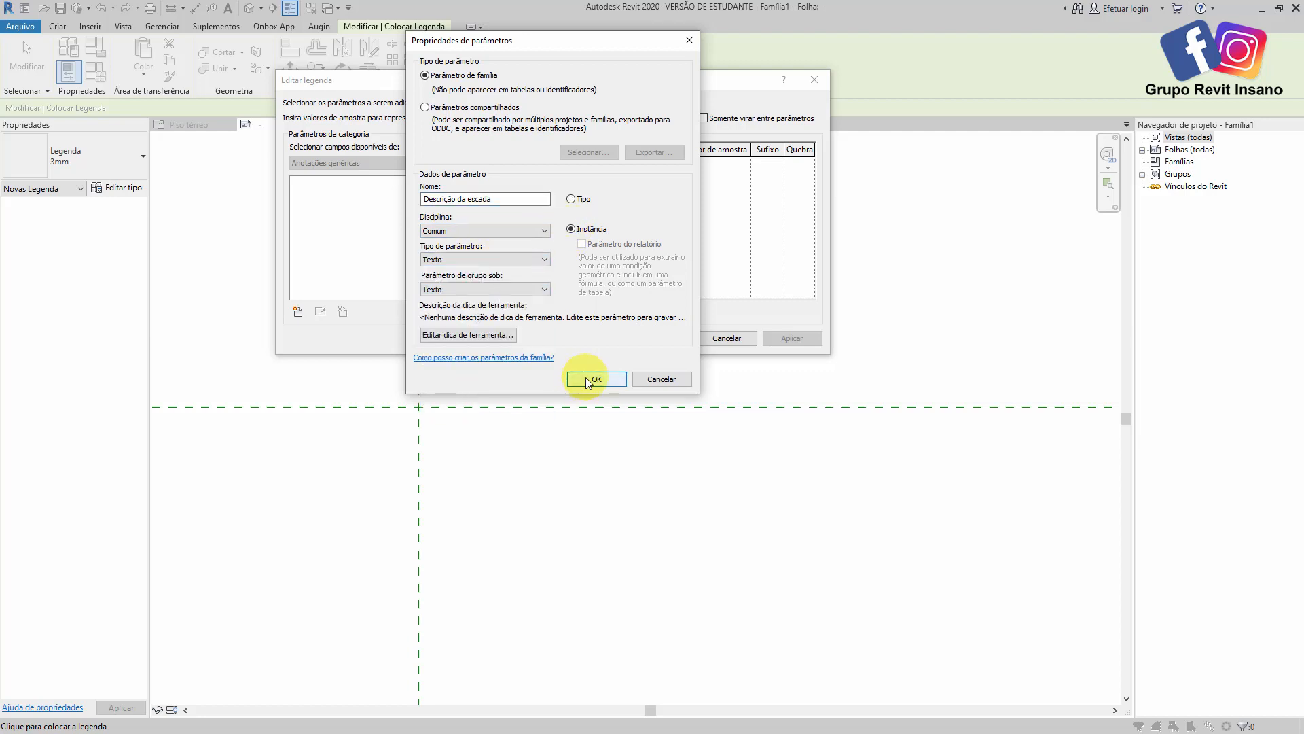
left_click(588, 378)
- Add the "Descrição da escada" parameter to the label, widen the sample value column, and finish placing the label
left_click(466, 184)
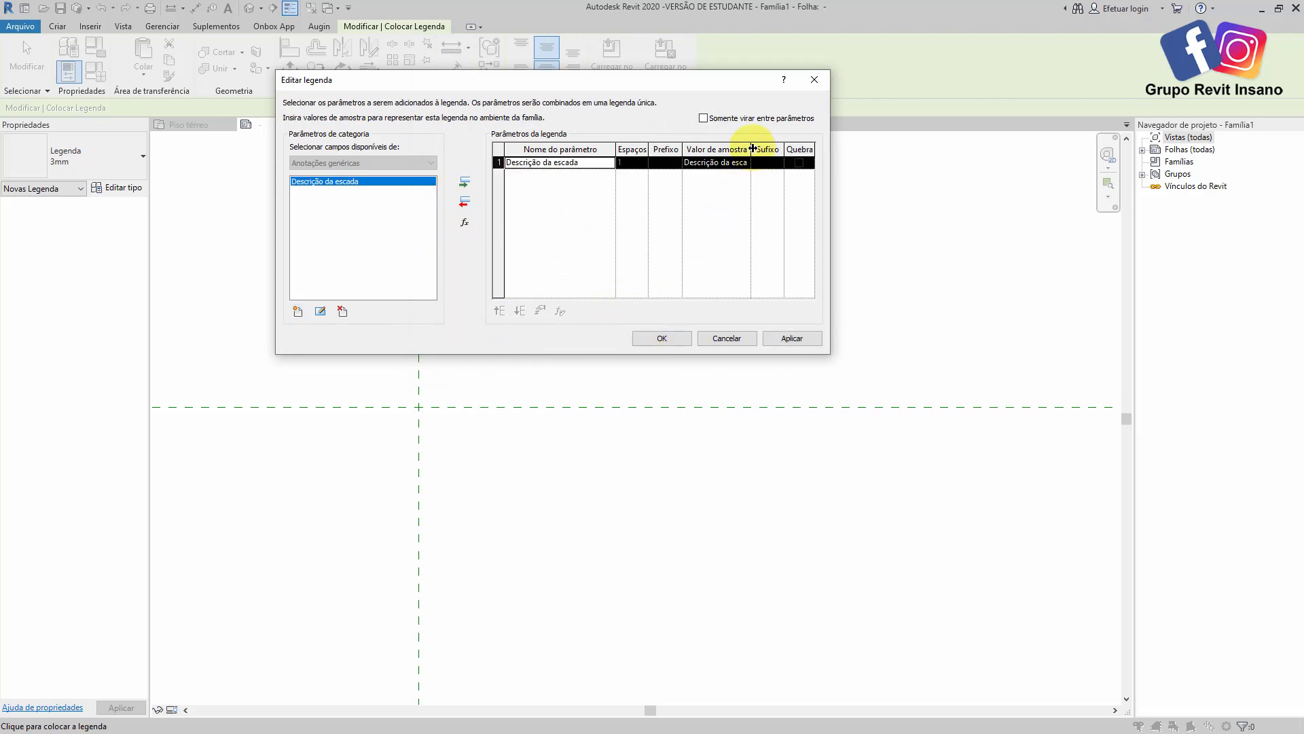
left_click_drag(752, 148, 769, 178)
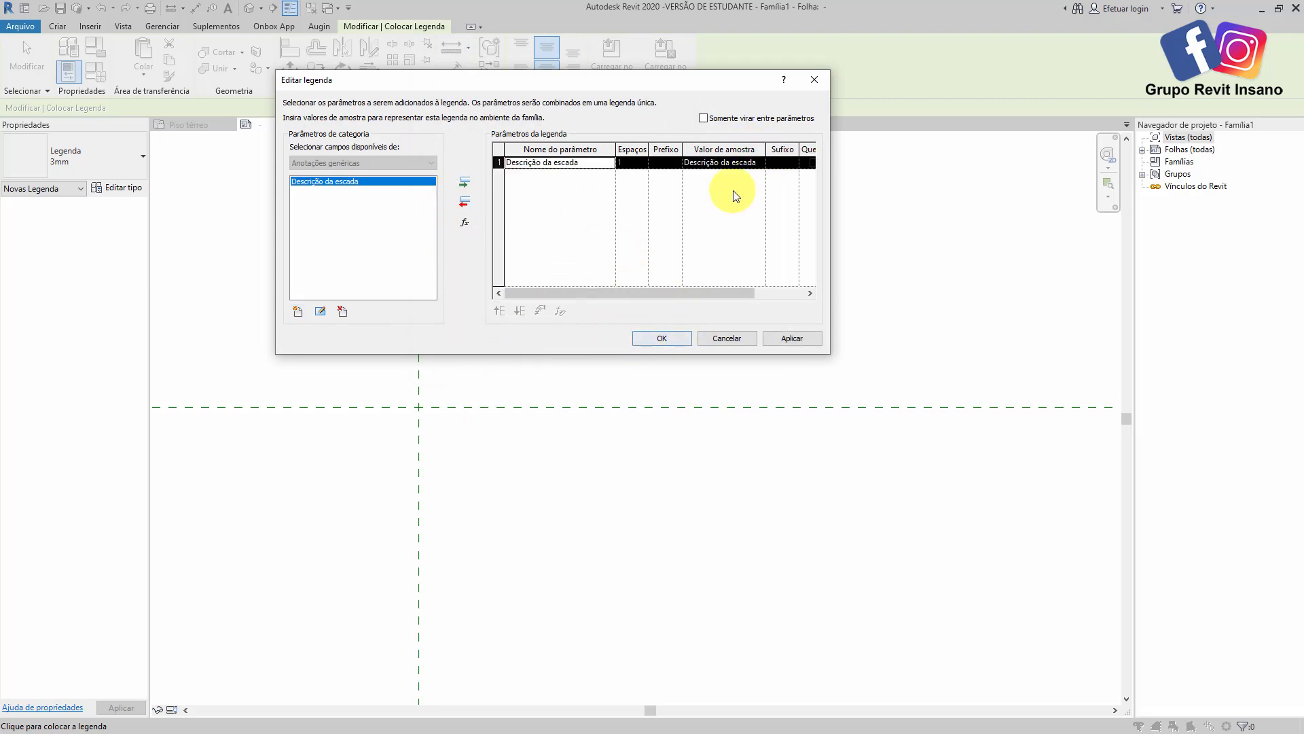
left_click(664, 337)
key("Escape")
key("Escape")
- Reposition the "Descrição da escada" label higher above the horizontal reference plane, just right of the vertical one
left_click_drag(549, 323, 666, 233)
left_click(577, 264)
left_click(577, 239)
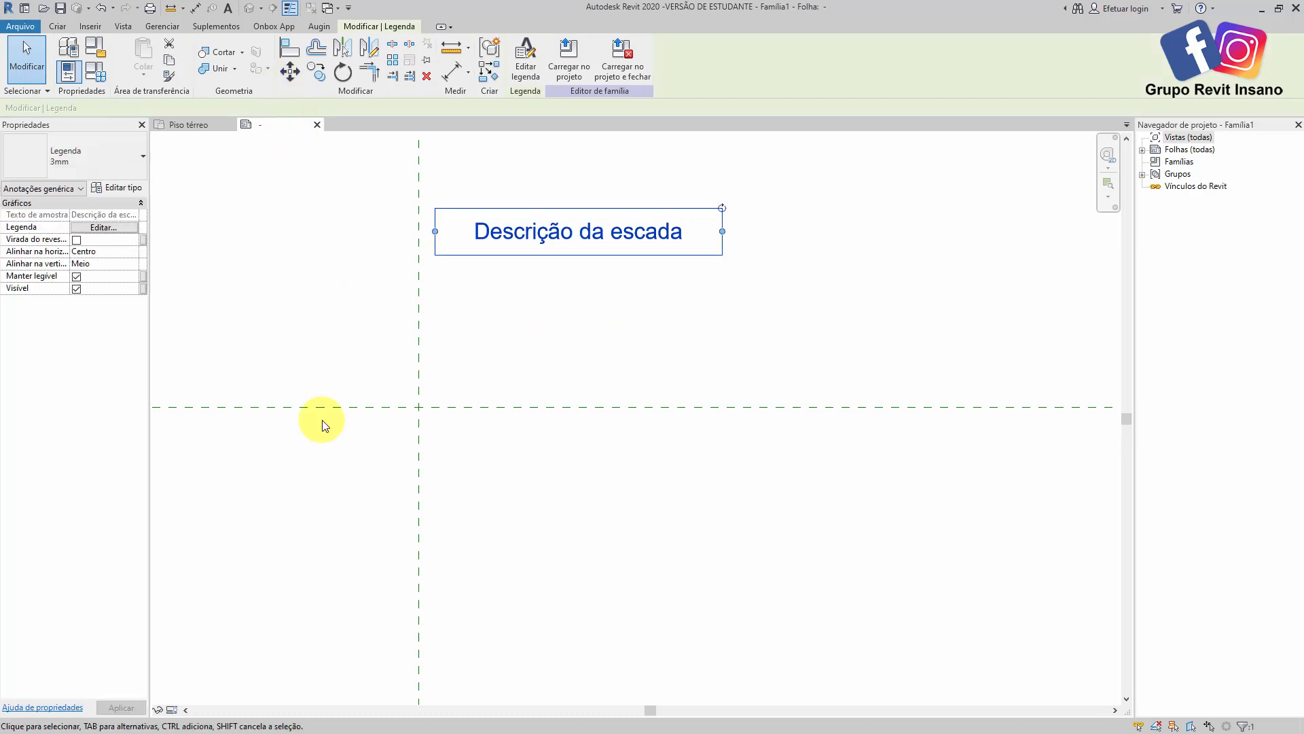
left_click(529, 295)
scroll(516, 253, "up", 3)
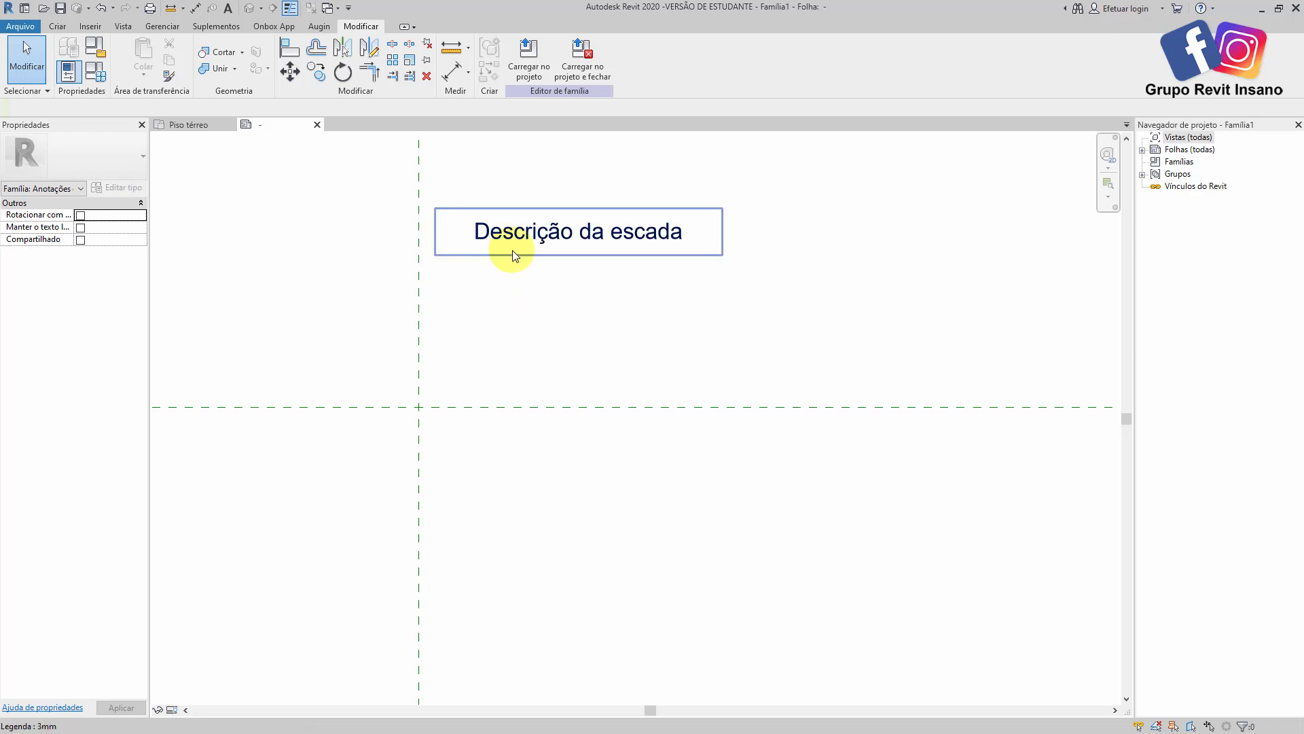
- Add a text note reading "Balancemento de escada" directly below the label
left_click(60, 28)
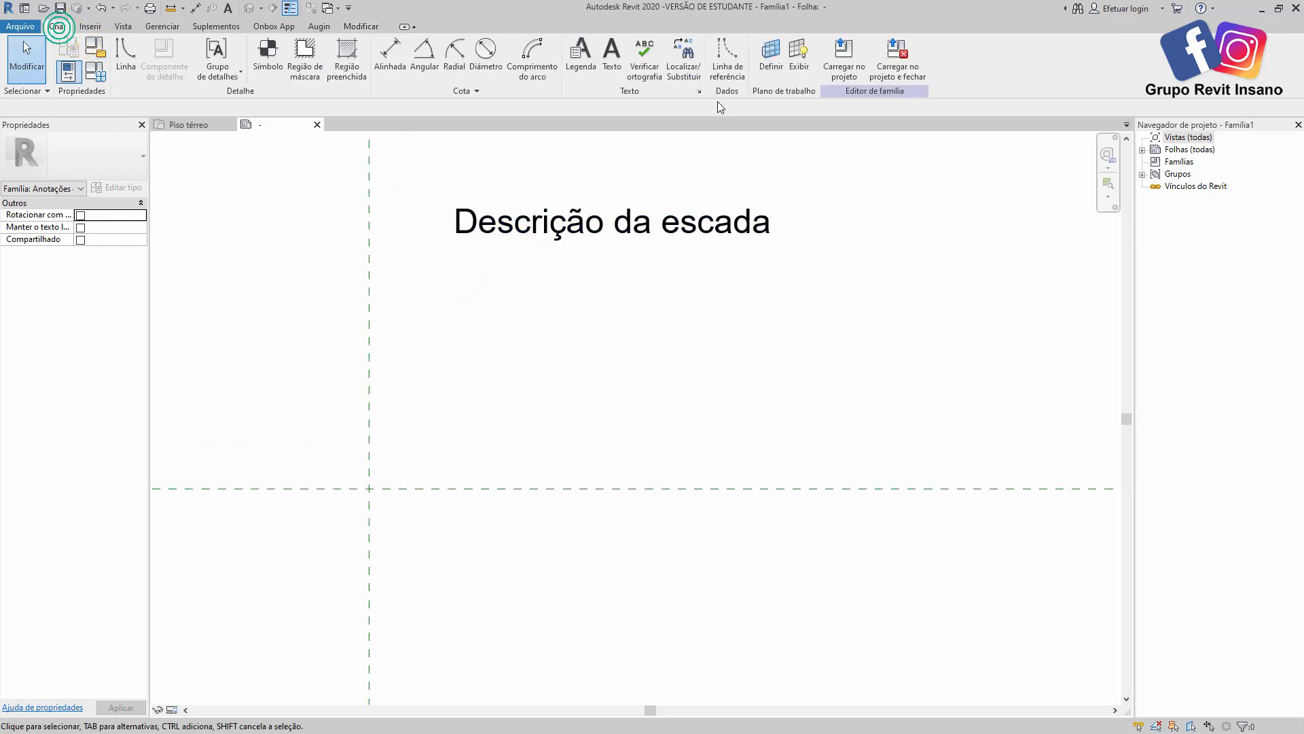
left_click(620, 44)
left_click(453, 267)
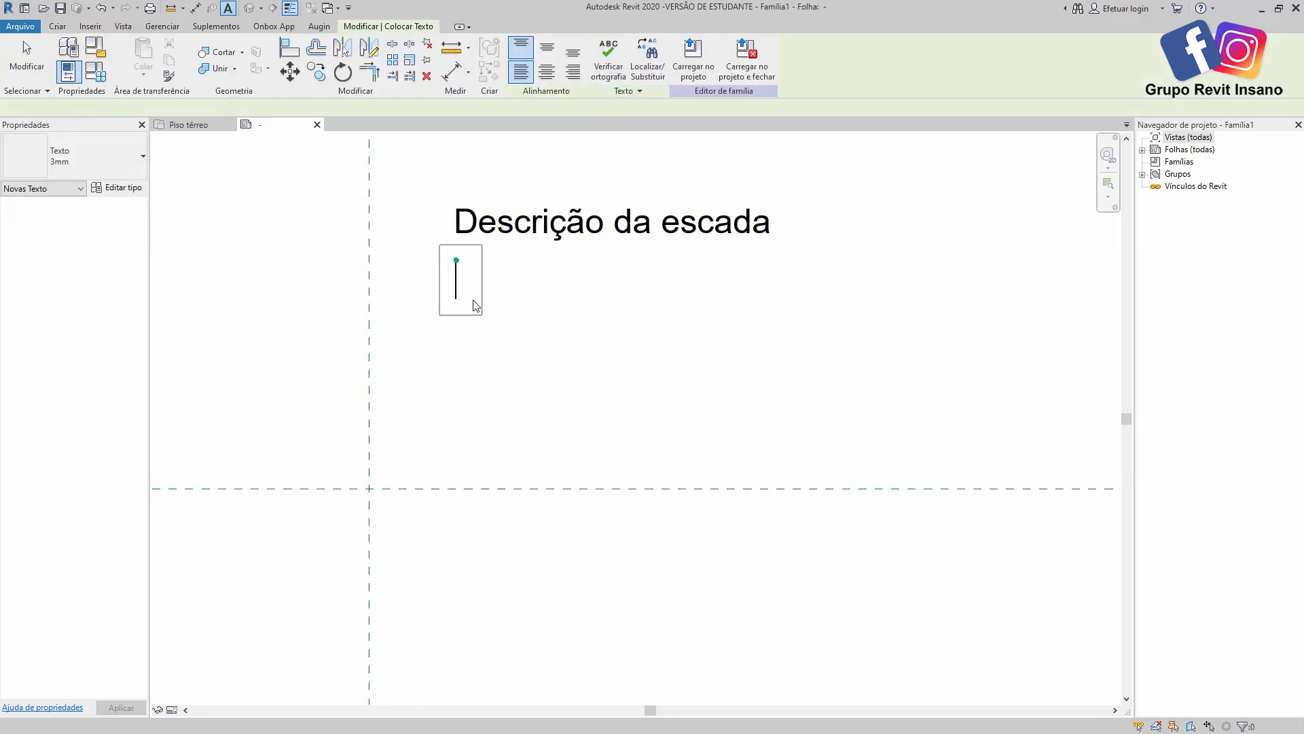
type("Balanceale")
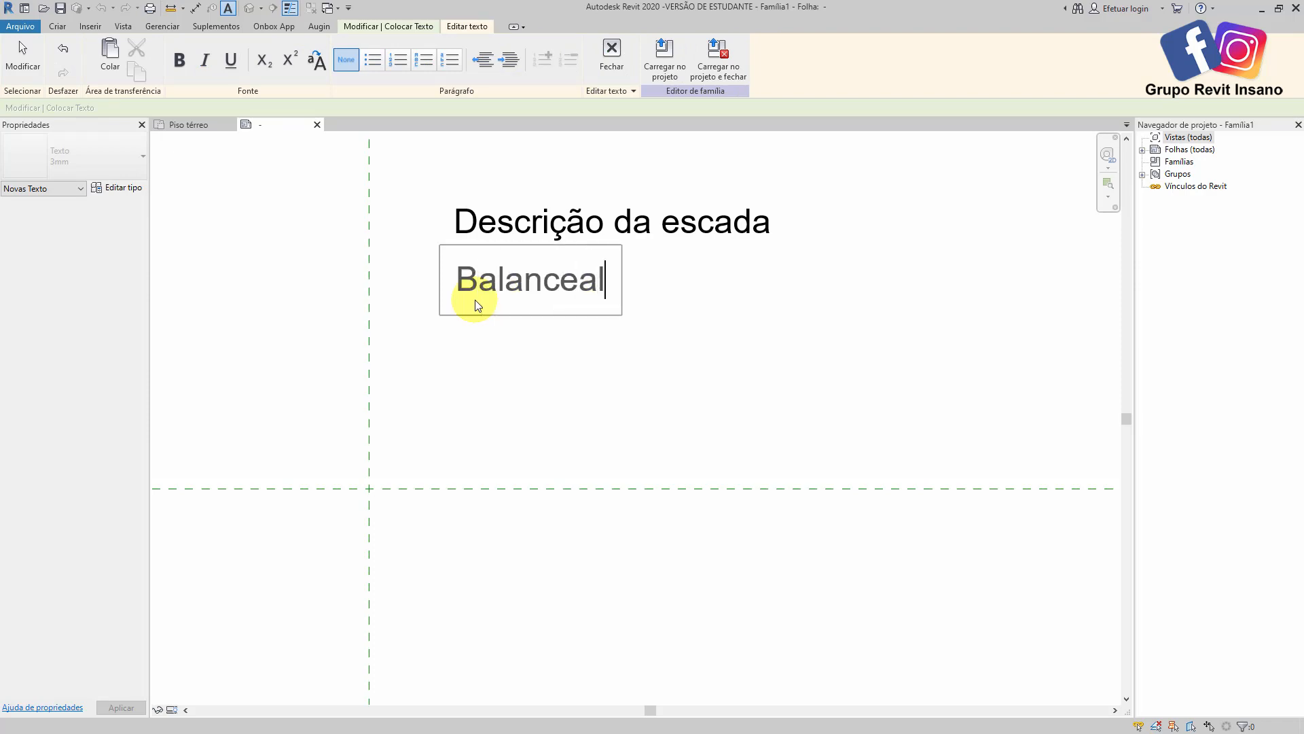
key("BackSpace")
key("BackSpace")
key("BackSpace")
type("mento ")
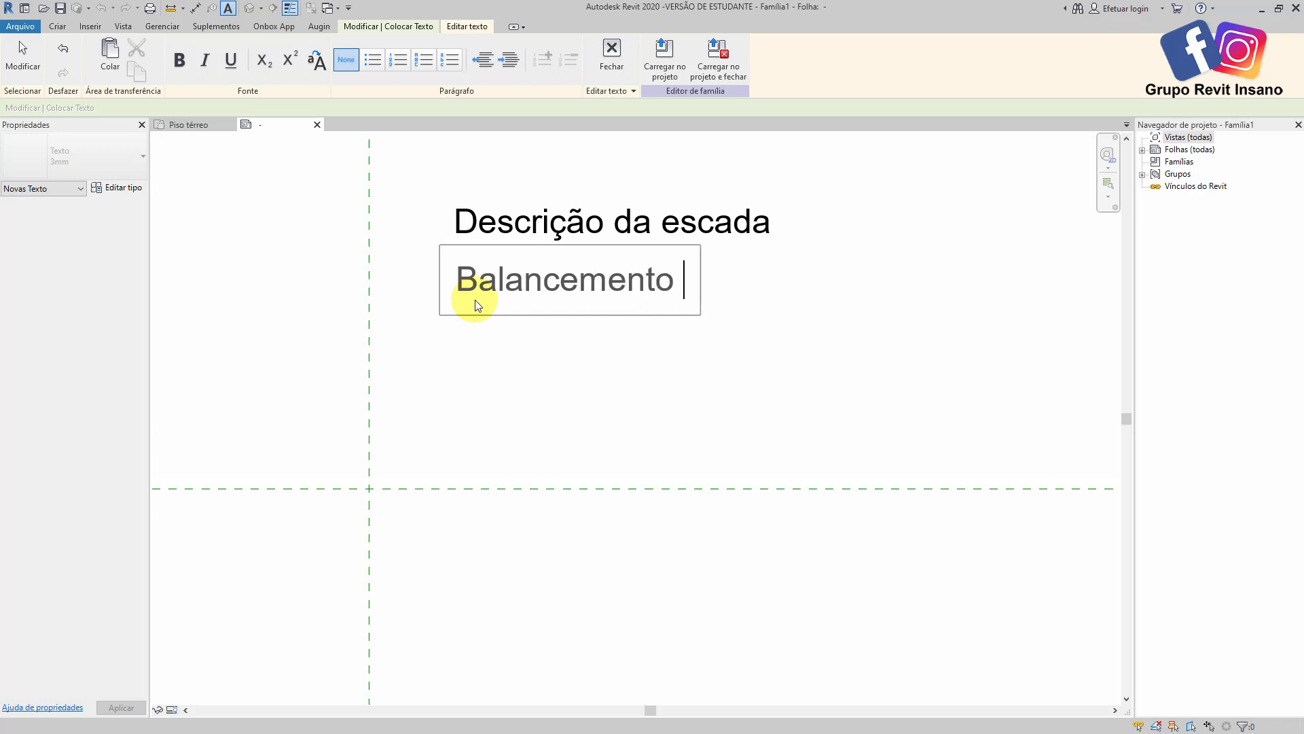
type("da")
key("BackSpace")
key("BackSpace")
type("e escada")
left_click(510, 363)
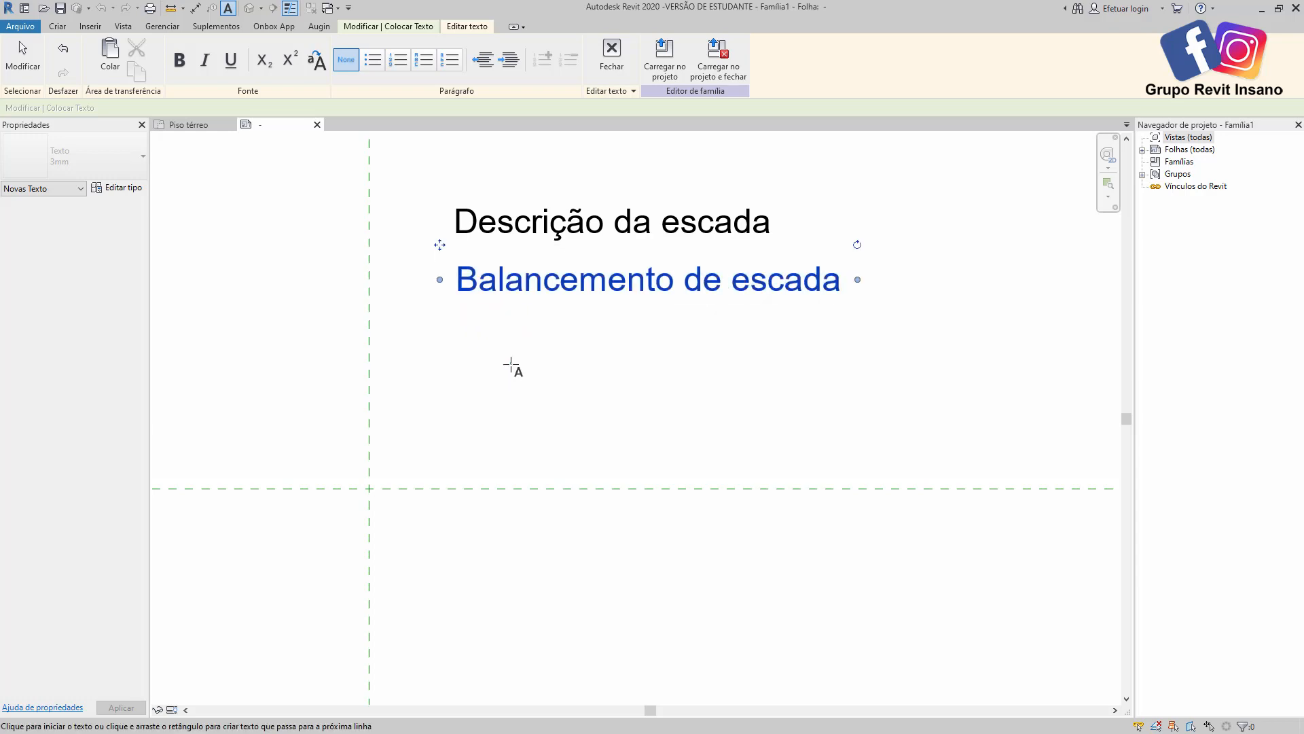
key("Escape")
key("Escape")
- Duplicate the note's text type as "2mm" with a 0.1 mm border offset and 2 mm text size, and move the note up against the label
left_click(509, 278)
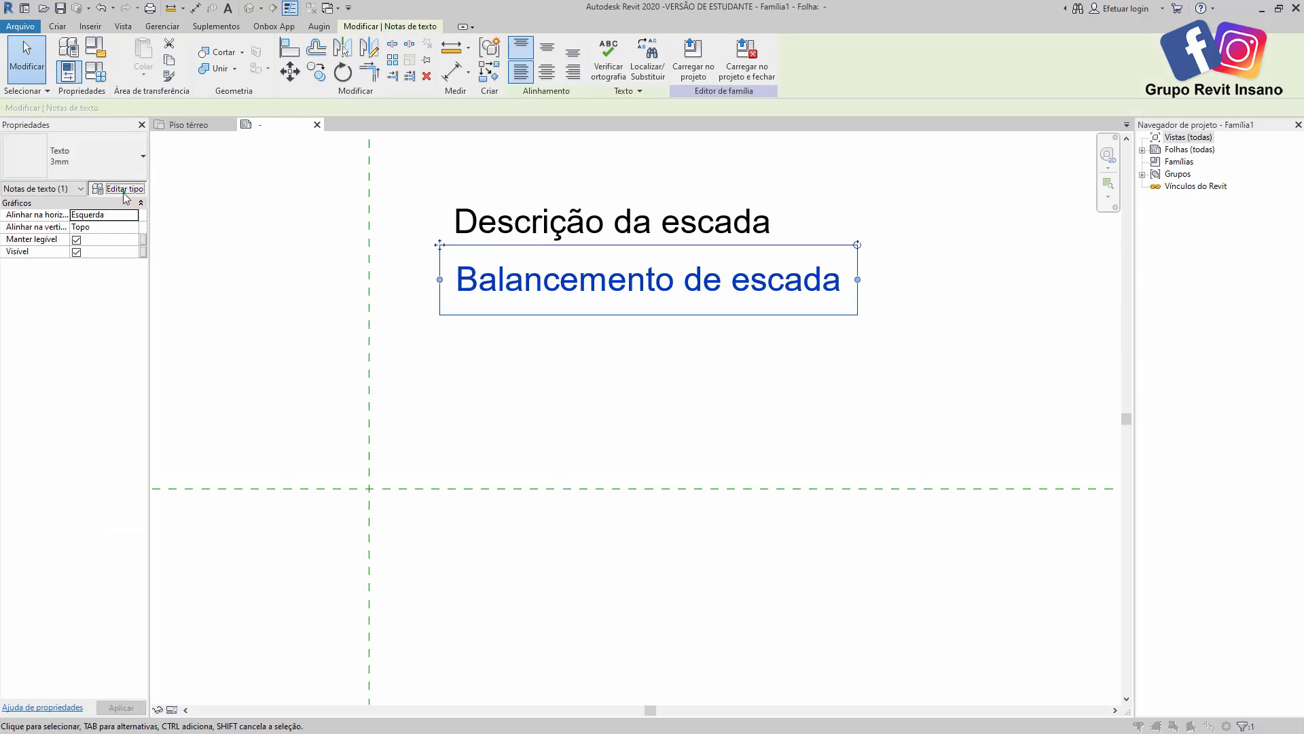
left_click(121, 188)
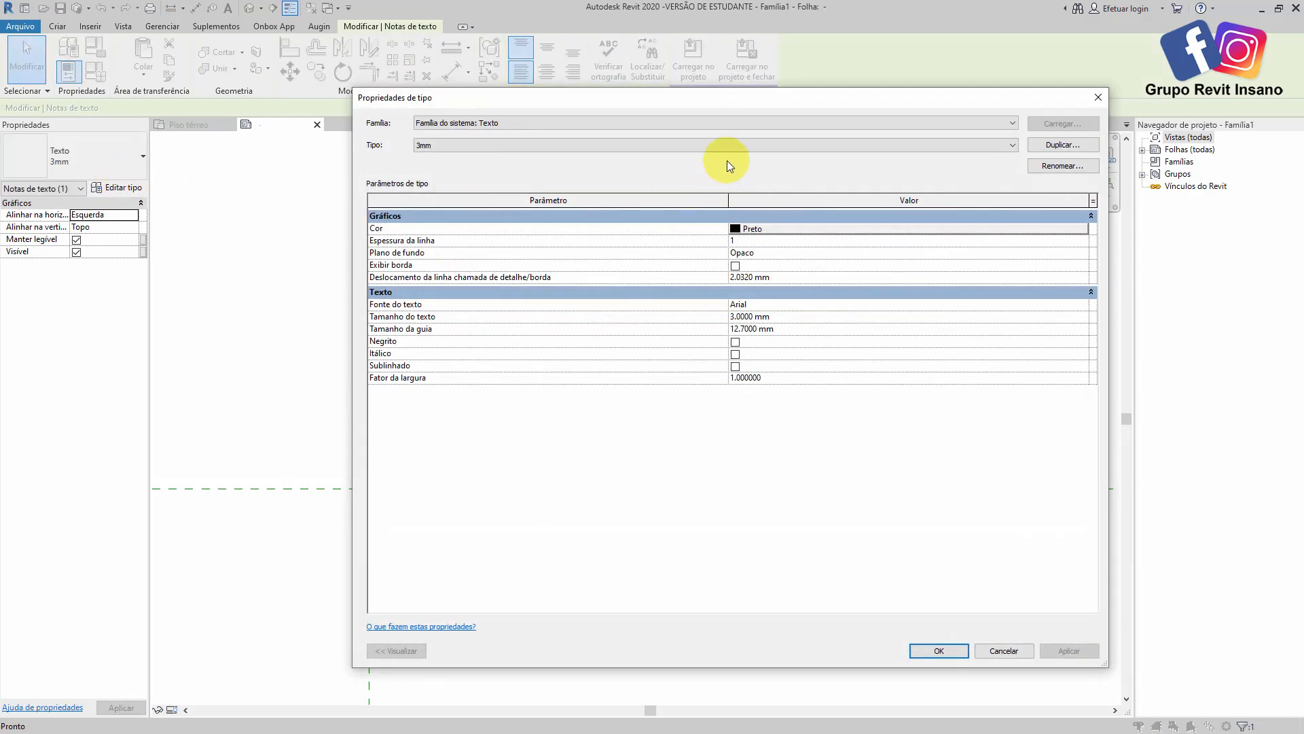
left_click(1062, 145)
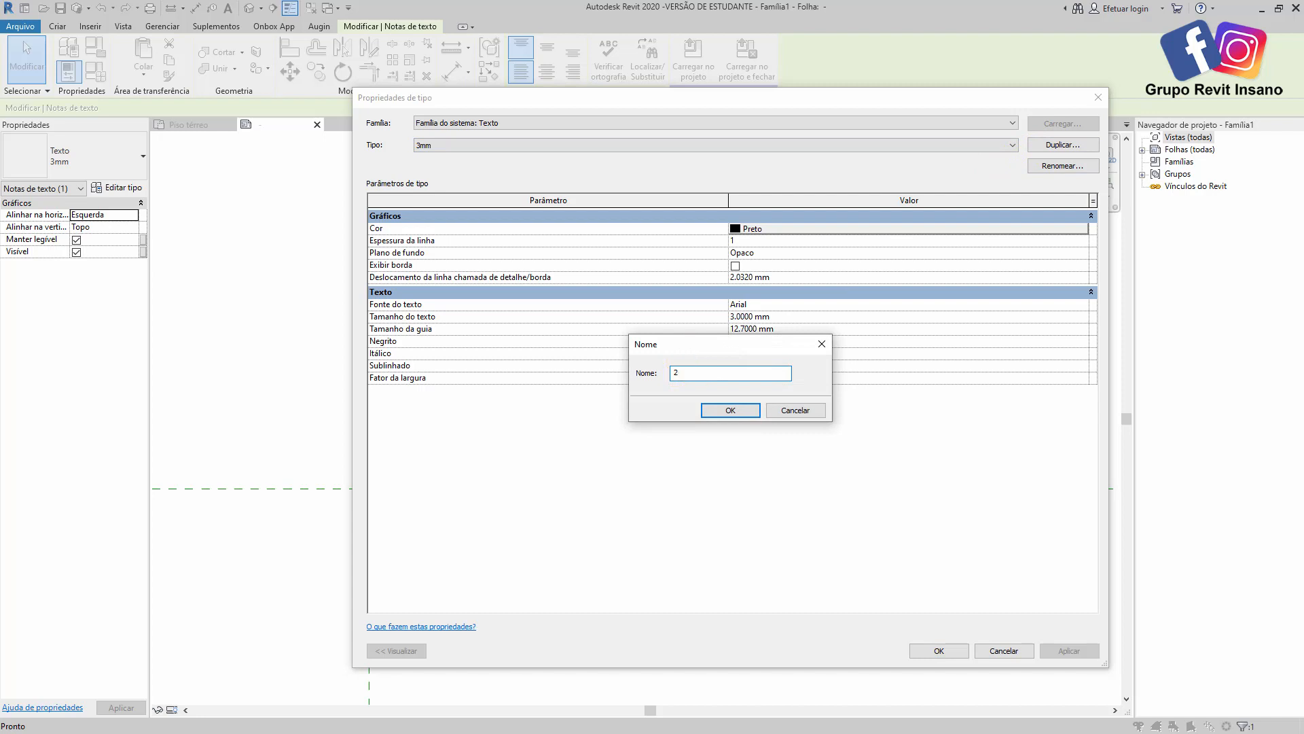
left_click(730, 410)
left_click(791, 277)
key("BackSpace")
type(".1")
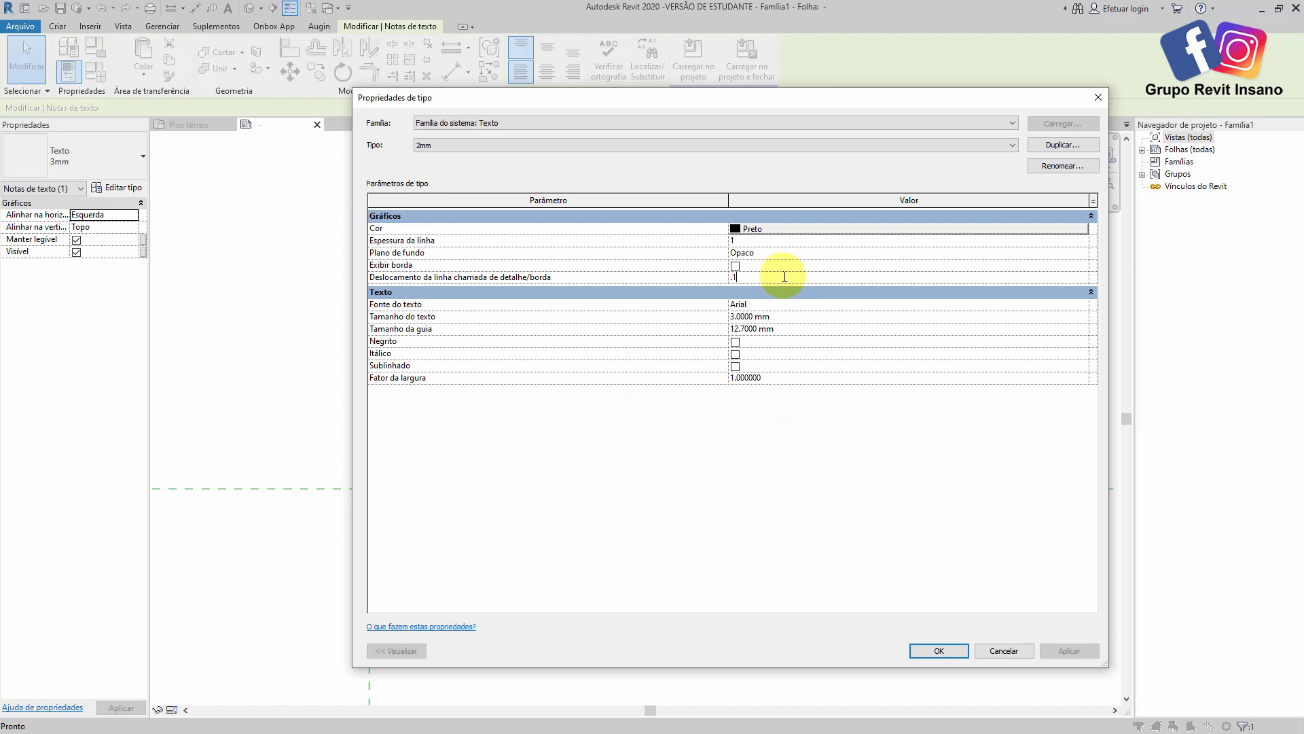
left_click(809, 316)
type("2")
left_click(812, 343)
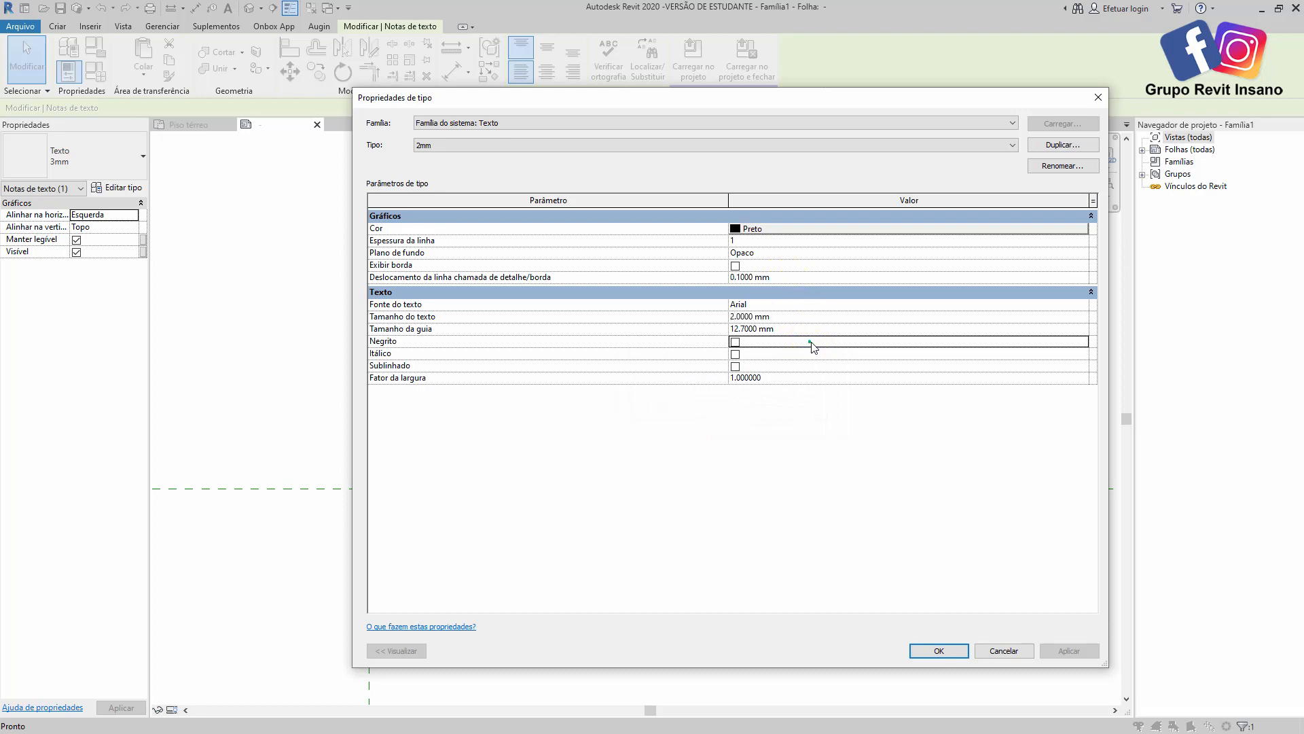
left_click(949, 654)
left_click_drag(455, 259, 454, 241)
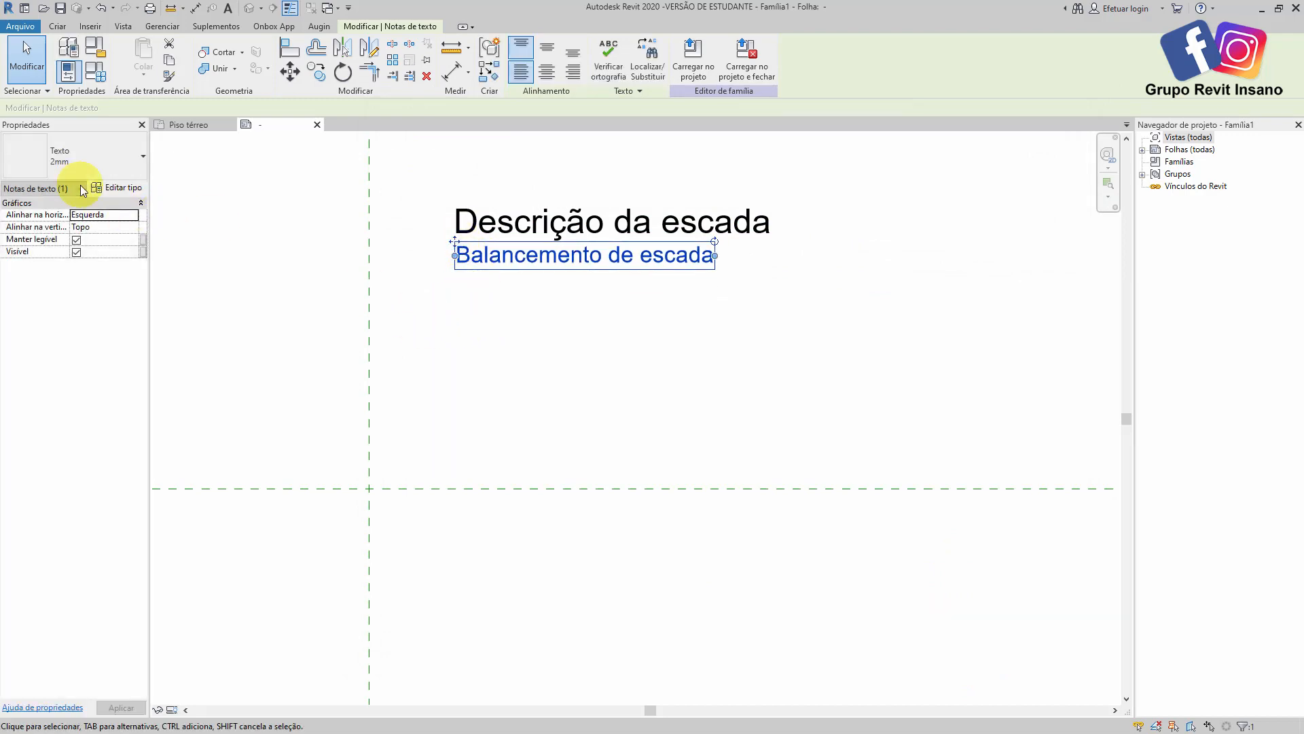
- Set the 2mm text type's background to Transparente and its color to gray RGB 120-120-120
left_click(116, 187)
left_click(918, 252)
left_click(1083, 252)
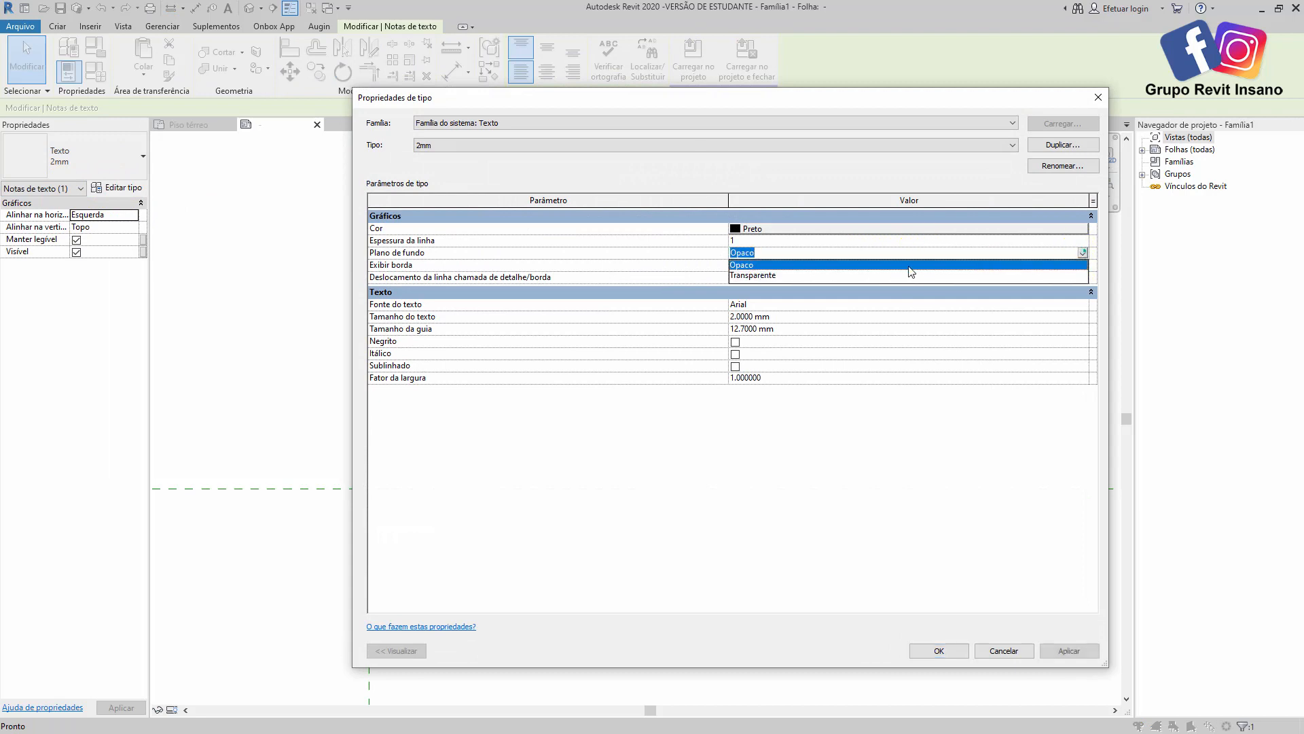
left_click(749, 275)
left_click(822, 229)
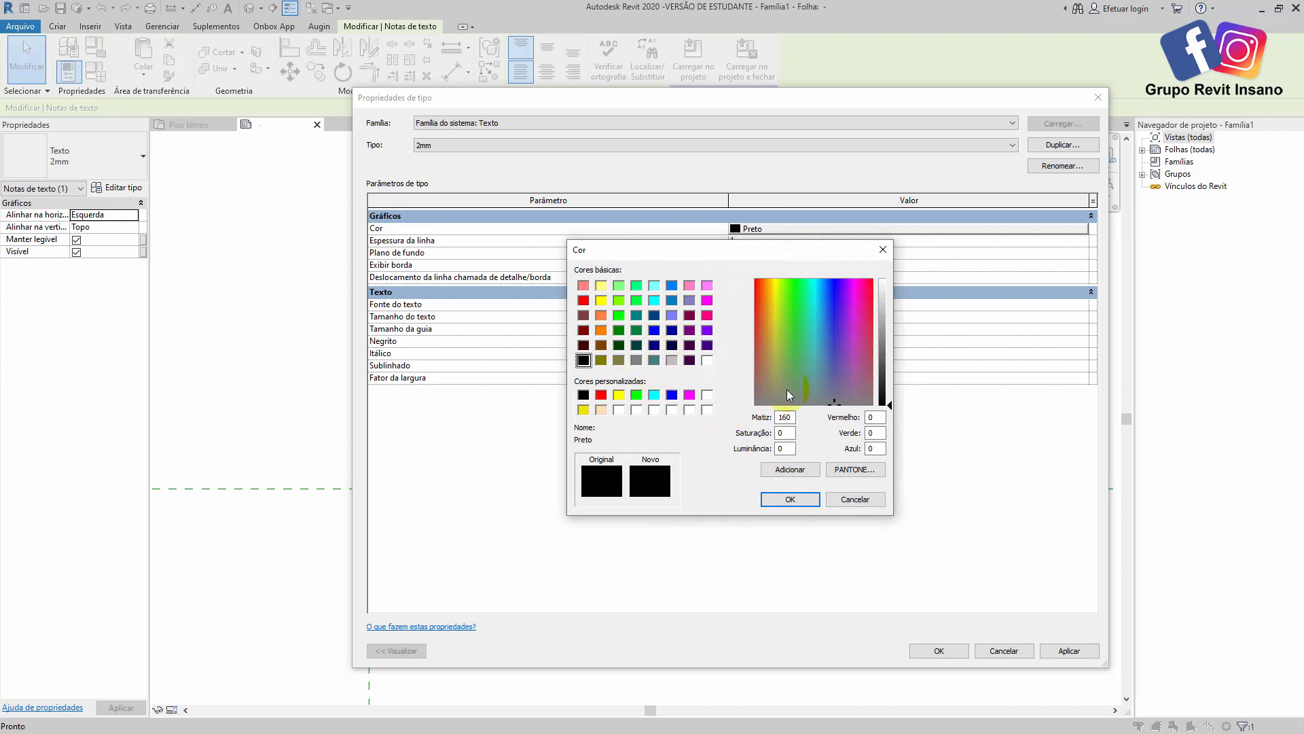
left_click_drag(883, 370, 883, 346)
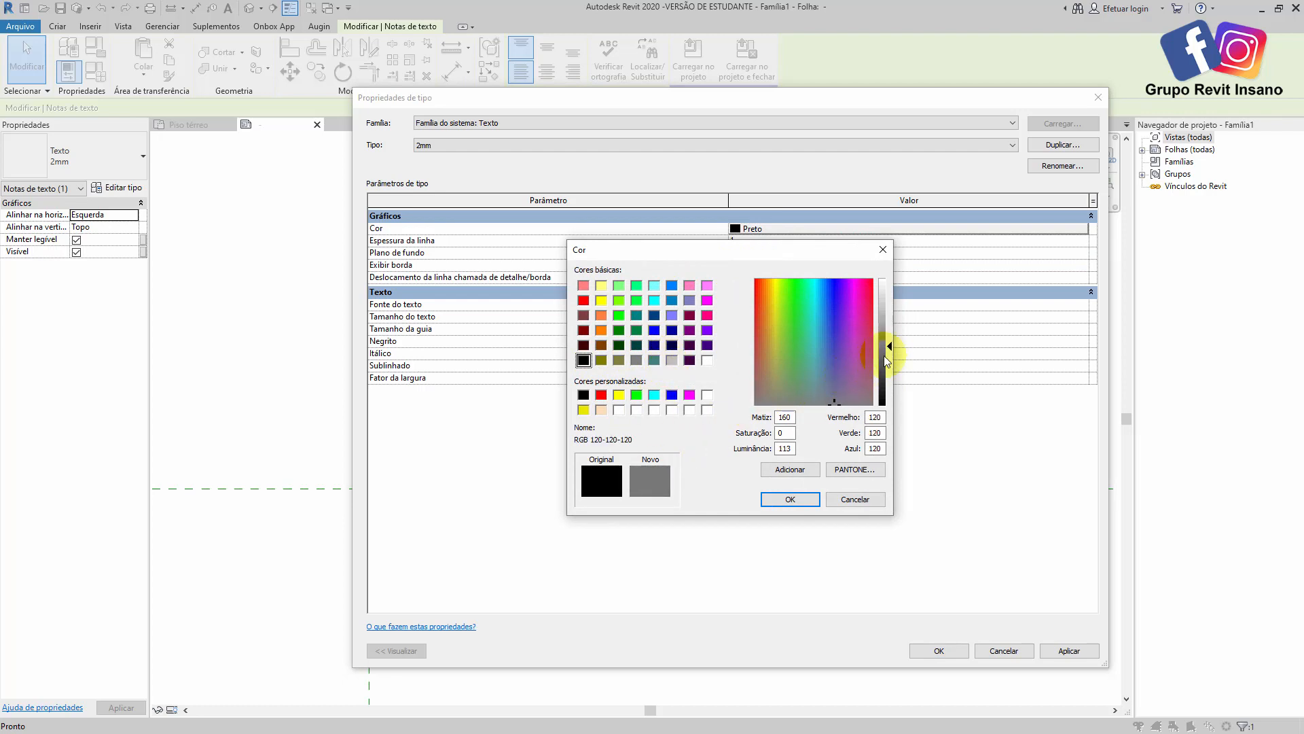
left_click(790, 499)
left_click(932, 651)
left_click(669, 553)
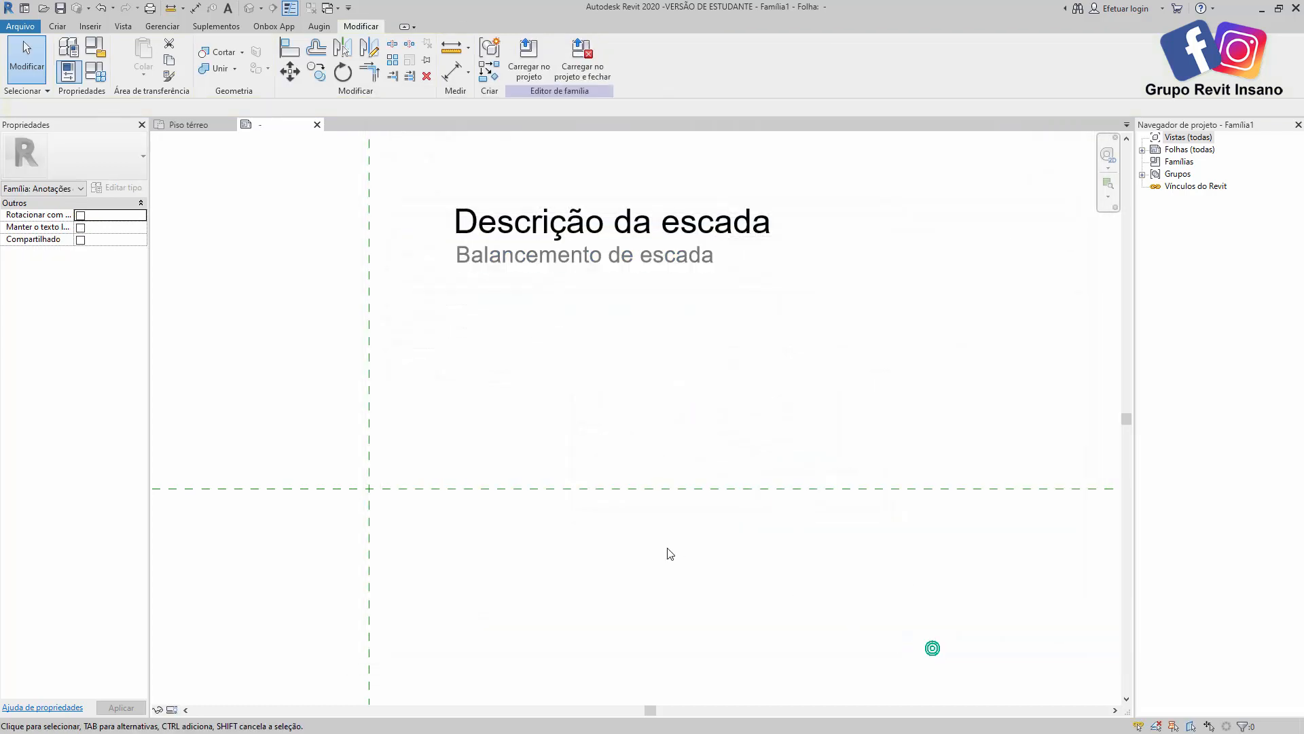
- Correct the gray note's text to "Balanceamento de escada"
left_click(587, 258)
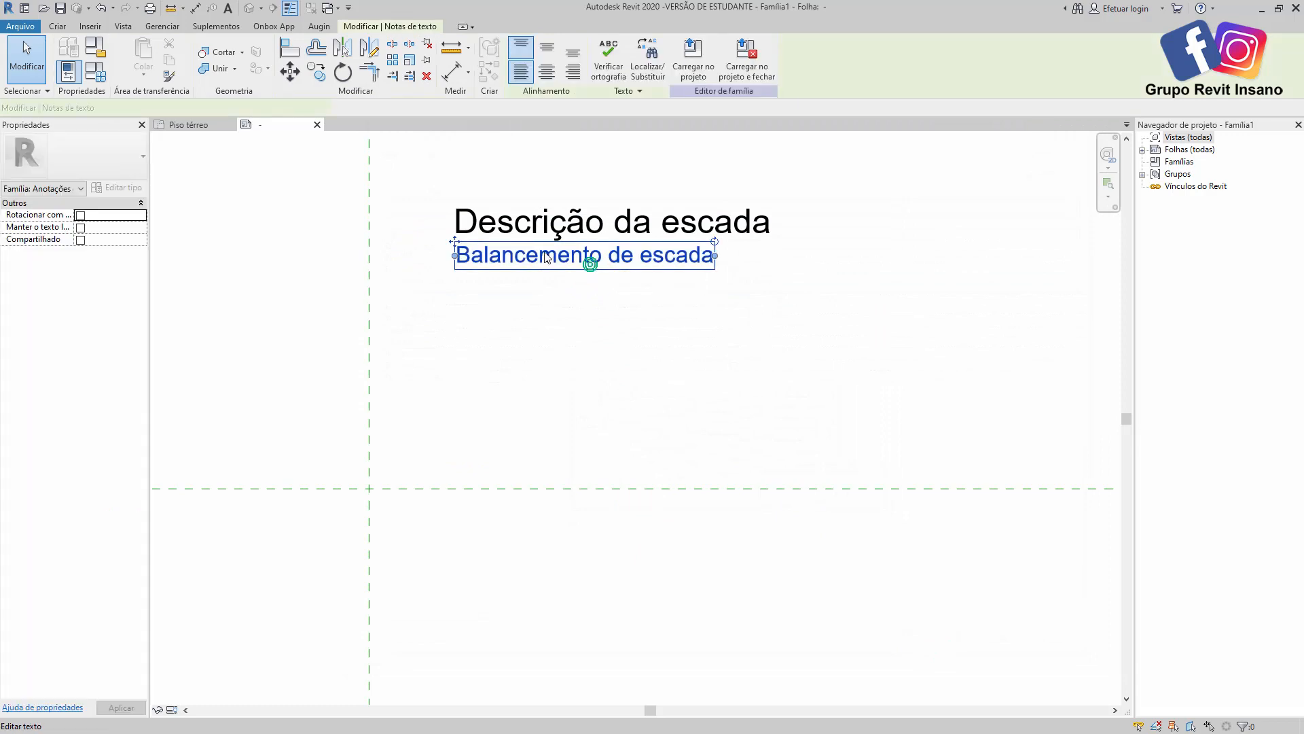
double_click(541, 255)
type("a")
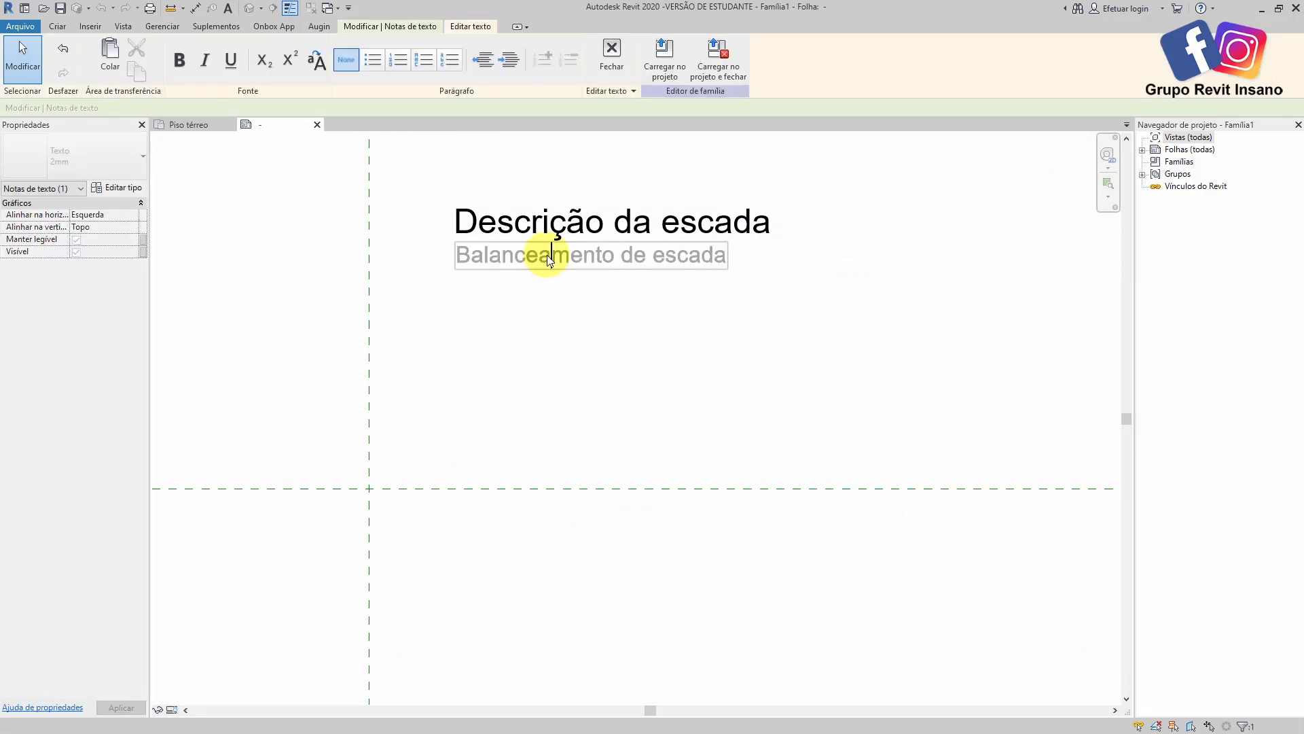
left_click(577, 337)
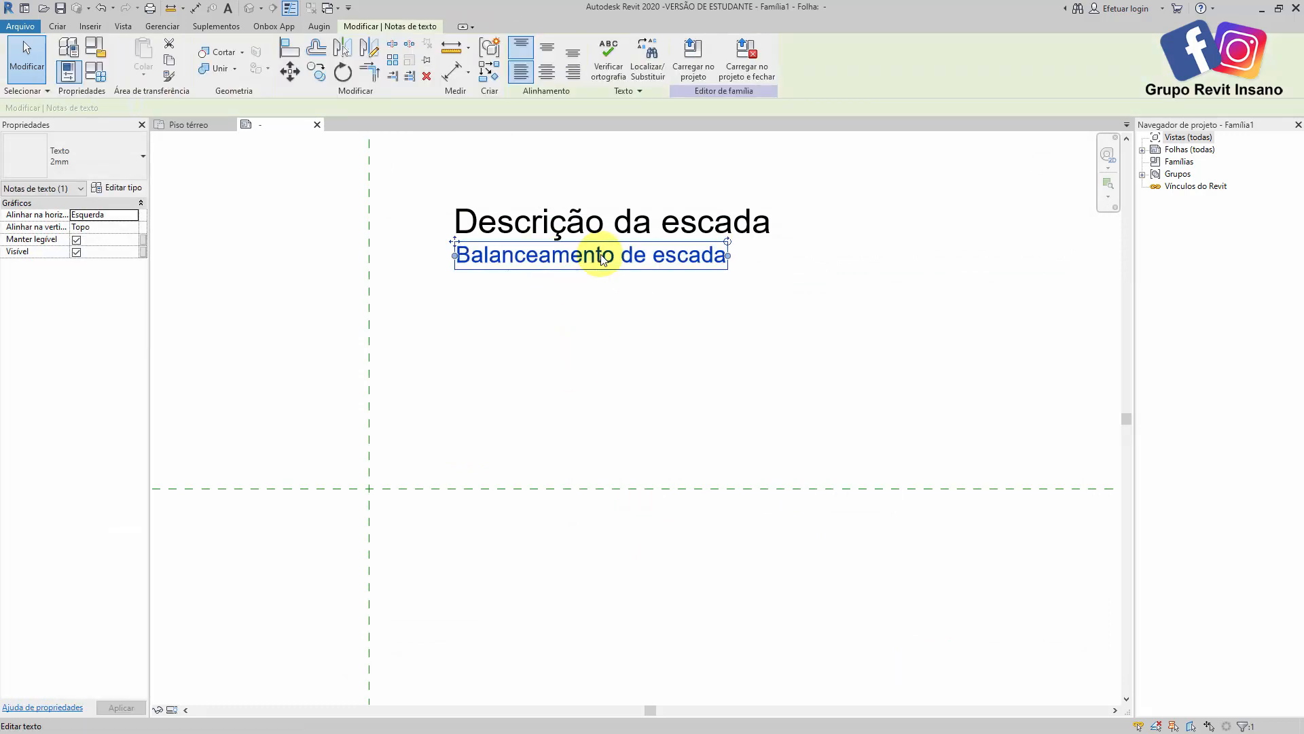
- Copy the gray note below itself and change the copy's text to "Fórmula de Blondel: 63<= (2H+P) <= 64"
left_click_drag(455, 241, 747, 355)
double_click(679, 313)
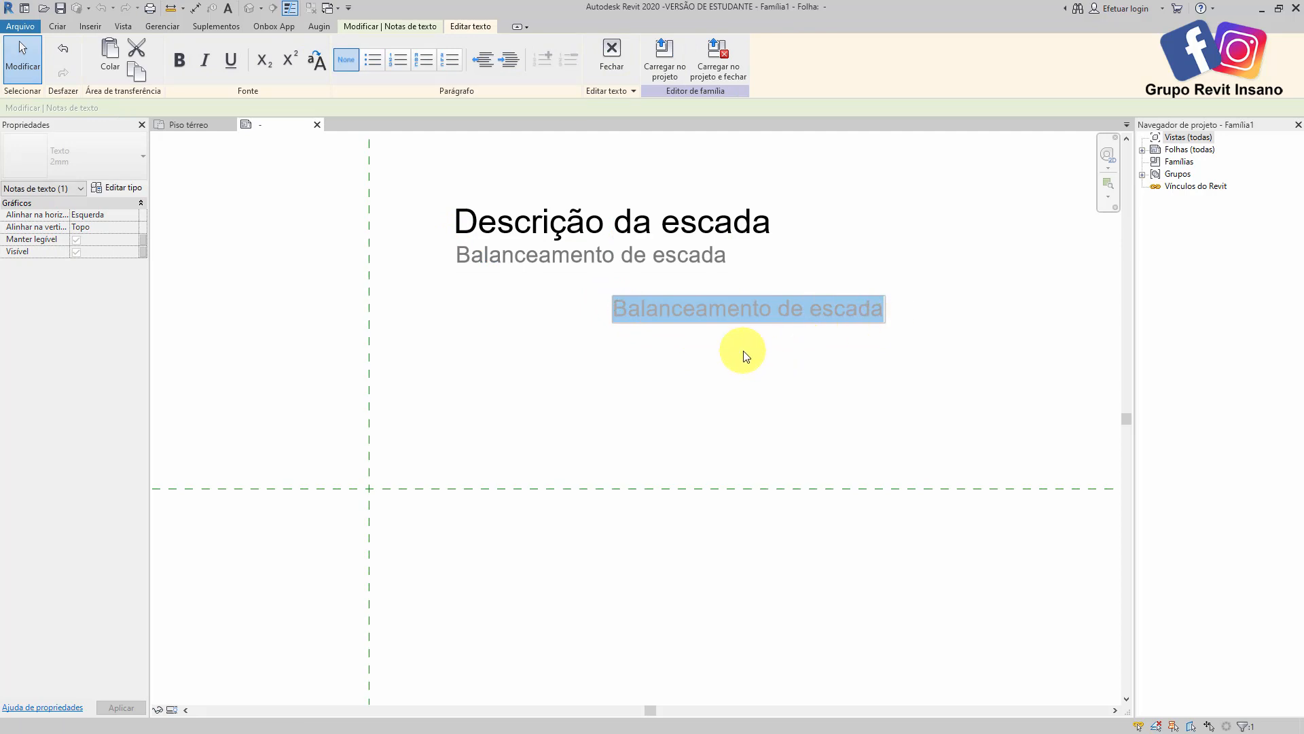
type("Fórmulsa")
key("BackSpace")
type("de Blo")
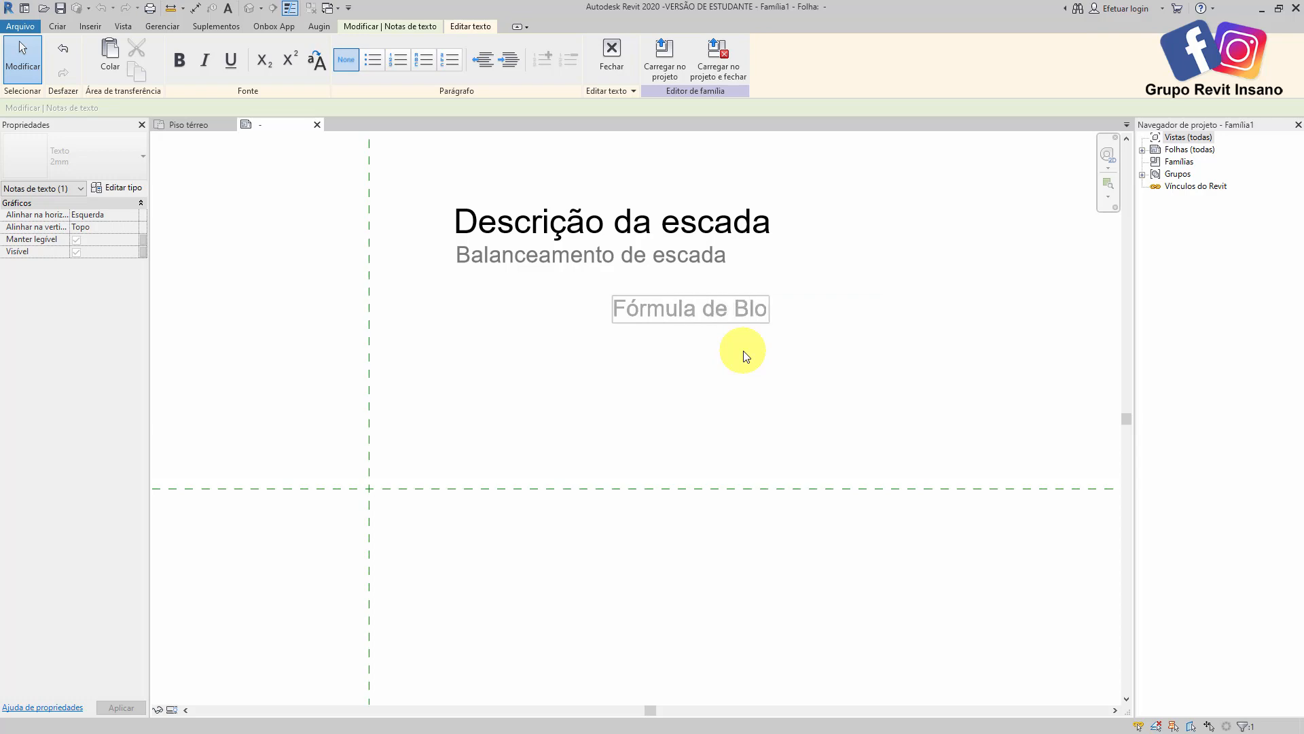
type("ndel: 63<=")
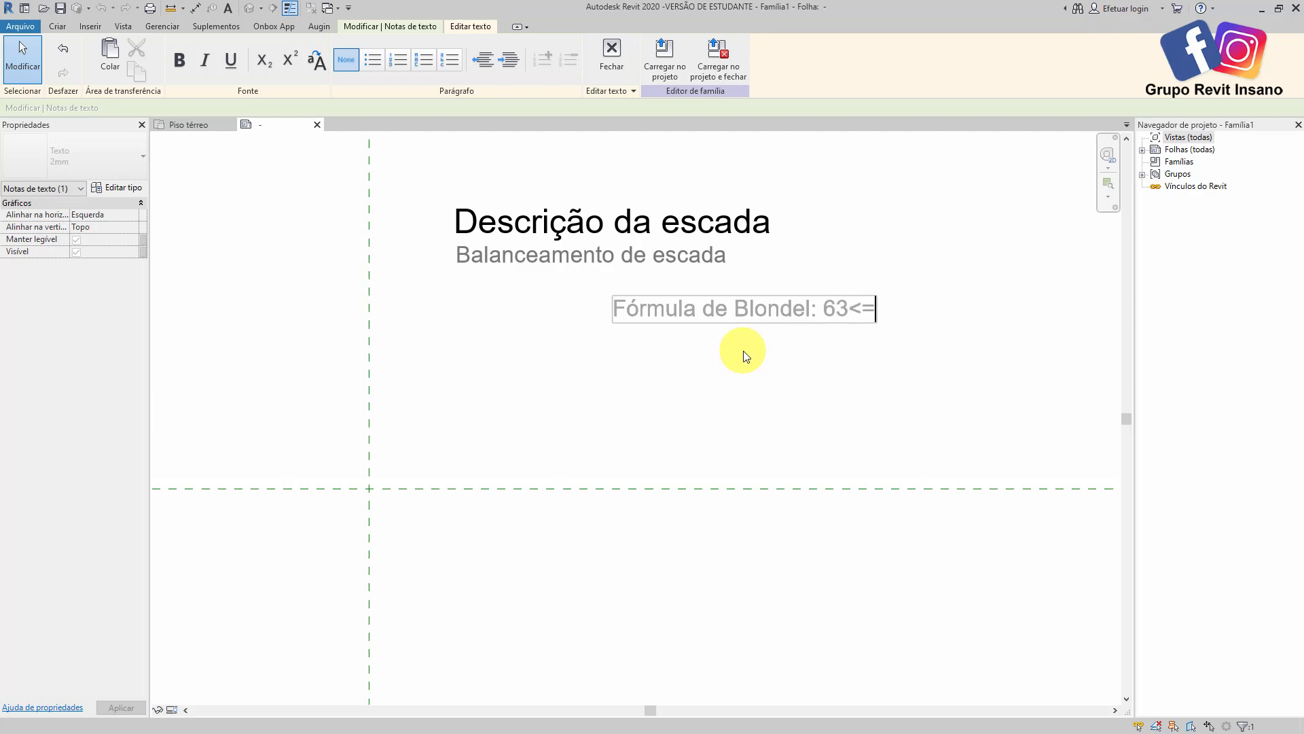
type(" (2H+P) <=")
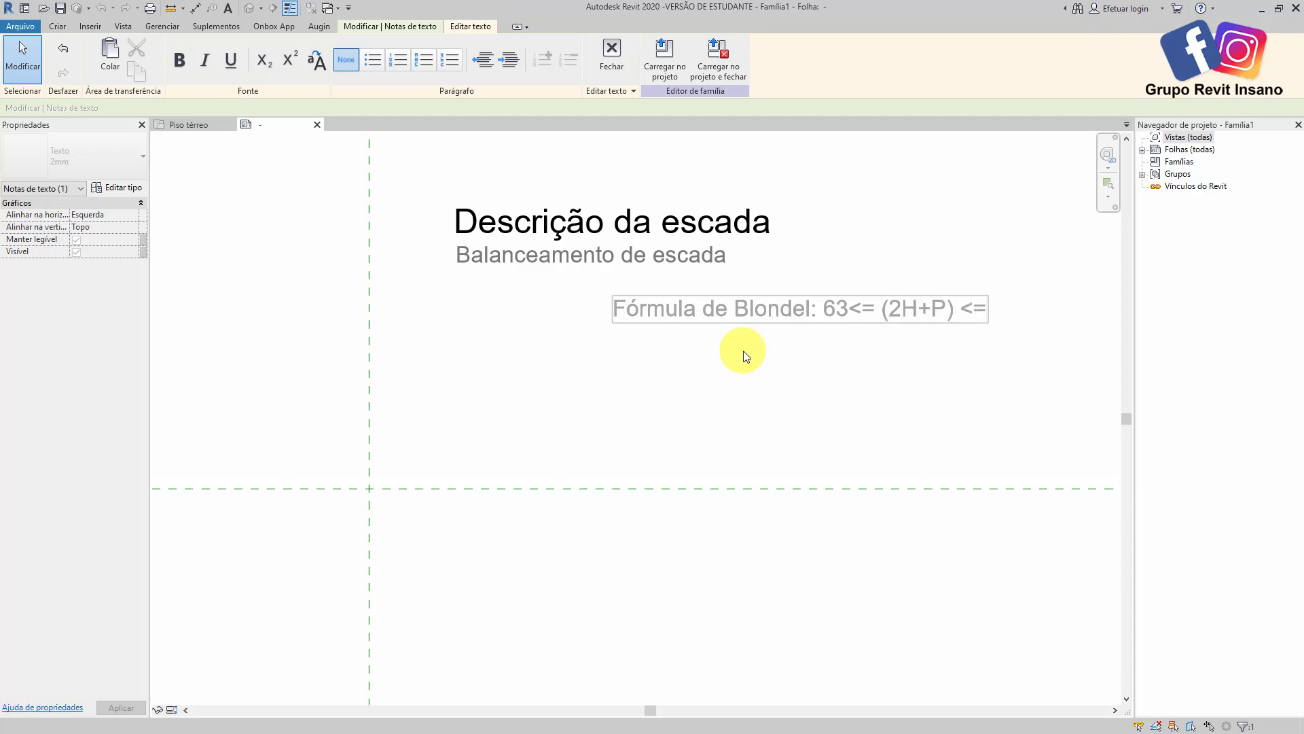
type(" 64")
left_click(743, 354)
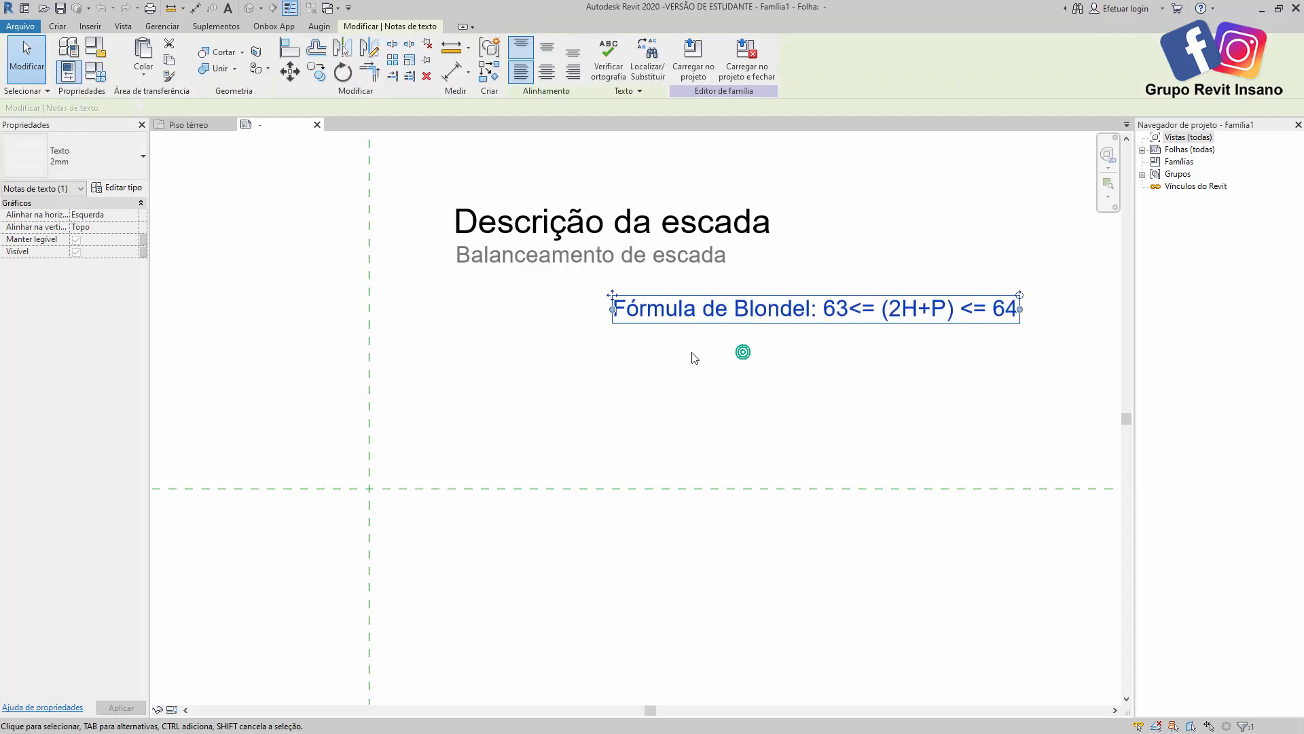
- Shift the Blondel formula note slightly to the left
left_click_drag(609, 294, 582, 293)
left_click(772, 386)
left_click(874, 352)
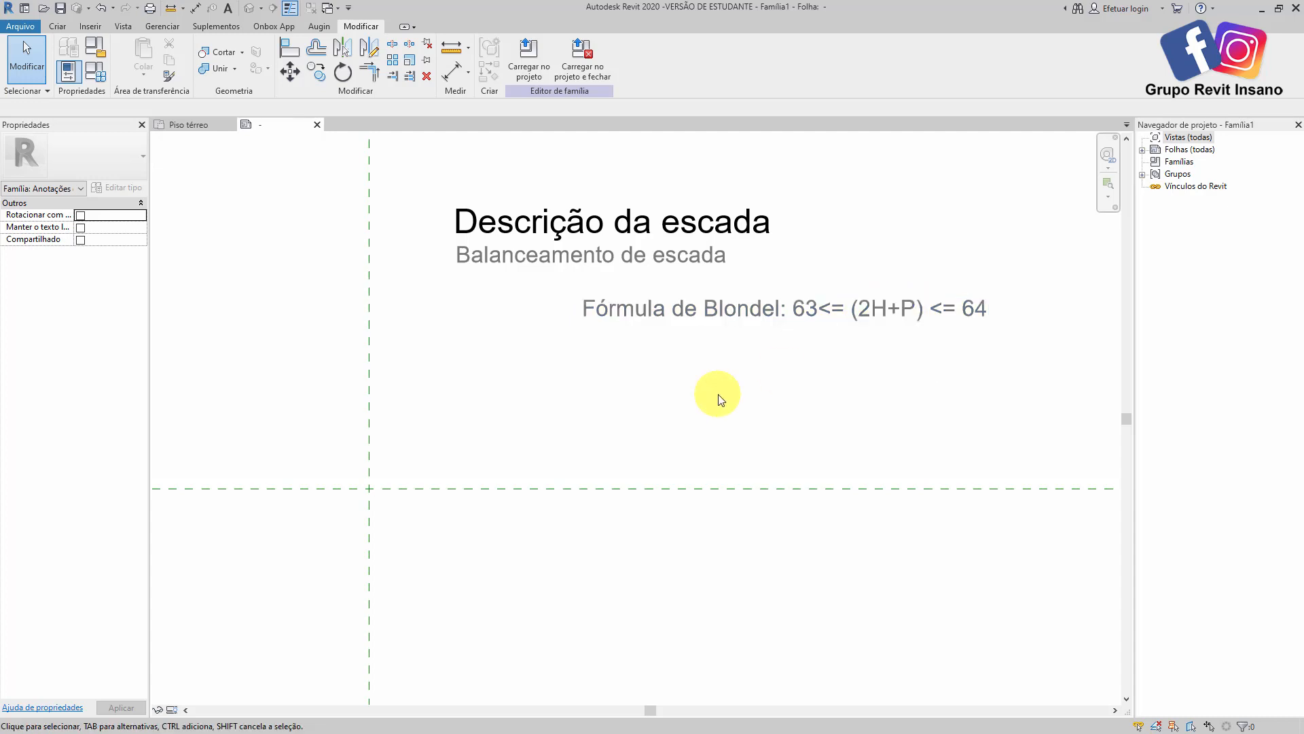
left_click(702, 400)
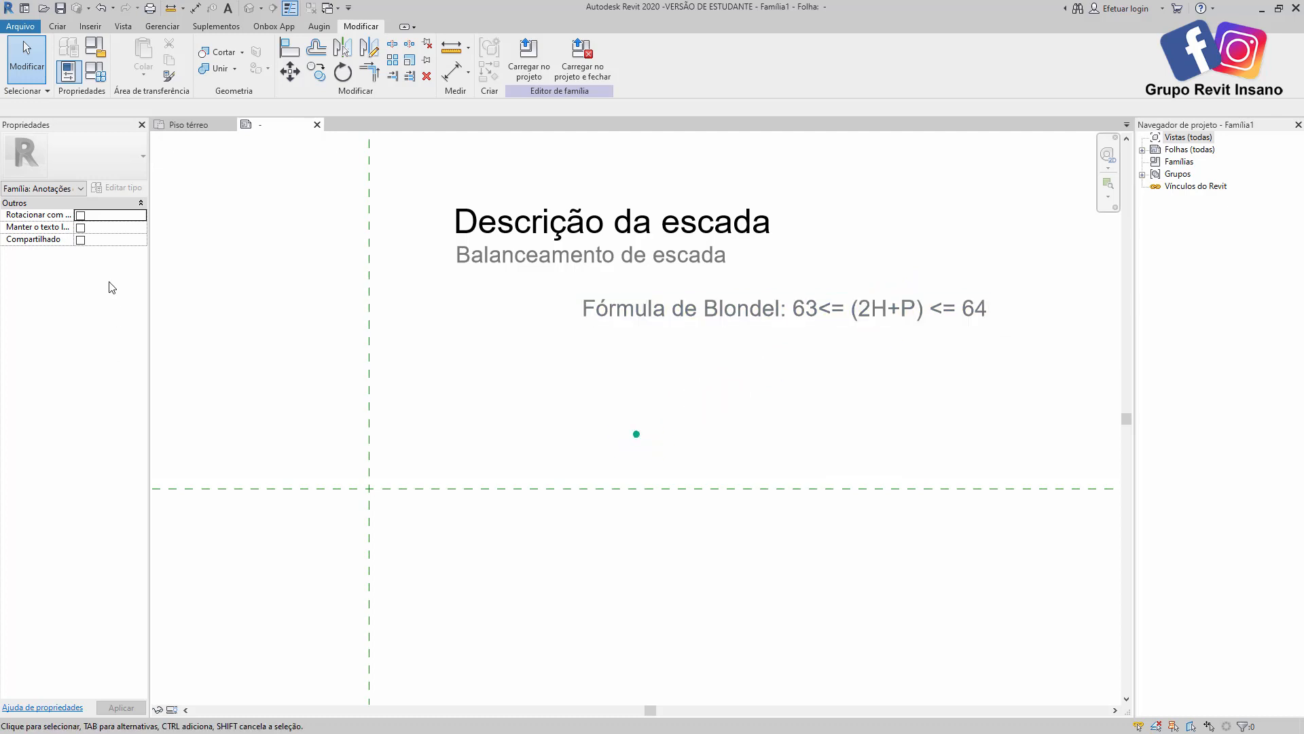
- Create a linear instance family parameter named "Largura do piso" grouped under Cotas
left_click(95, 72)
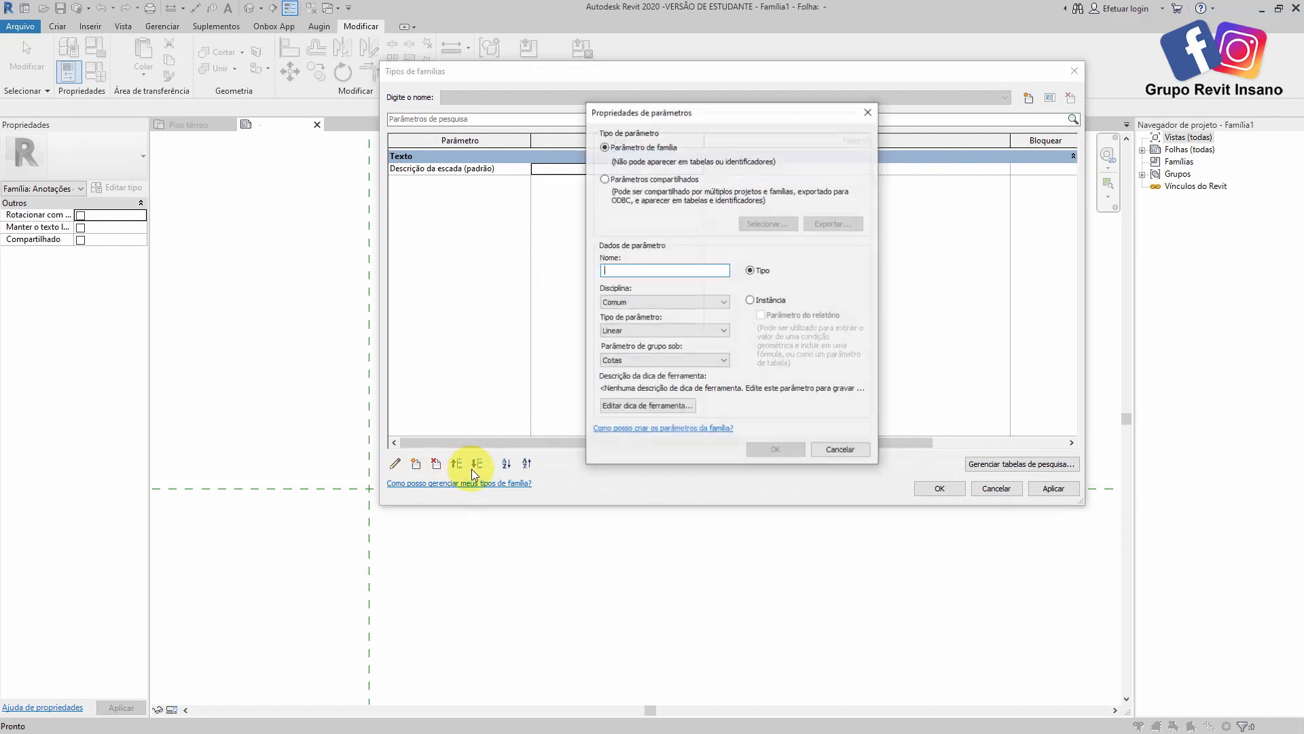
type("Largura do piso")
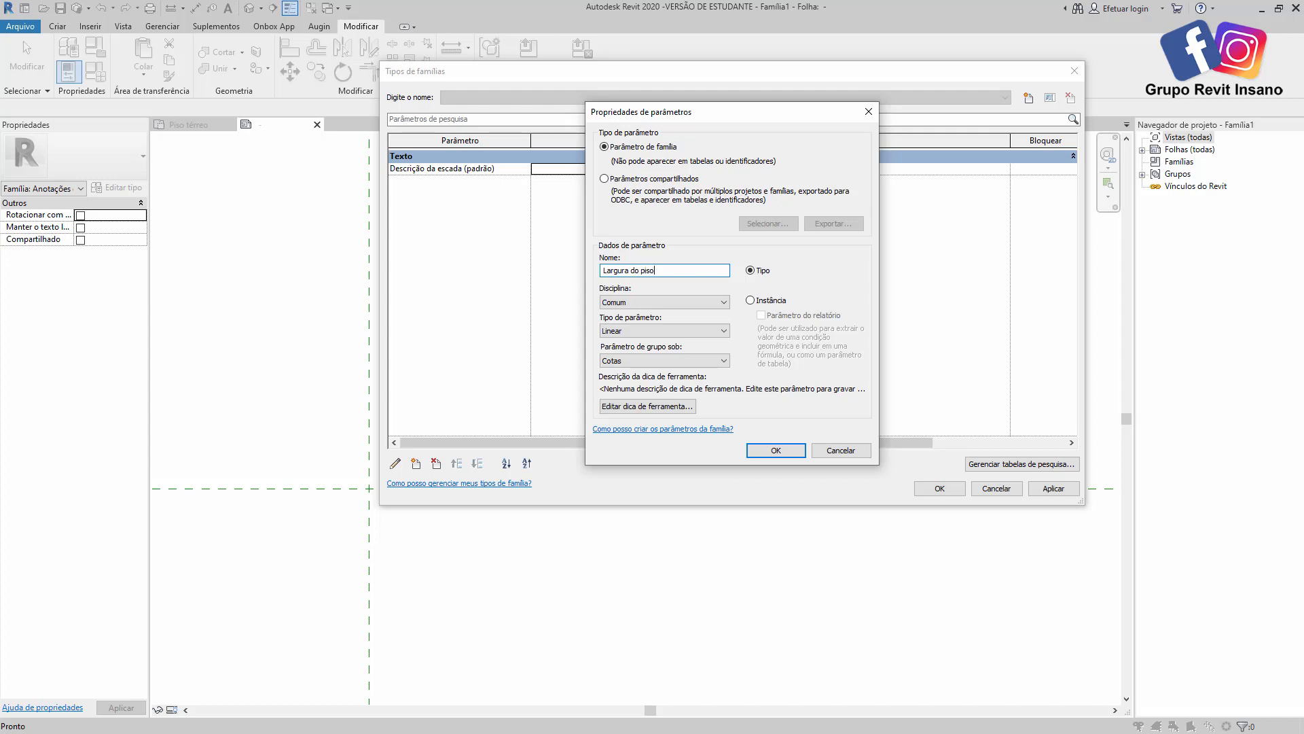
left_click(750, 300)
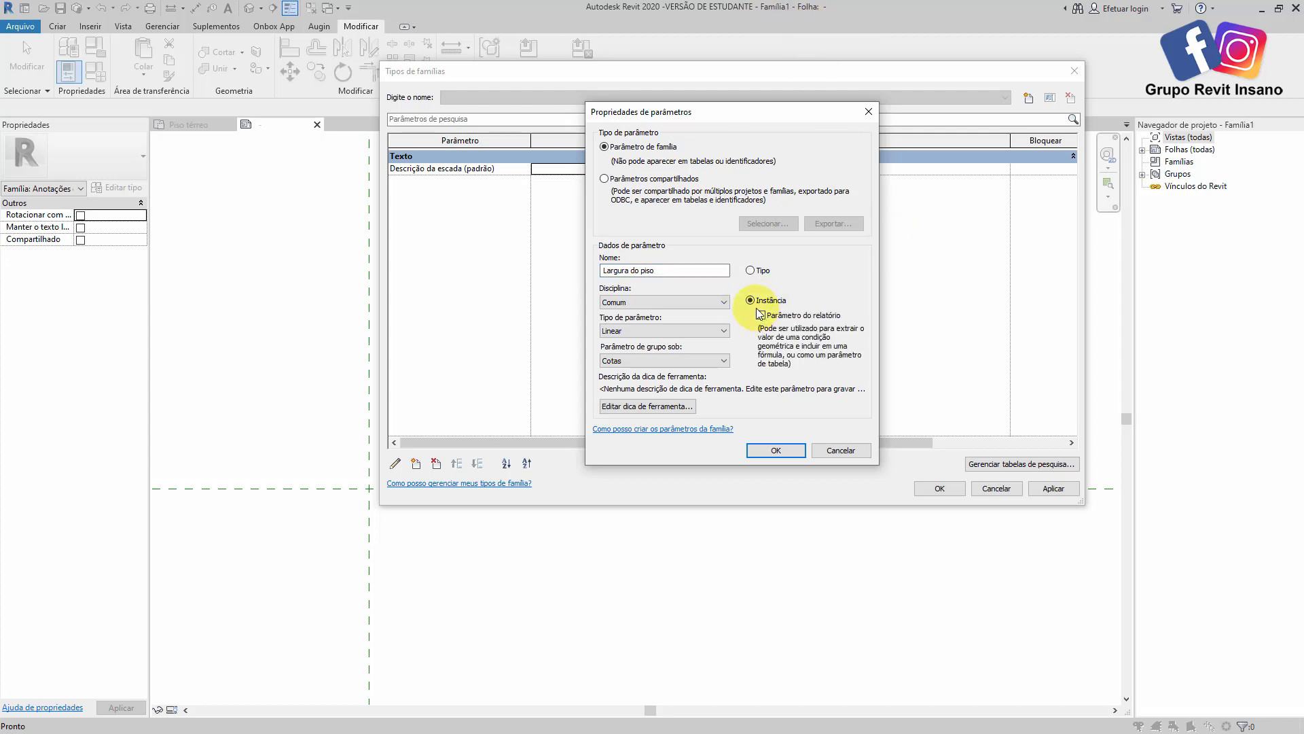
left_click(775, 451)
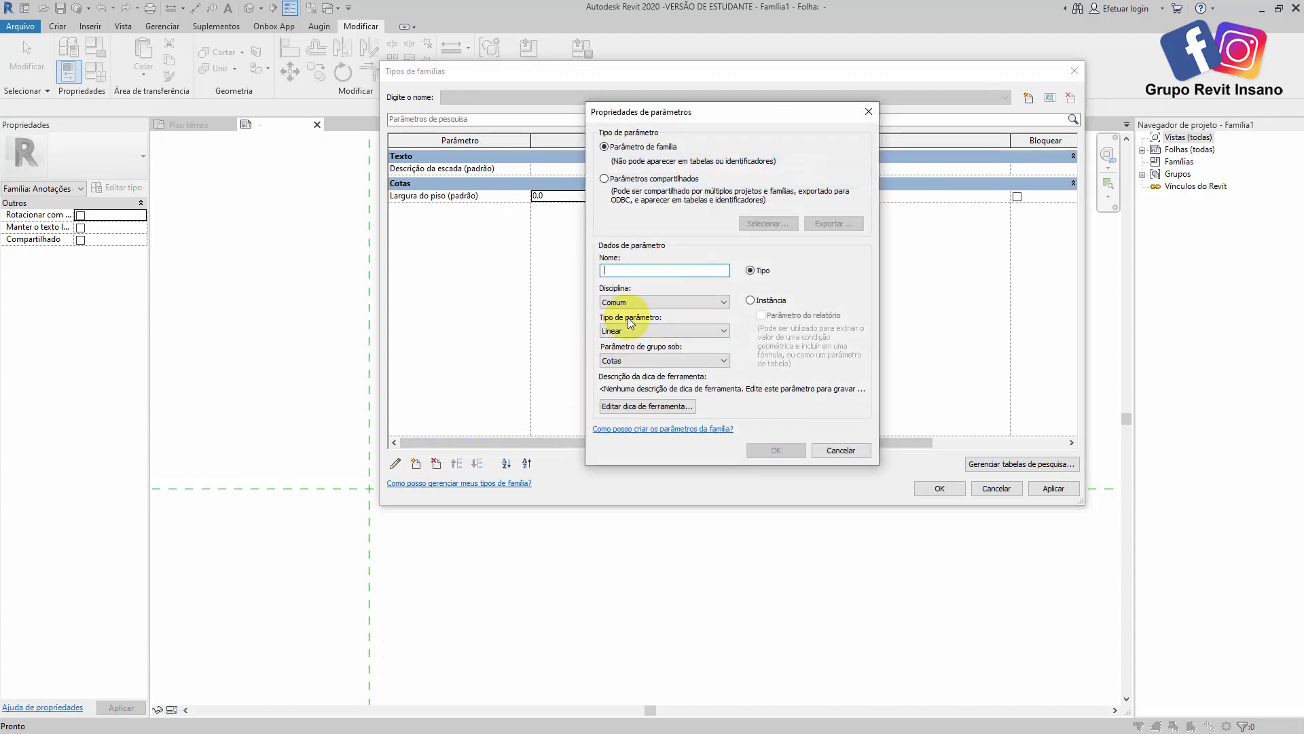
- Create a linear instance family parameter named "Altura do espelho" grouped under Cotas
type("Altura do spelho")
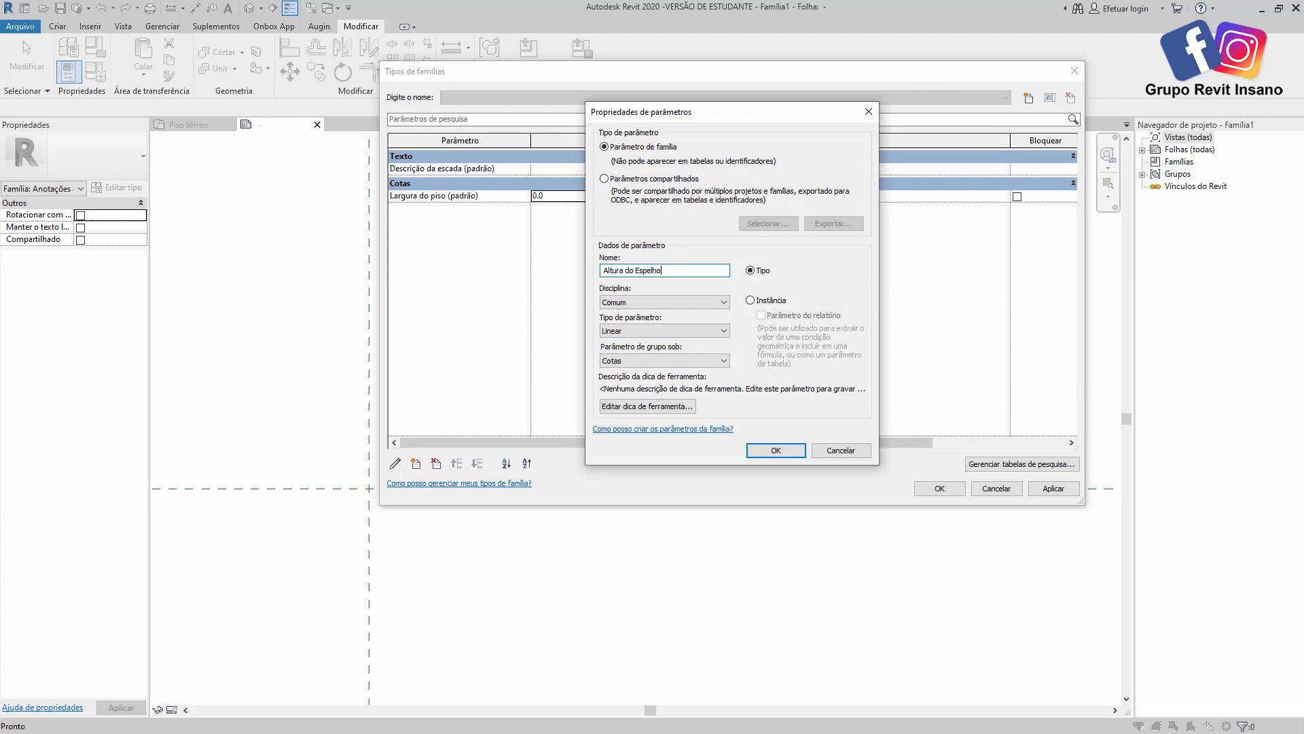
left_click(640, 269)
key("BackSpace")
type("e")
left_click(751, 300)
left_click(775, 450)
- Set Altura do espelho to 170, enter a value for Largura do piso, and accept the family types
left_click(573, 197)
left_click(576, 195)
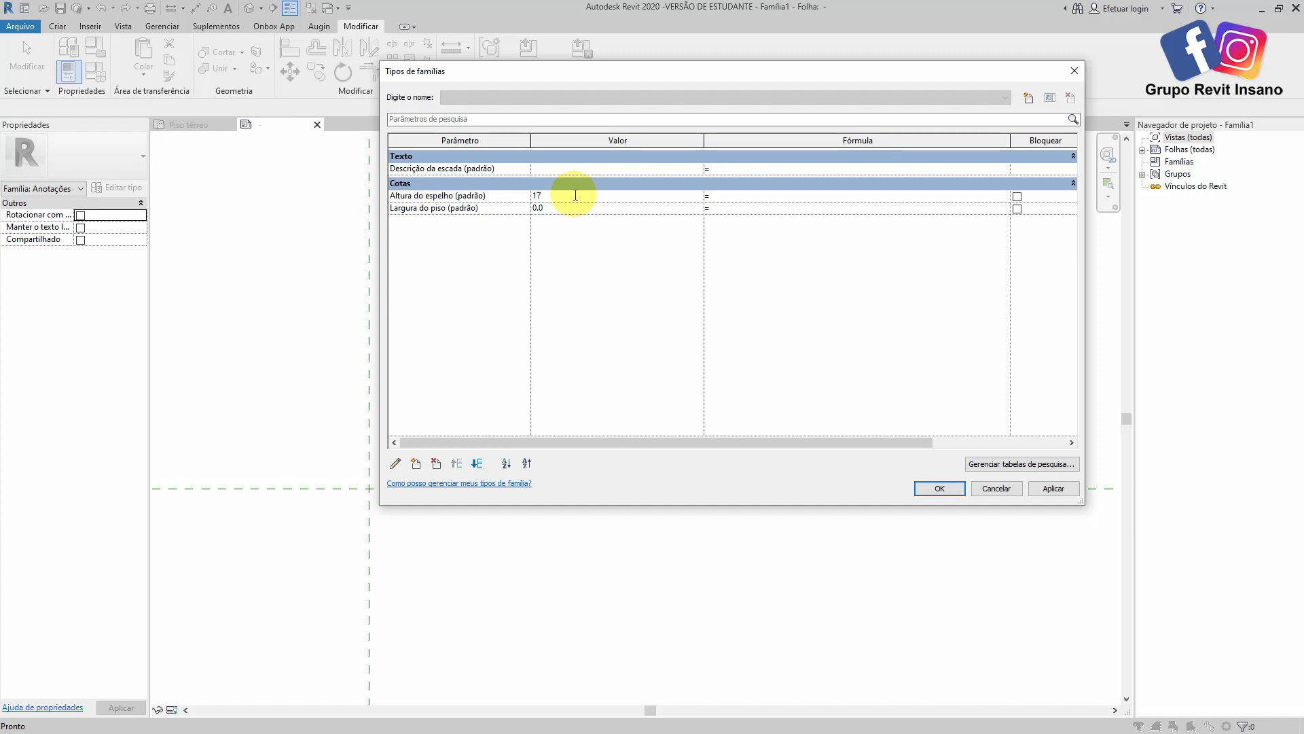
left_click(567, 210)
key("Tab")
left_click(931, 490)
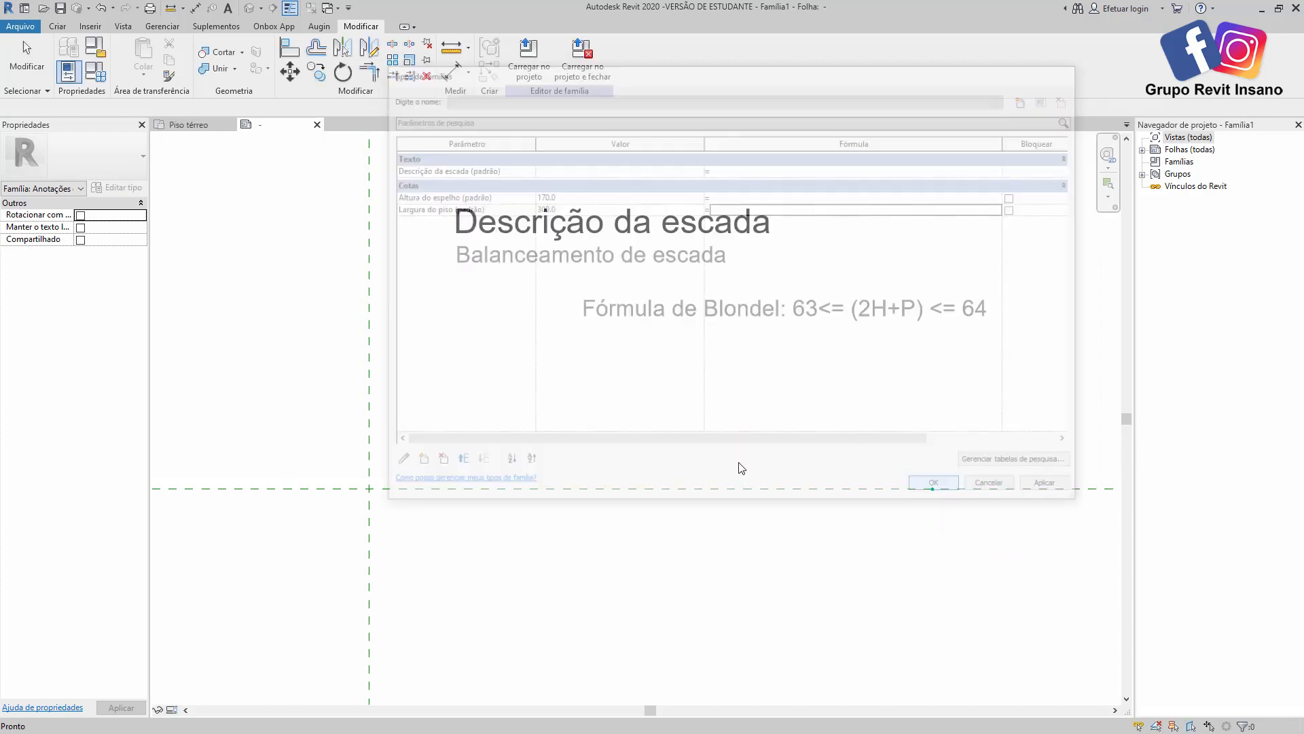
left_click(666, 325)
left_click(585, 381)
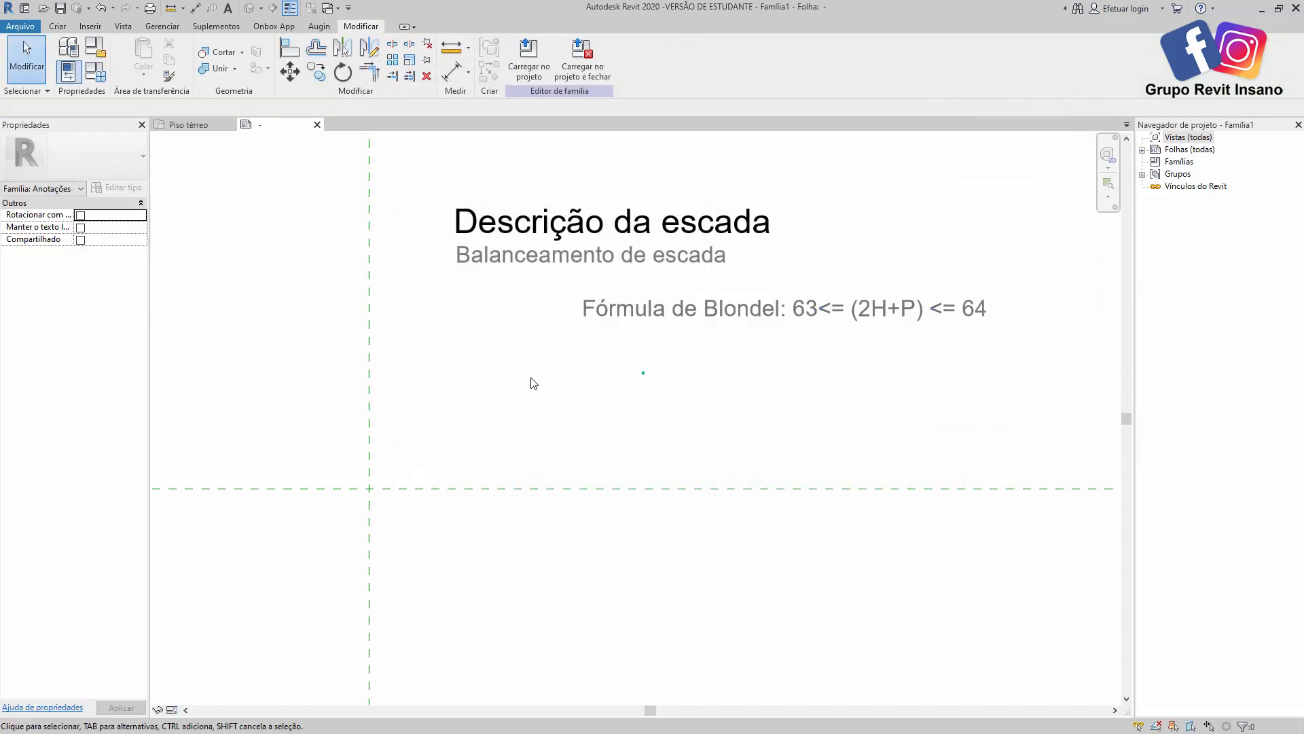
left_click(520, 378)
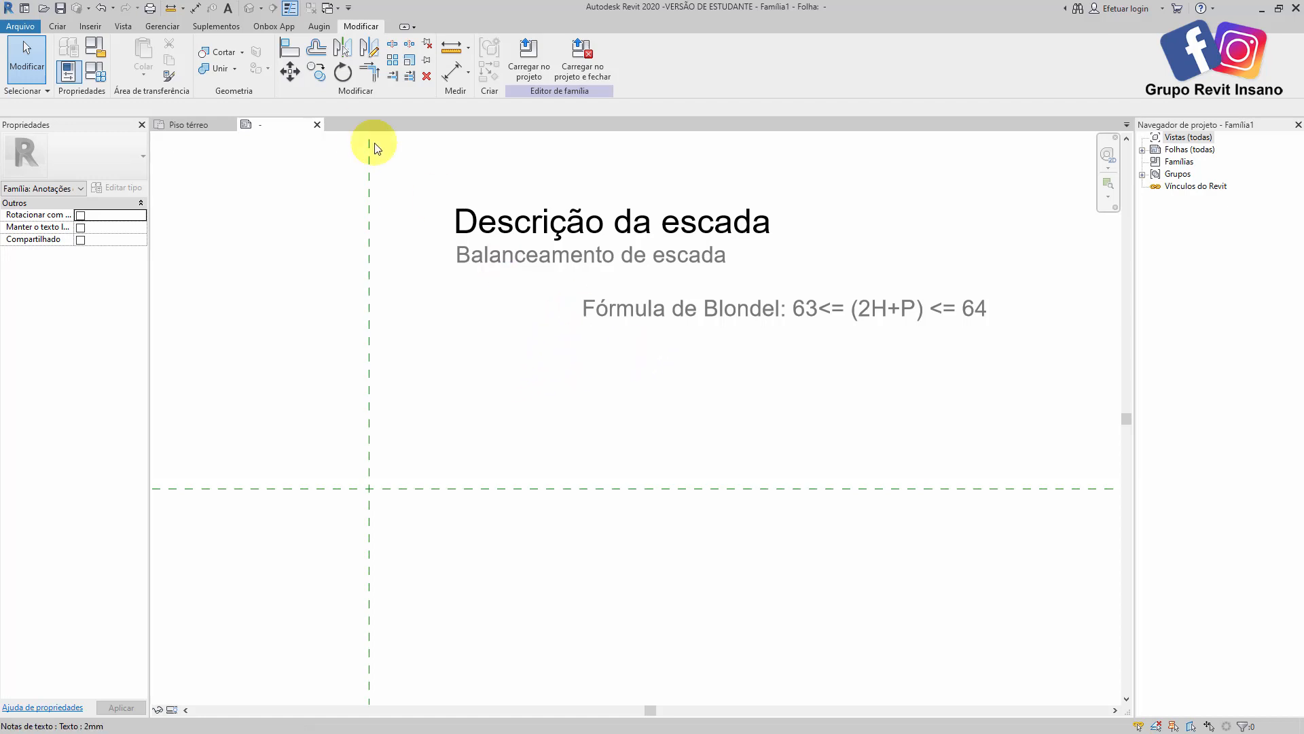
- Place a label below the Blondel formula note and add the Largura do piso parameter to it
left_click(57, 26)
left_click(570, 54)
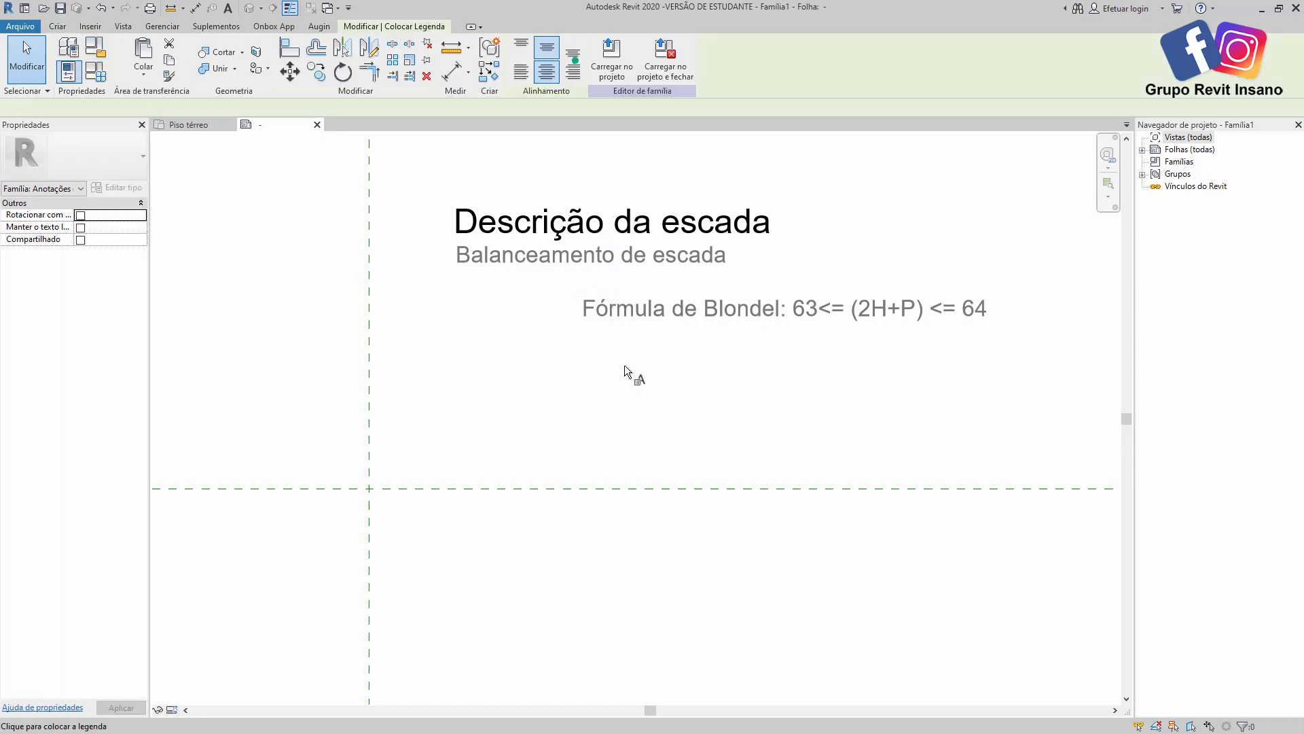
left_click(589, 356)
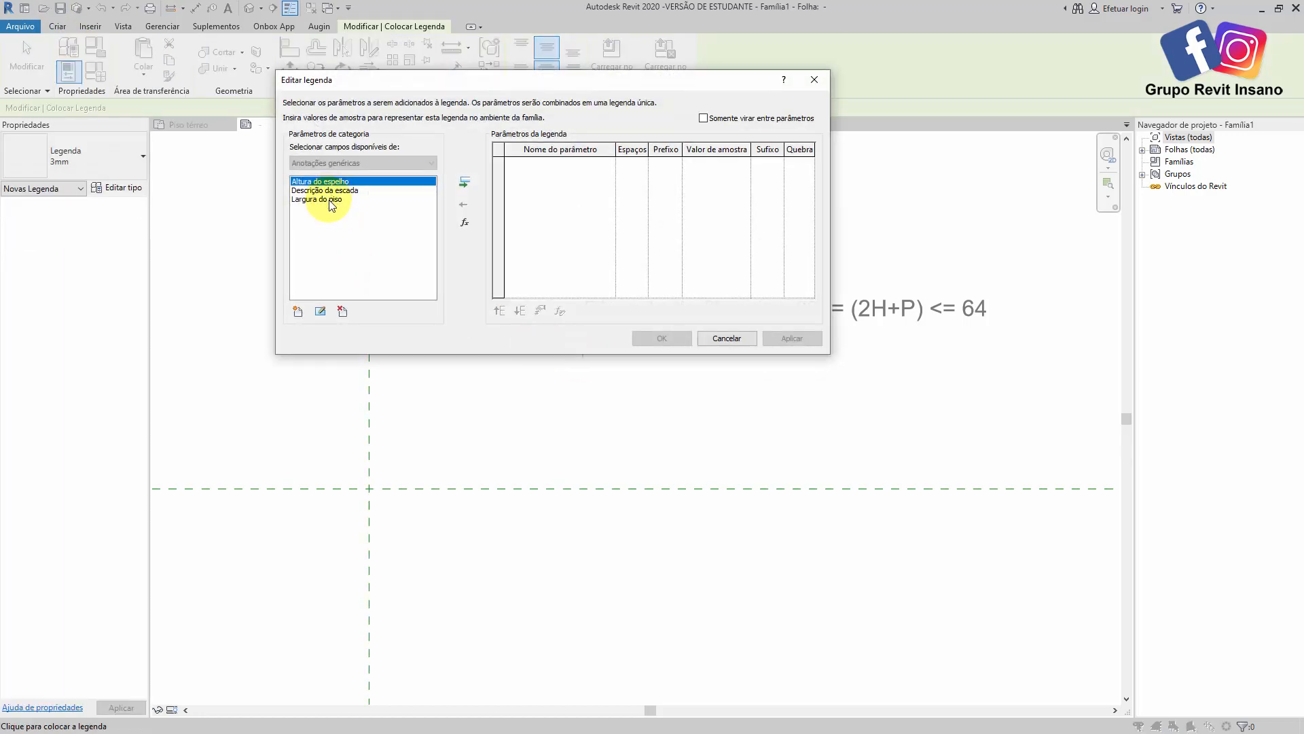
left_click(334, 199)
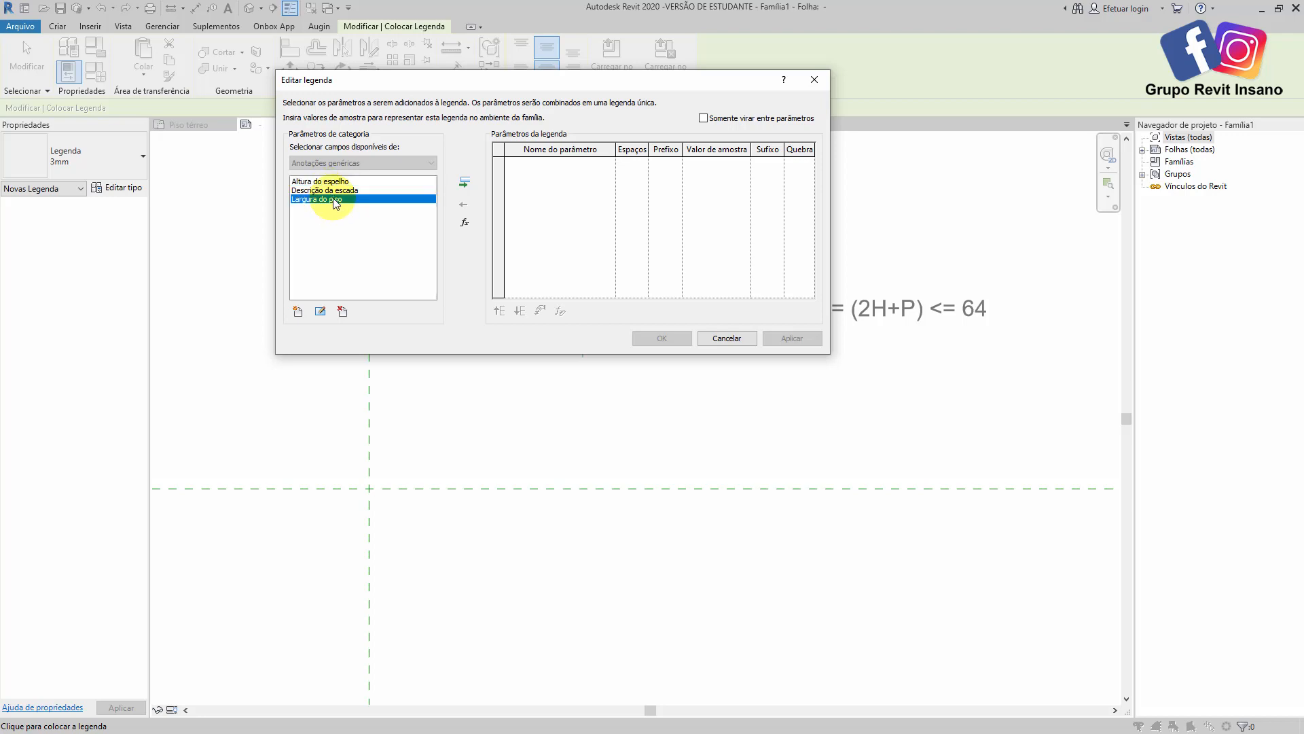
left_click(466, 182)
- Give the Largura do piso label the sample value 0,30 and the prefix "Piso:", and finish placing it
left_click(723, 164)
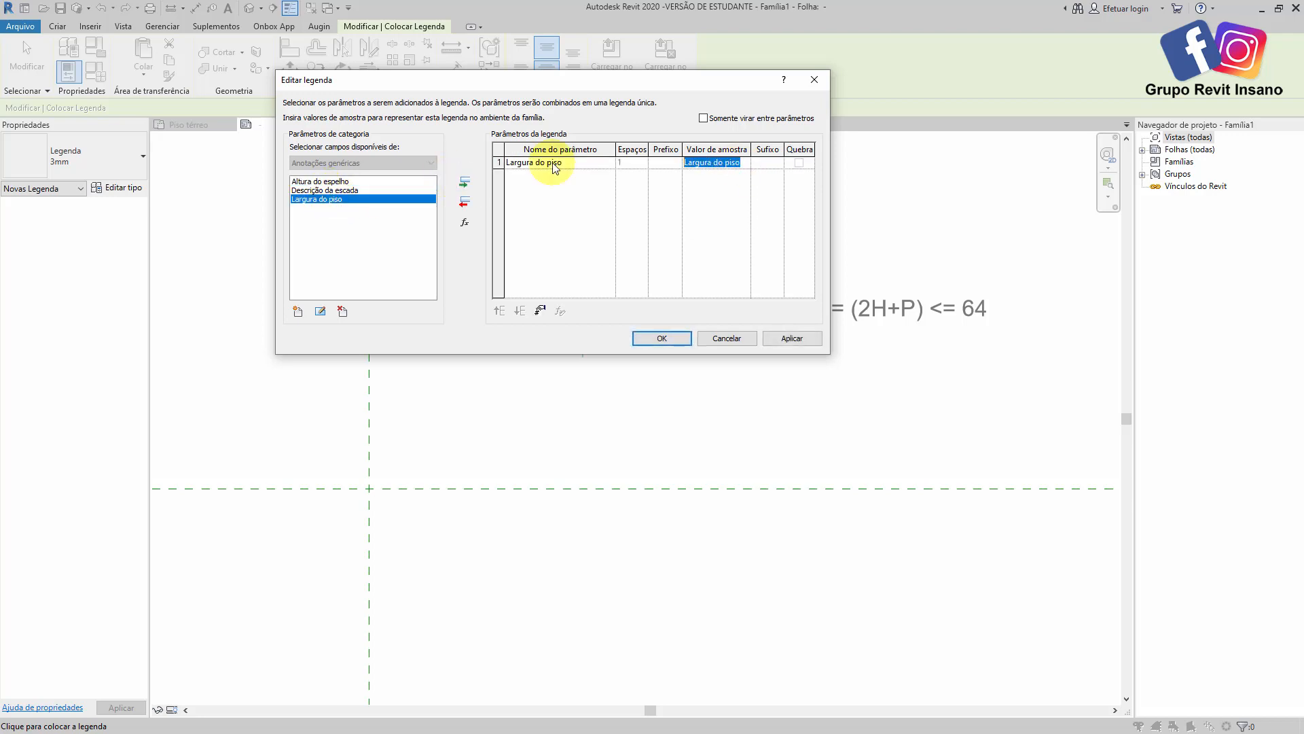
type("0,30")
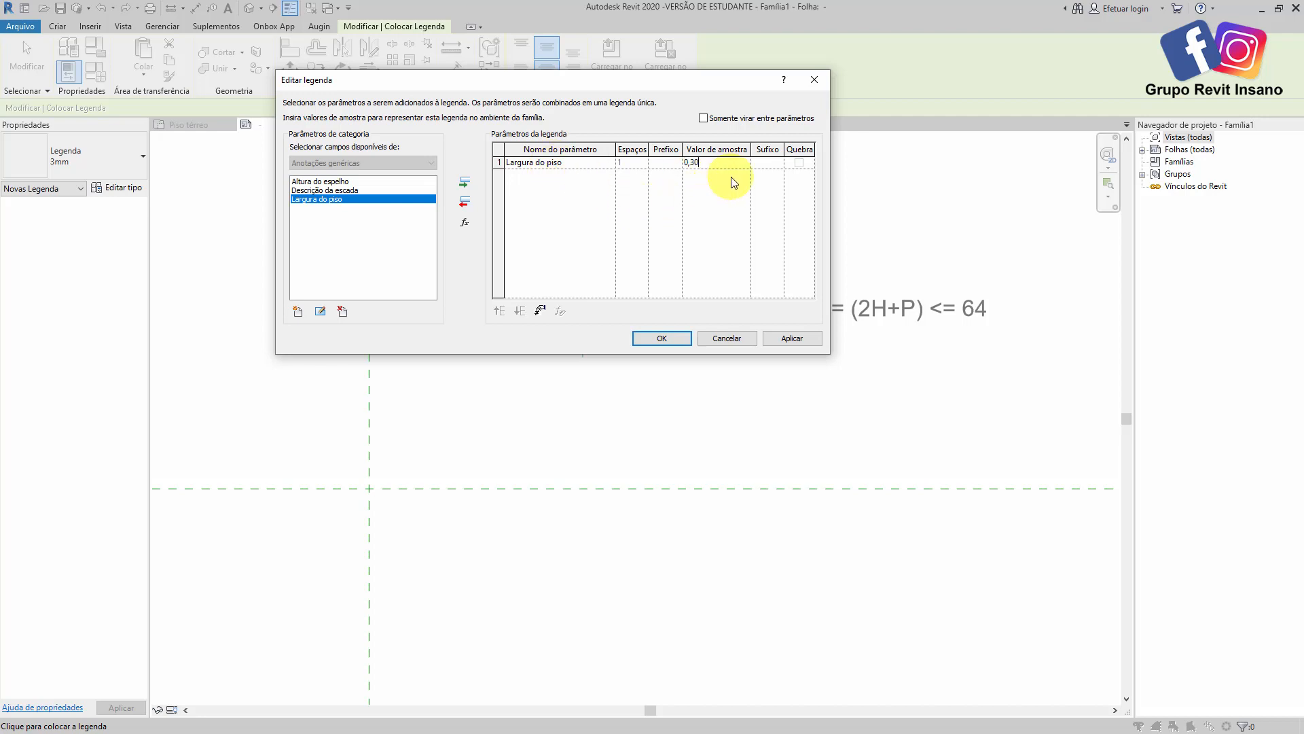
left_click(762, 163)
left_click(657, 165)
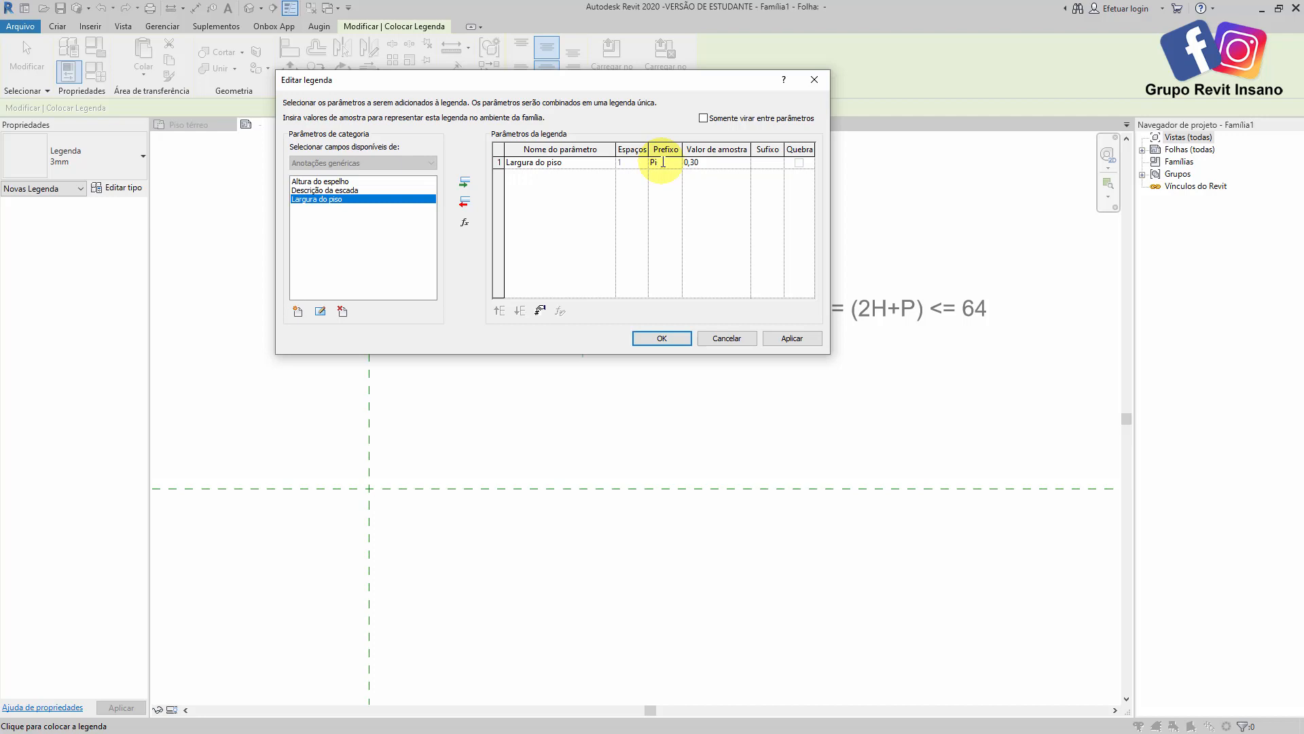
type("Piso:")
left_click(657, 339)
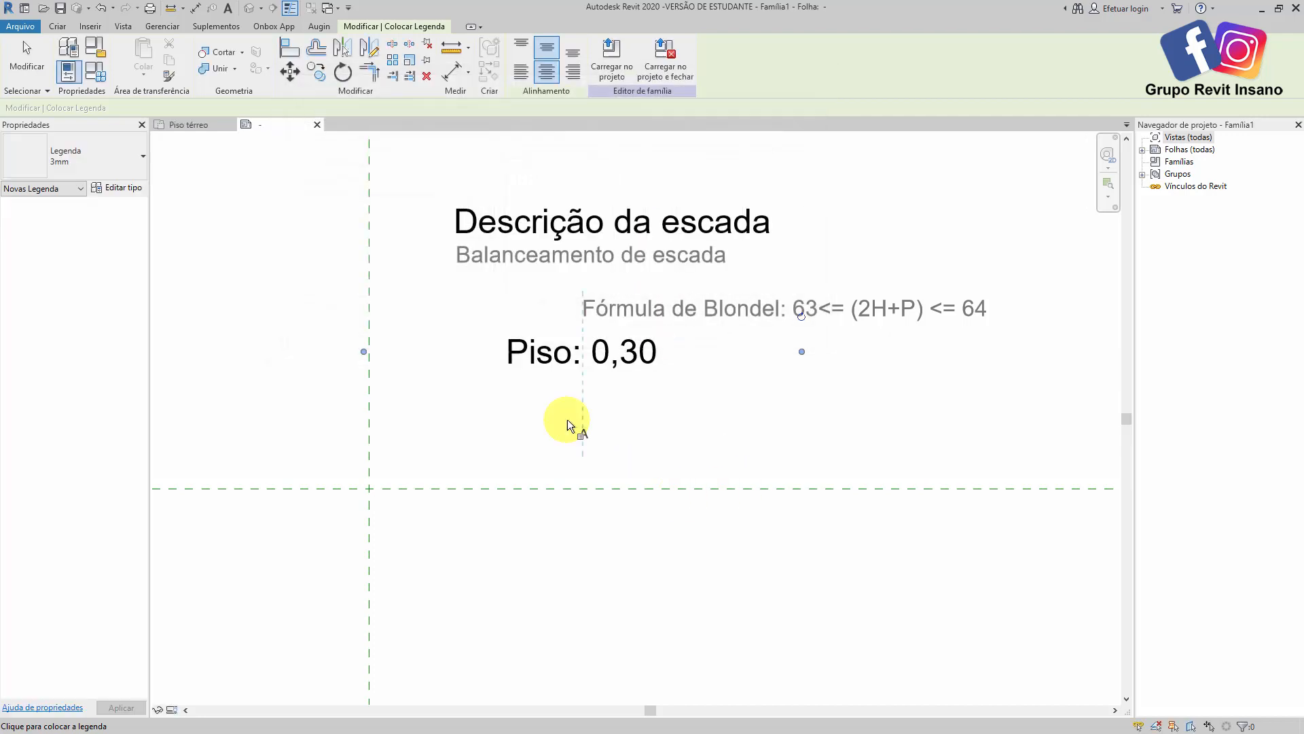
left_click(26, 57)
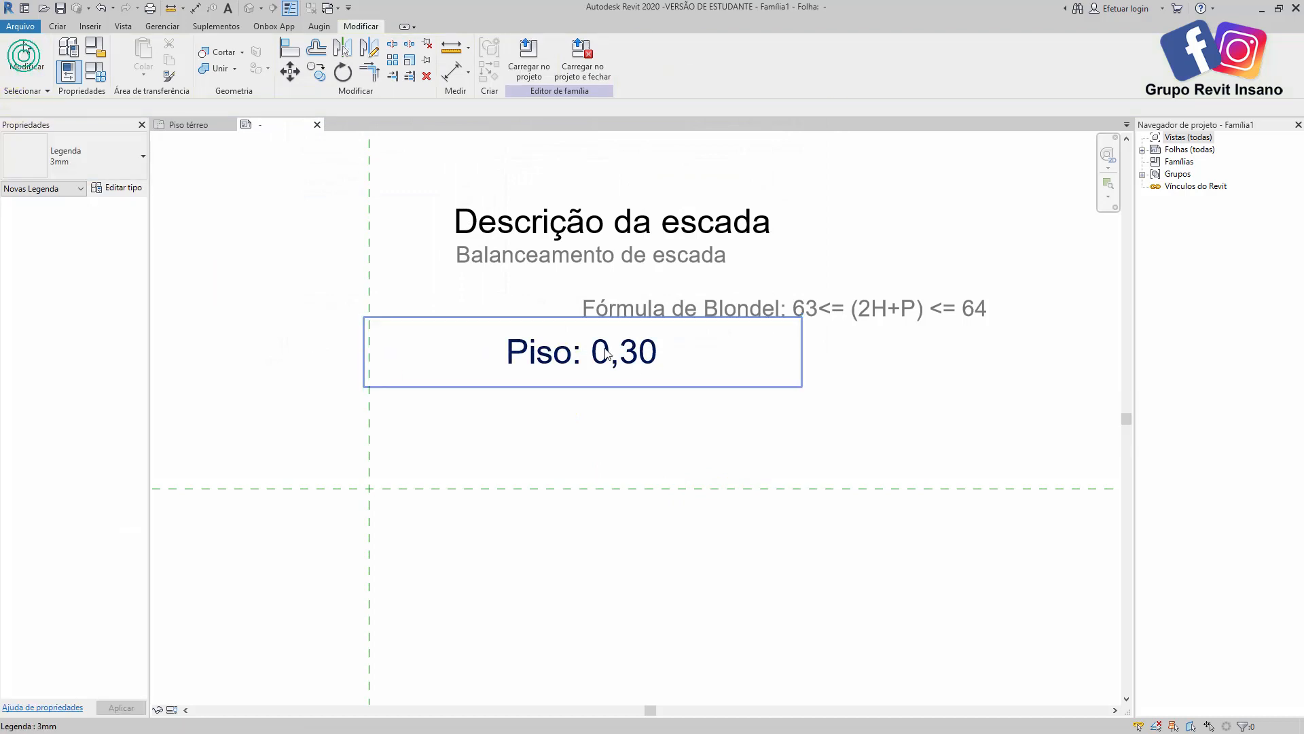
- Shift the Piso label to the right and duplicate its type as "2mm" with a 2 mm text size
left_click(681, 355)
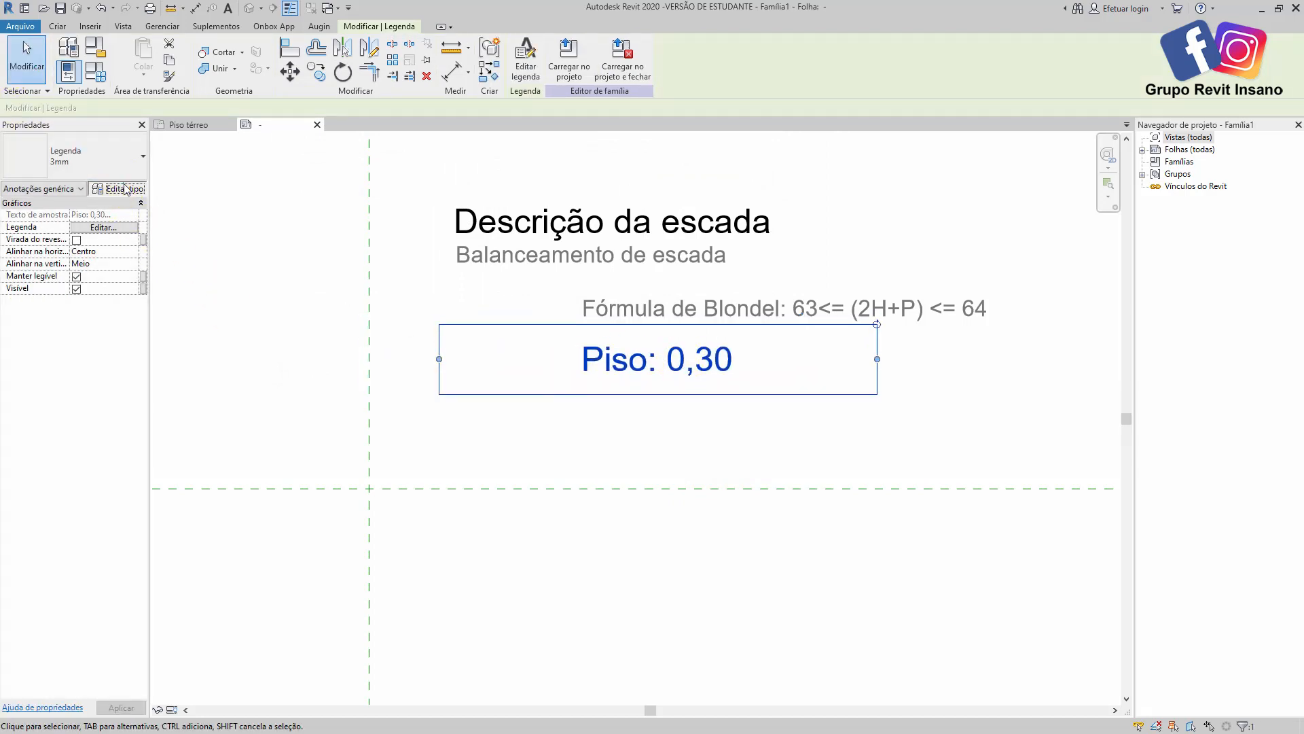
left_click(117, 188)
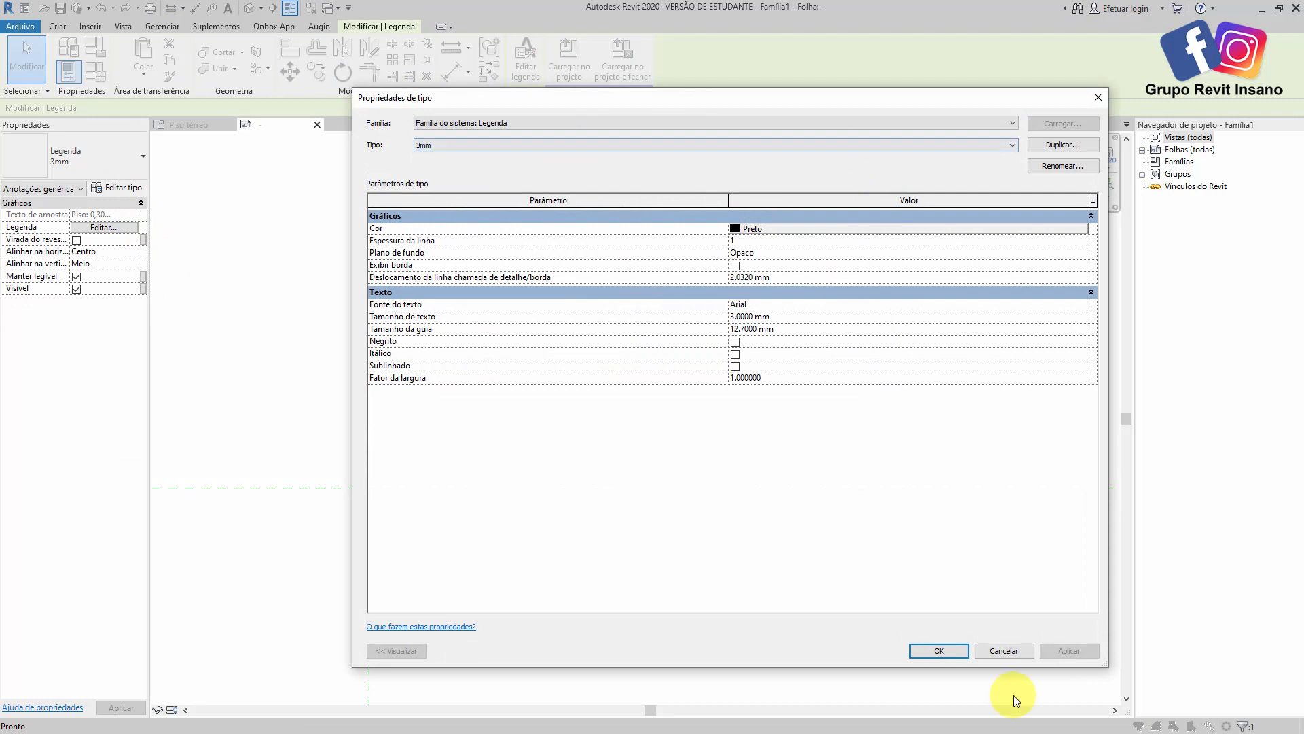
left_click(1061, 148)
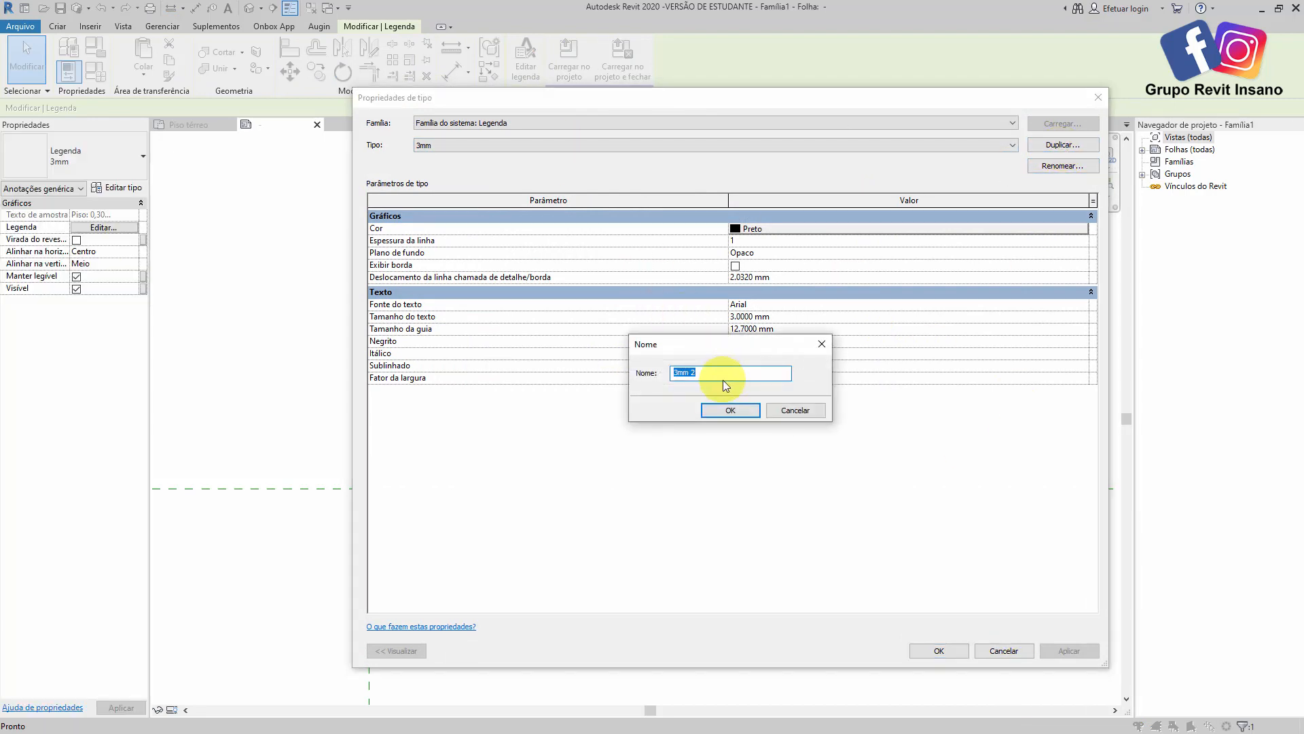
type("2mm")
left_click(730, 410)
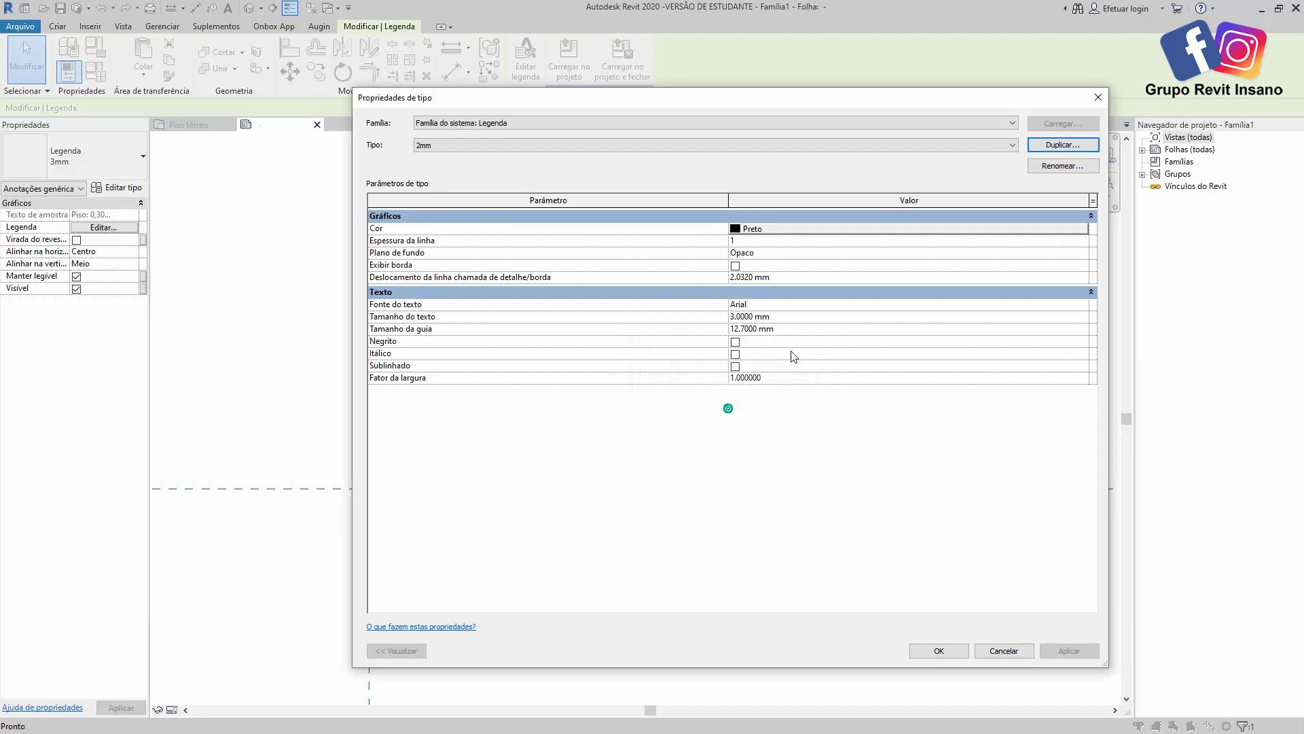
left_click(787, 316)
- Set the 2mm label type's color to dark green RGB 000-064-000
left_click(830, 230)
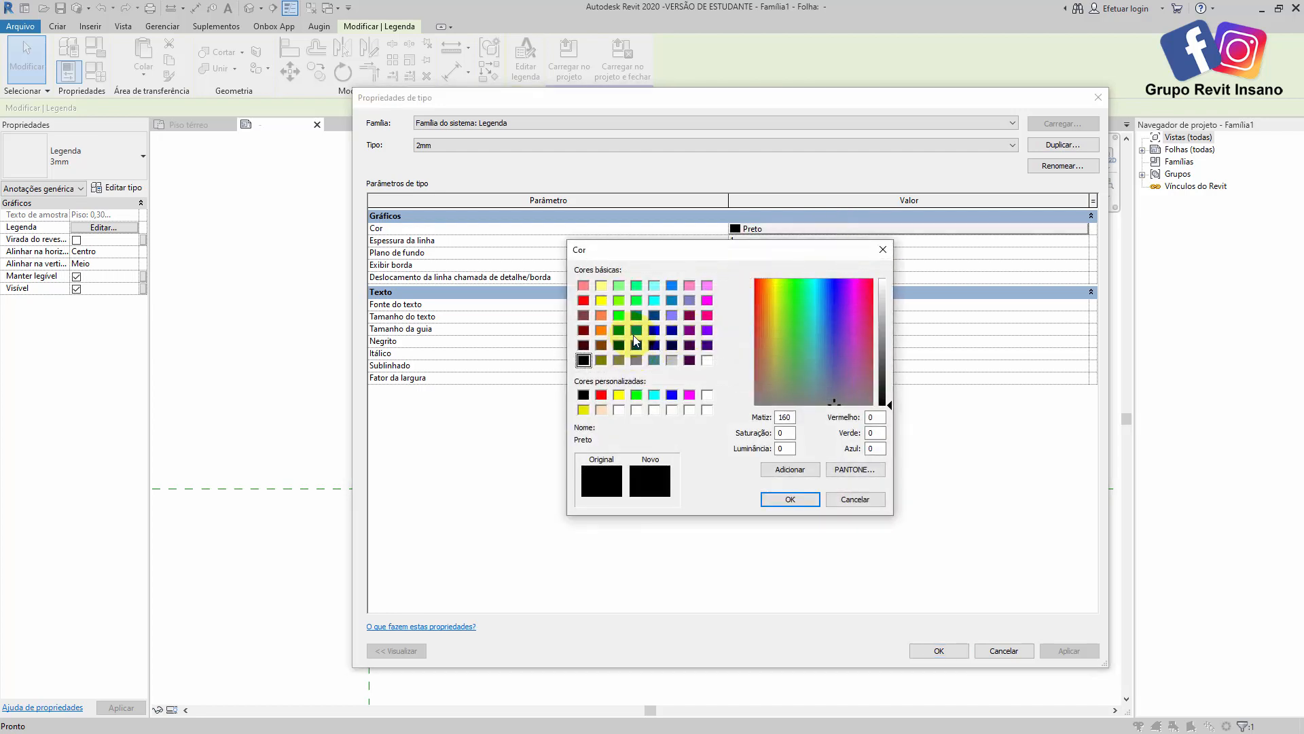
left_click(619, 346)
left_click(789, 499)
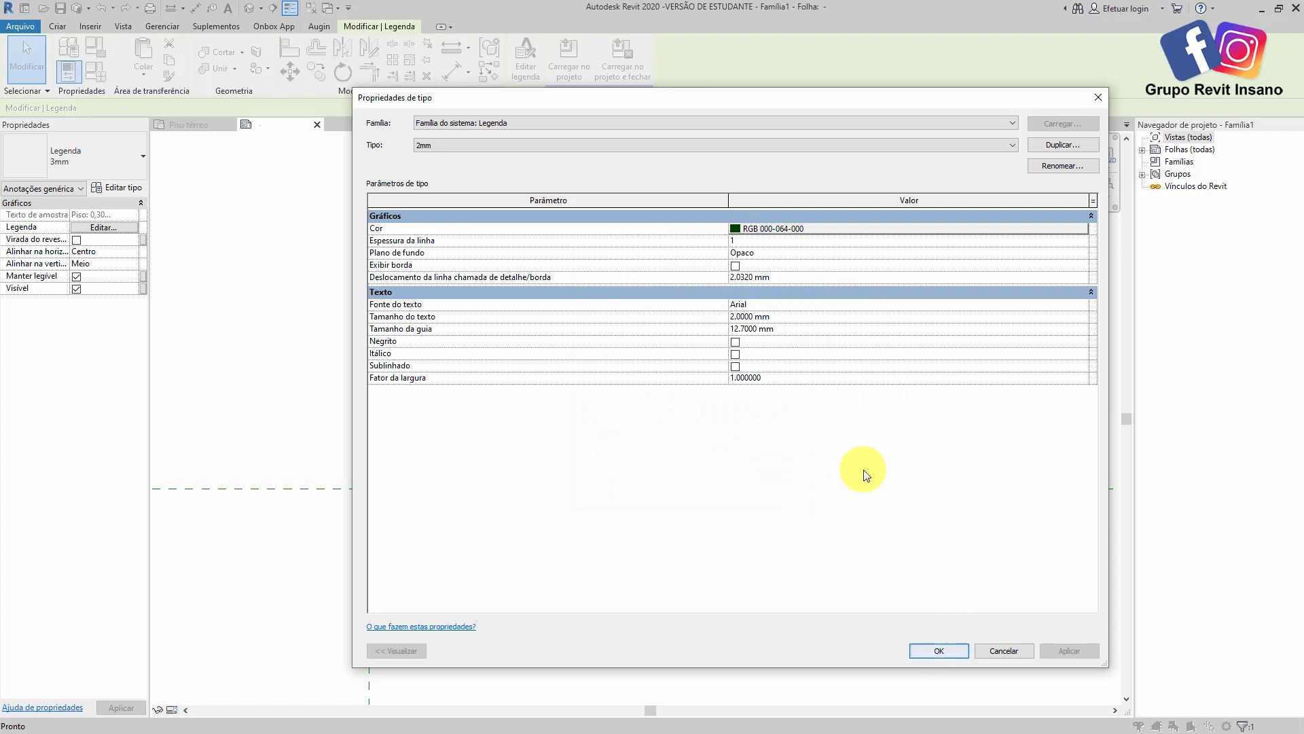
- Set the 2mm label type's border offset to 0.1 mm and its background to Transparente
left_click(809, 278)
left_click(809, 278)
key("BackSpace")
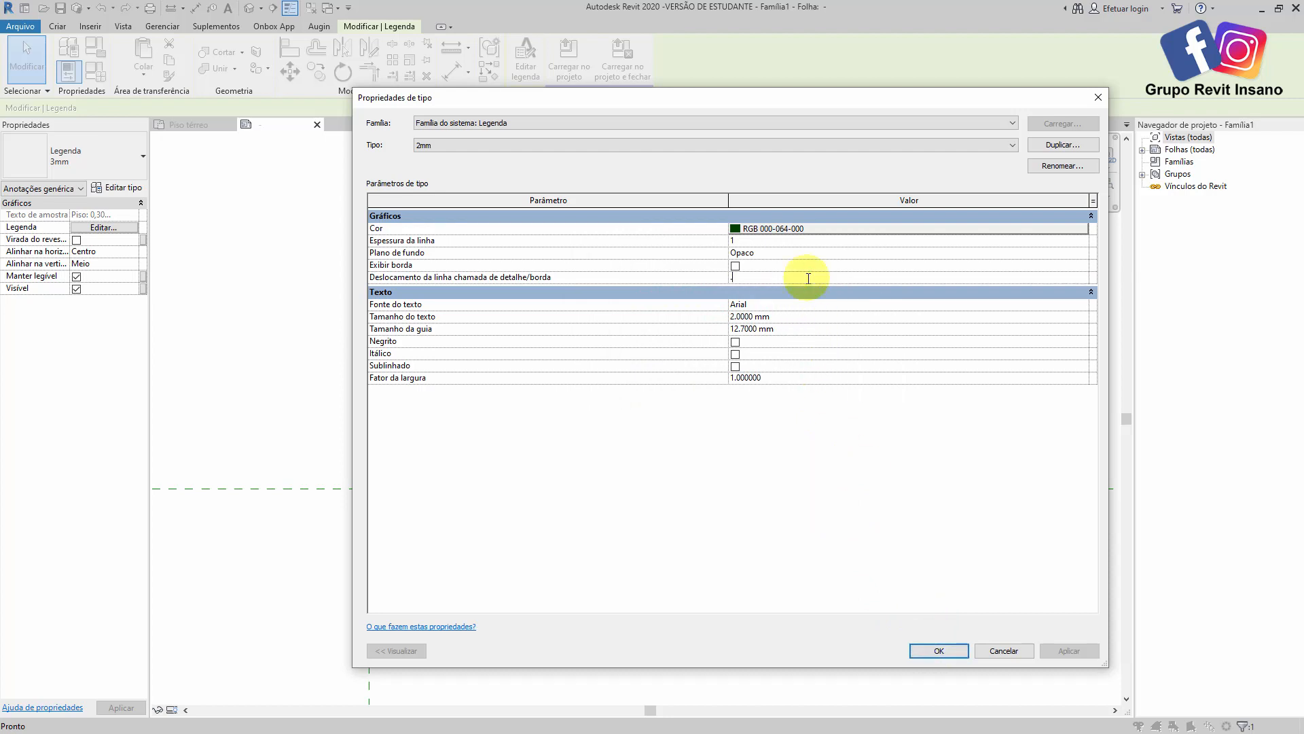
type(".1")
left_click(827, 253)
left_click(1081, 252)
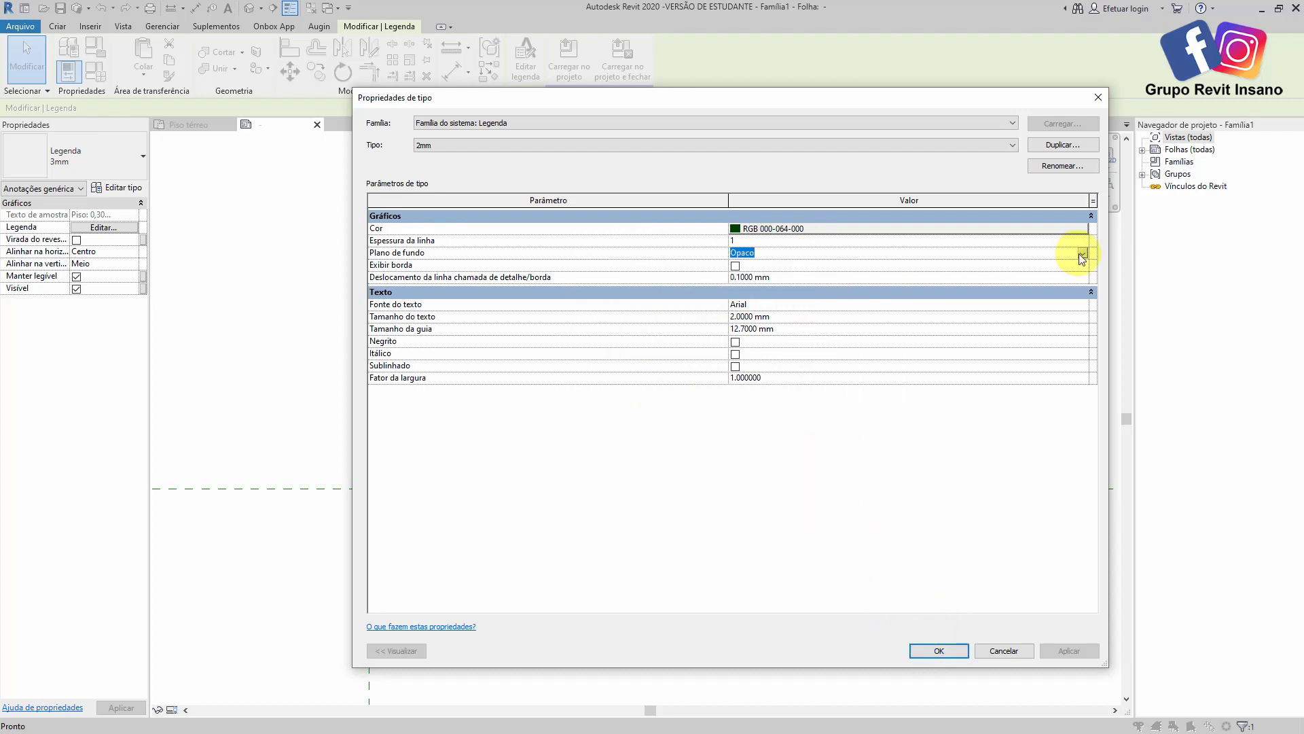
left_click(753, 275)
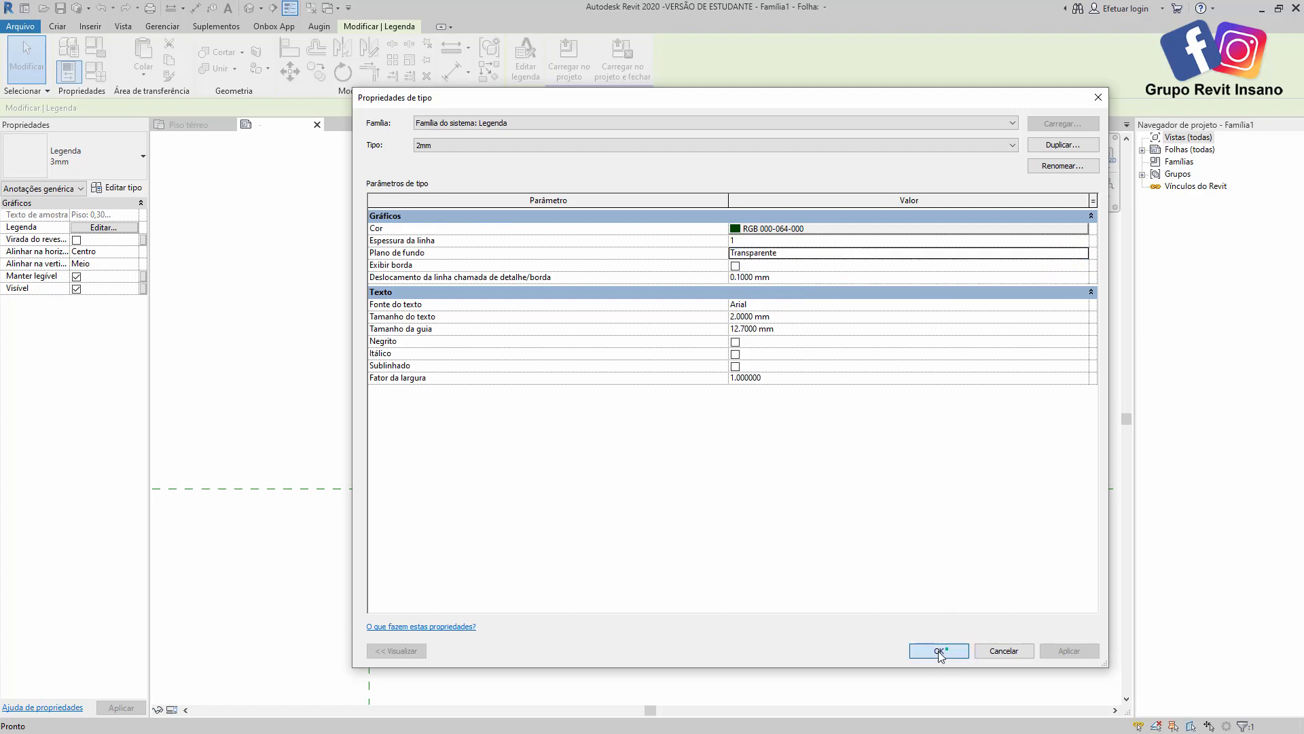
left_click(938, 650)
- Set the Piso label's horizontal alignment to Esquerda and line it up with the formula note's left edge
left_click(89, 251)
left_click(132, 252)
left_click(85, 263)
left_click_drag(539, 360, 667, 343, "ctrl")
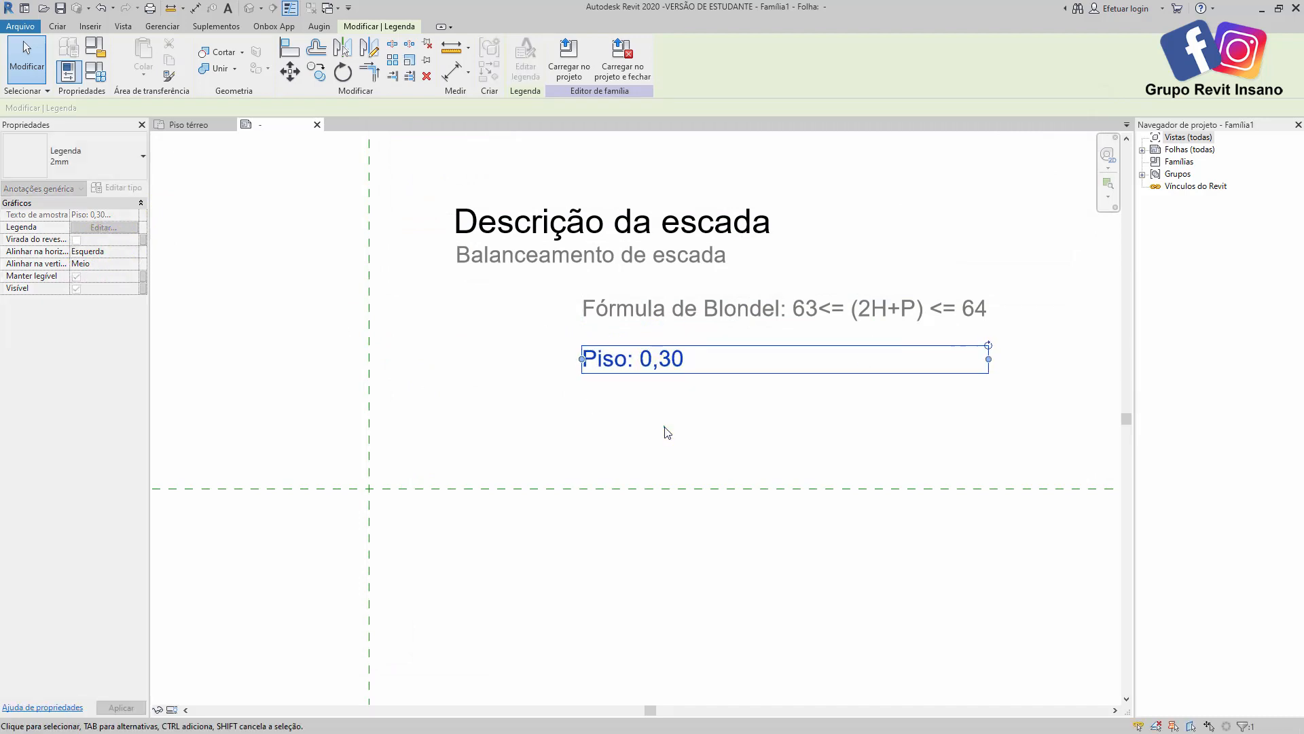
- Narrow the Piso label's box close to its text and copy the label directly below
left_click(667, 431)
left_click(698, 353)
left_click_drag(990, 360, 766, 358)
left_click_drag(606, 347, 610, 379, "ctrl")
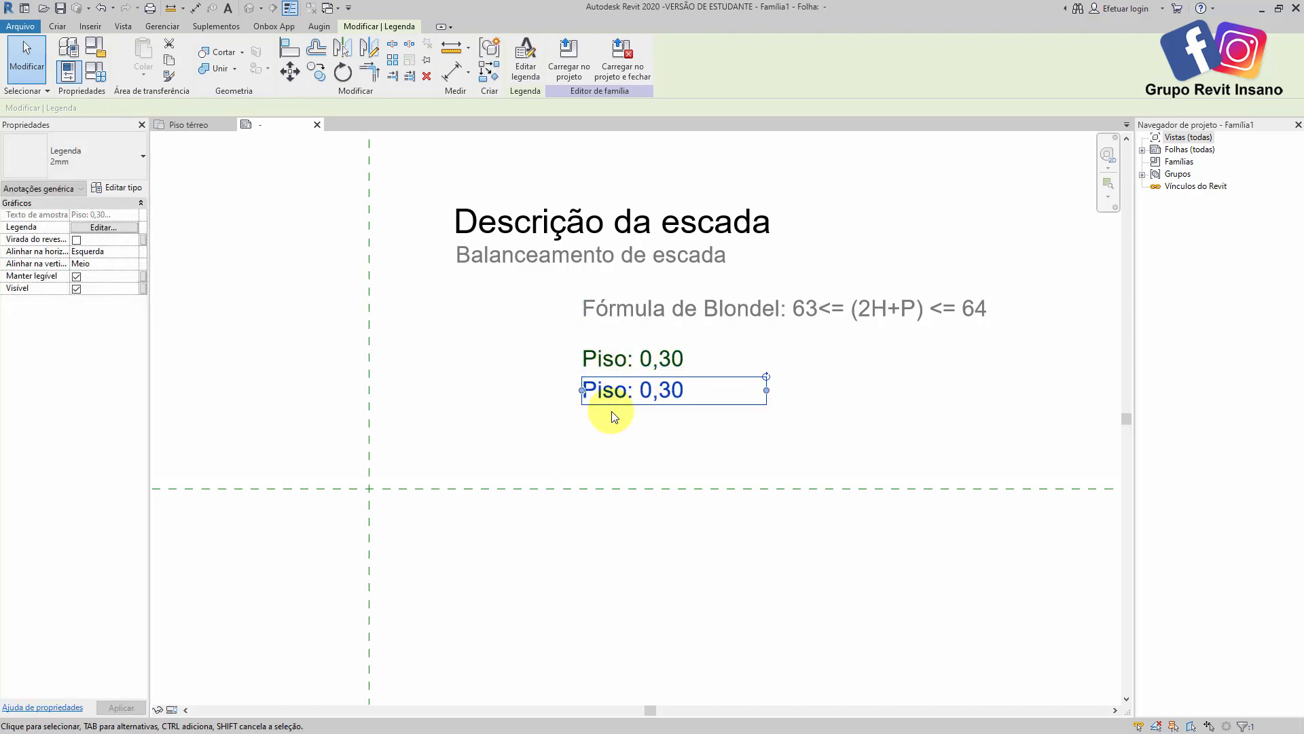
- Replace the Largura do piso parameter in the copied label with Altura do espelho
left_click(107, 227)
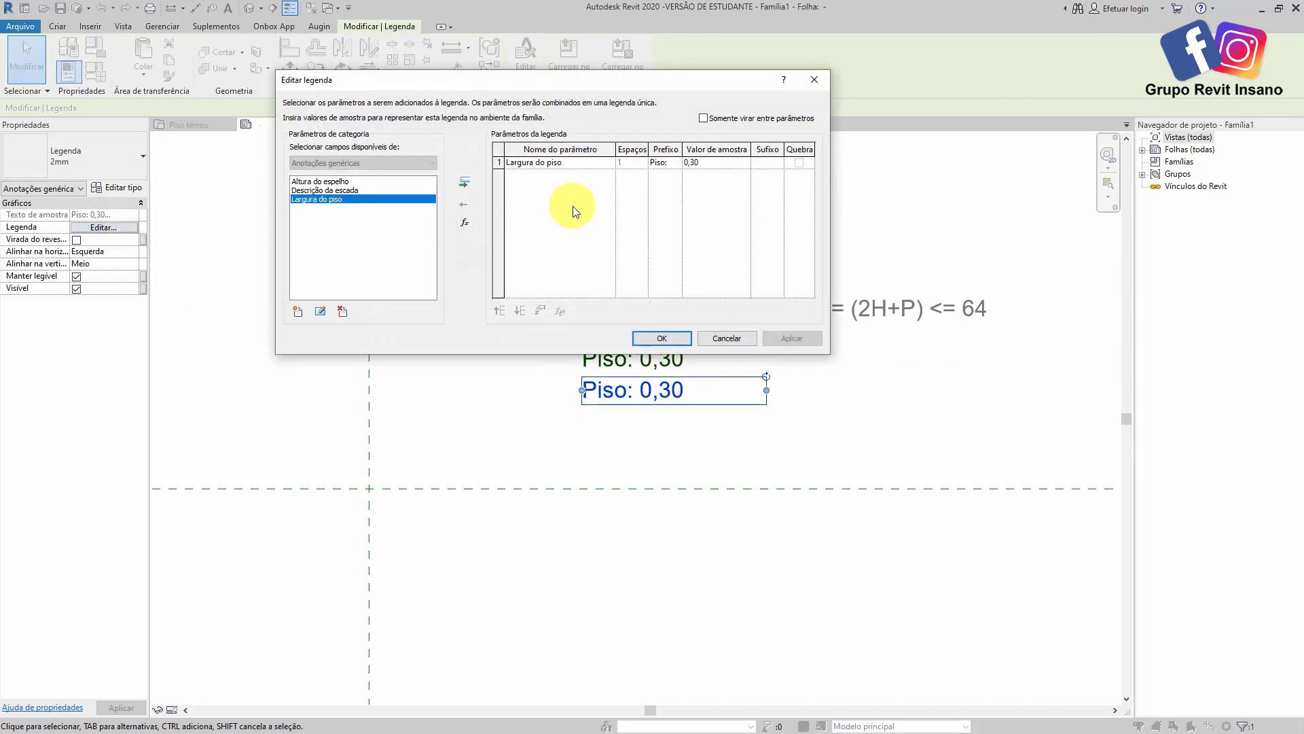
left_click(565, 163)
left_click(464, 202)
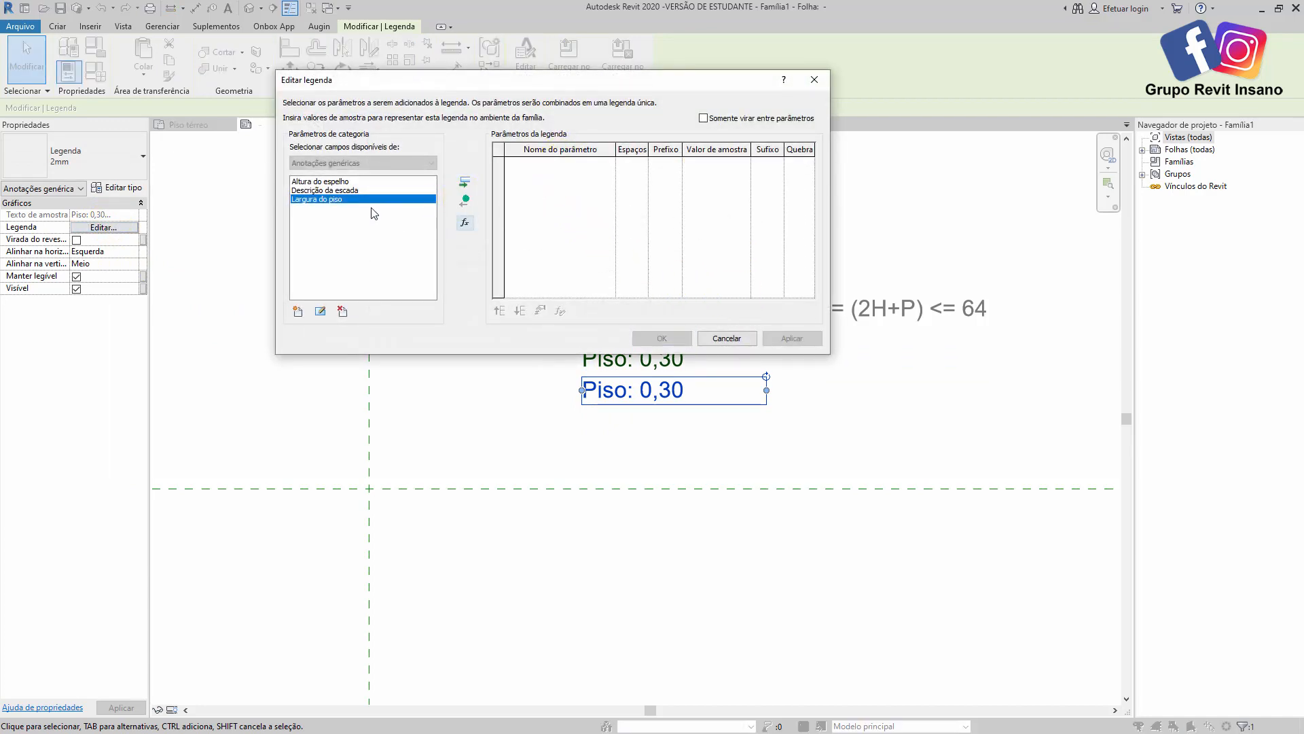
left_click(356, 190)
left_click(350, 183)
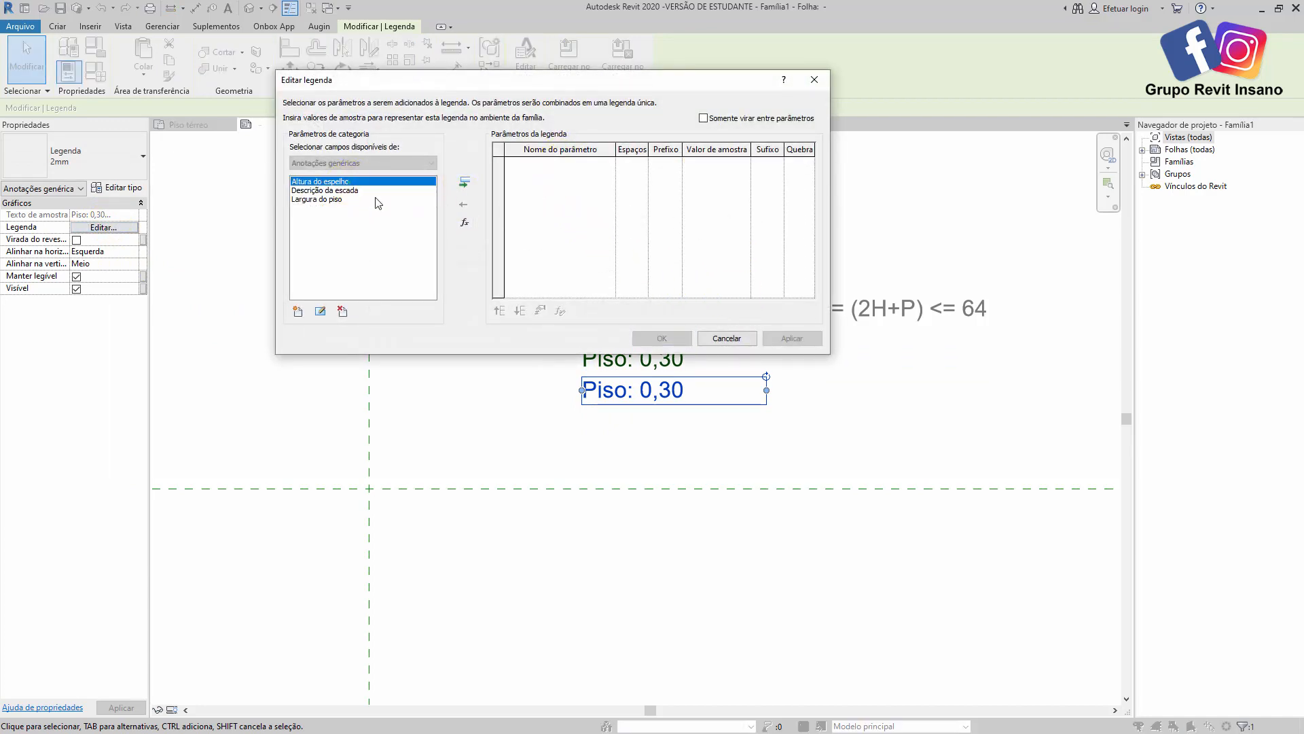
left_click(464, 182)
- Give the Altura do espelho label the prefix "Espelho:" and the sample value 0,17
left_click(652, 164)
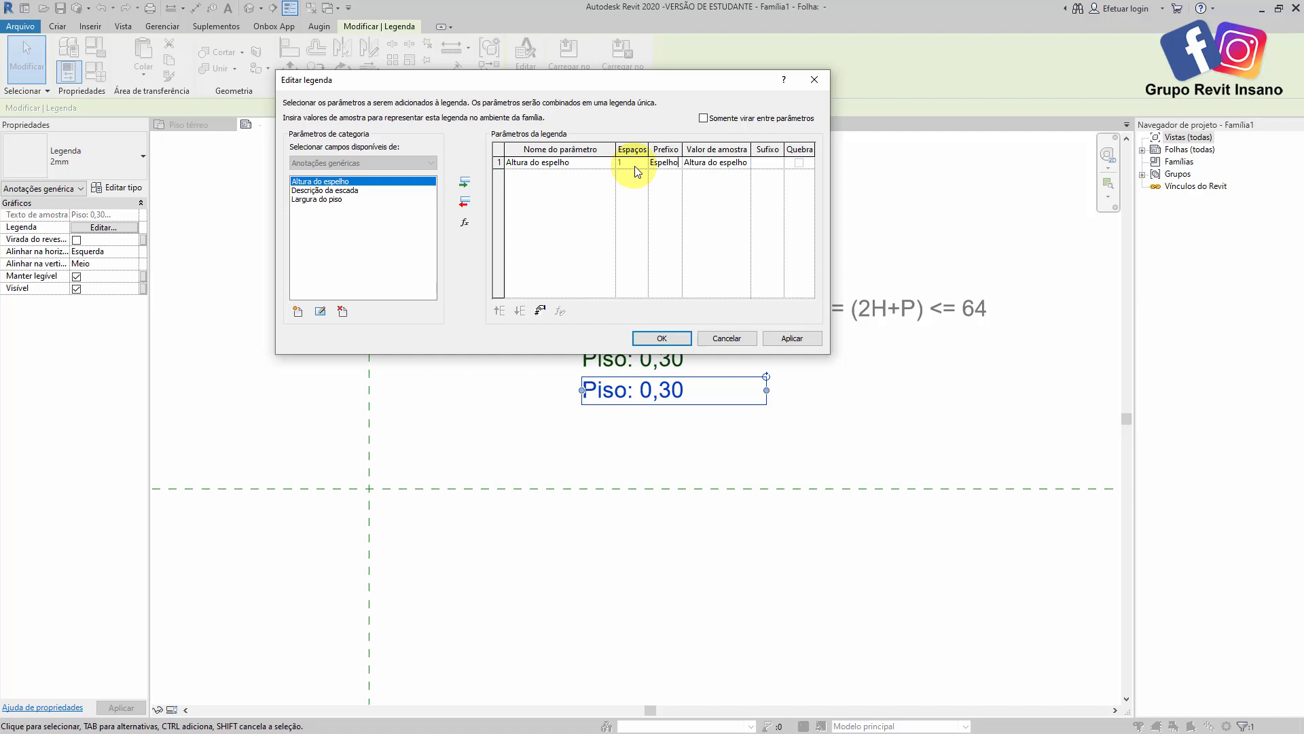
left_click(744, 162)
left_click(615, 162)
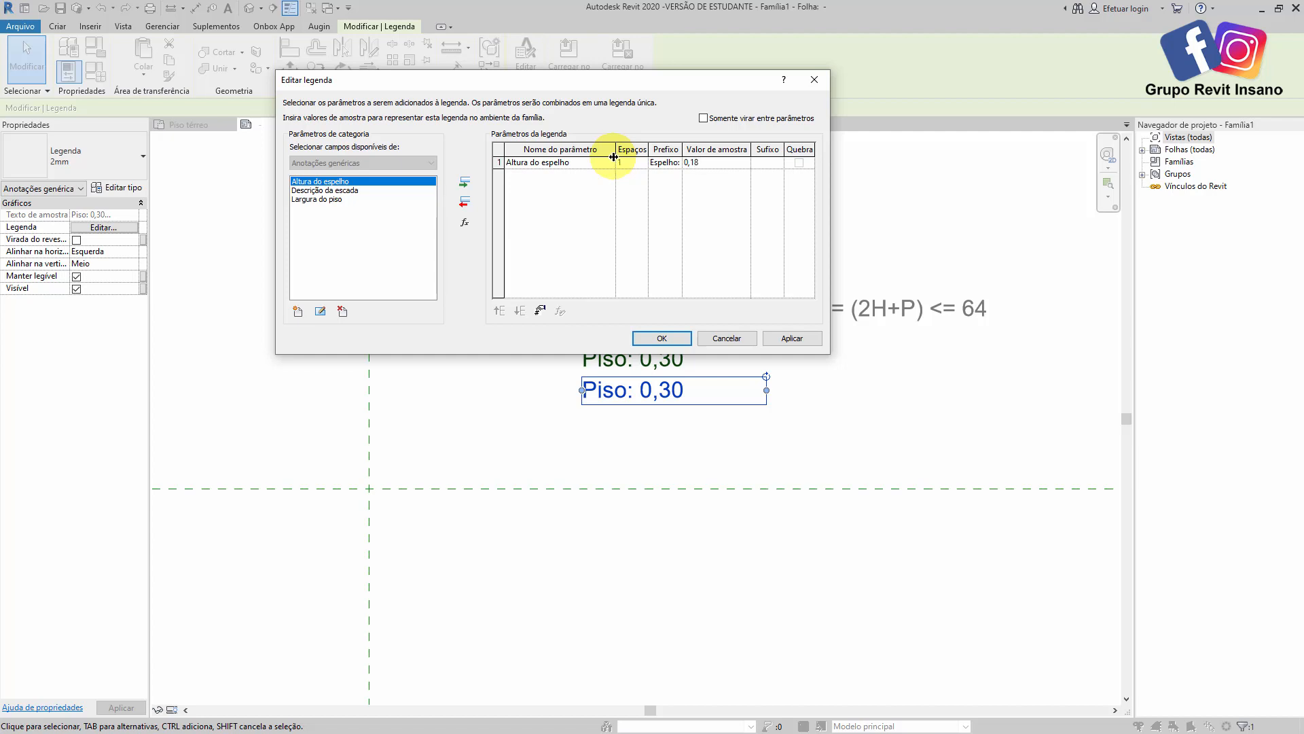
left_click(672, 338)
left_click(640, 572)
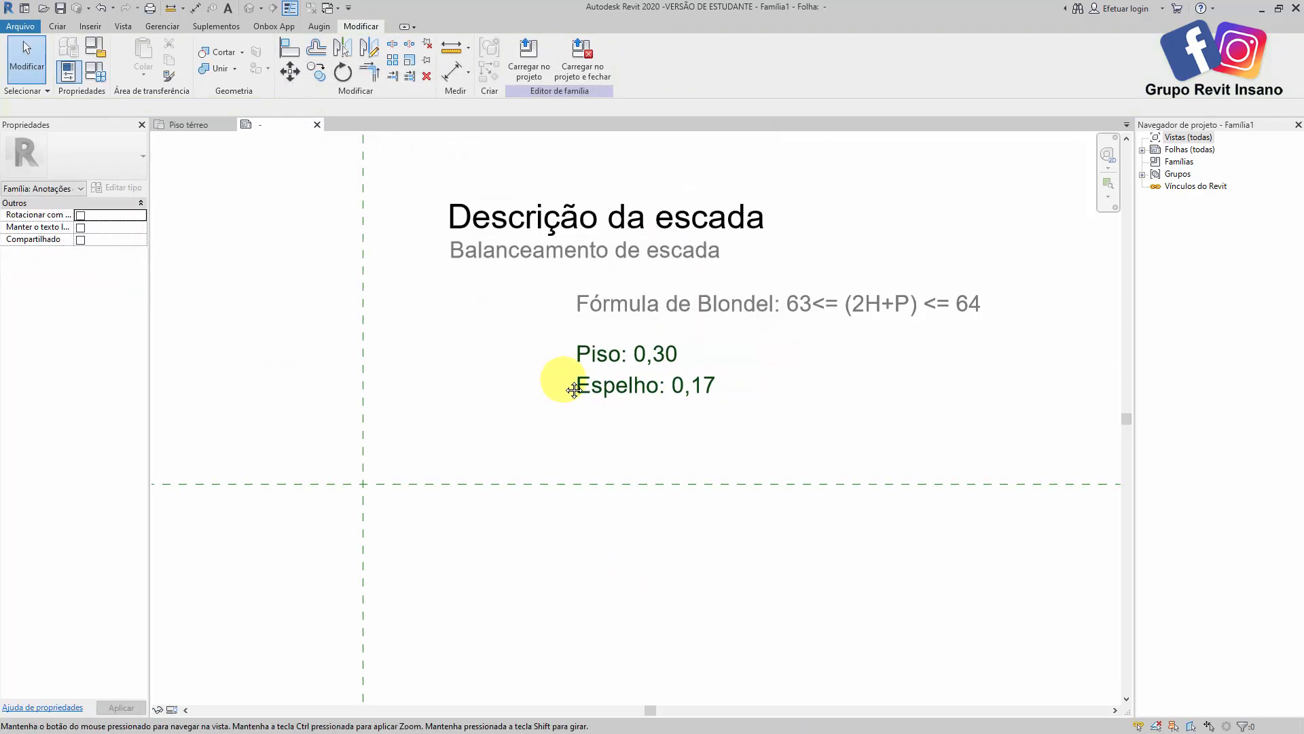
- Copy the Espelho label below the original, leaving a small gap between them
middle_click_drag(702, 471, 654, 384)
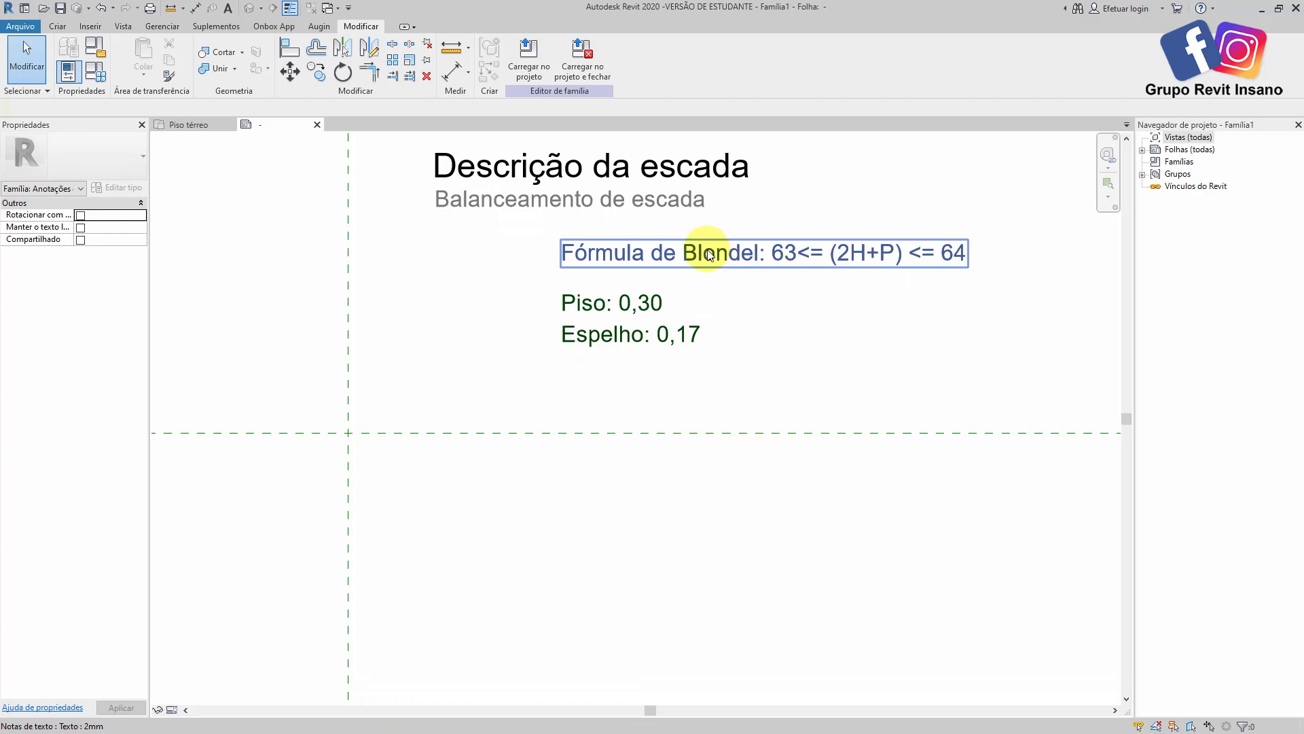
middle_click_drag(621, 349, 620, 313)
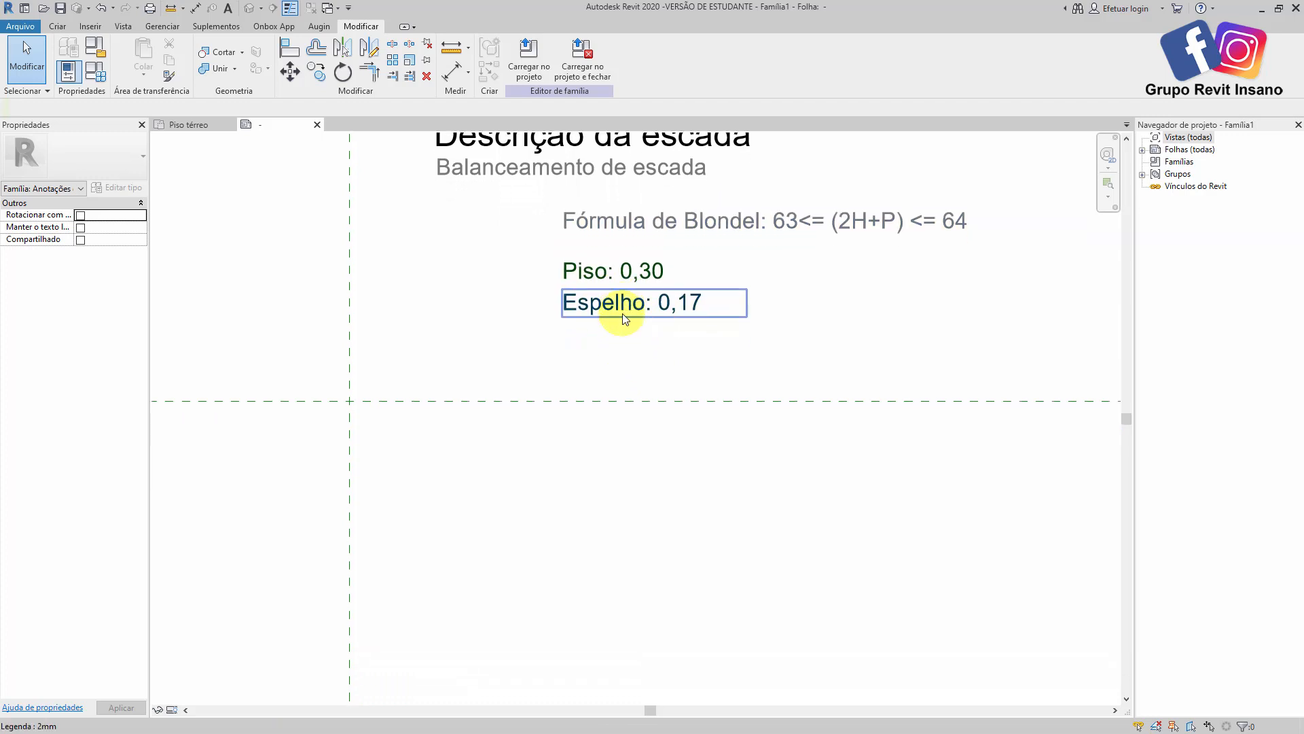
left_click(620, 311)
left_click_drag(583, 295, 585, 344, "ctrl")
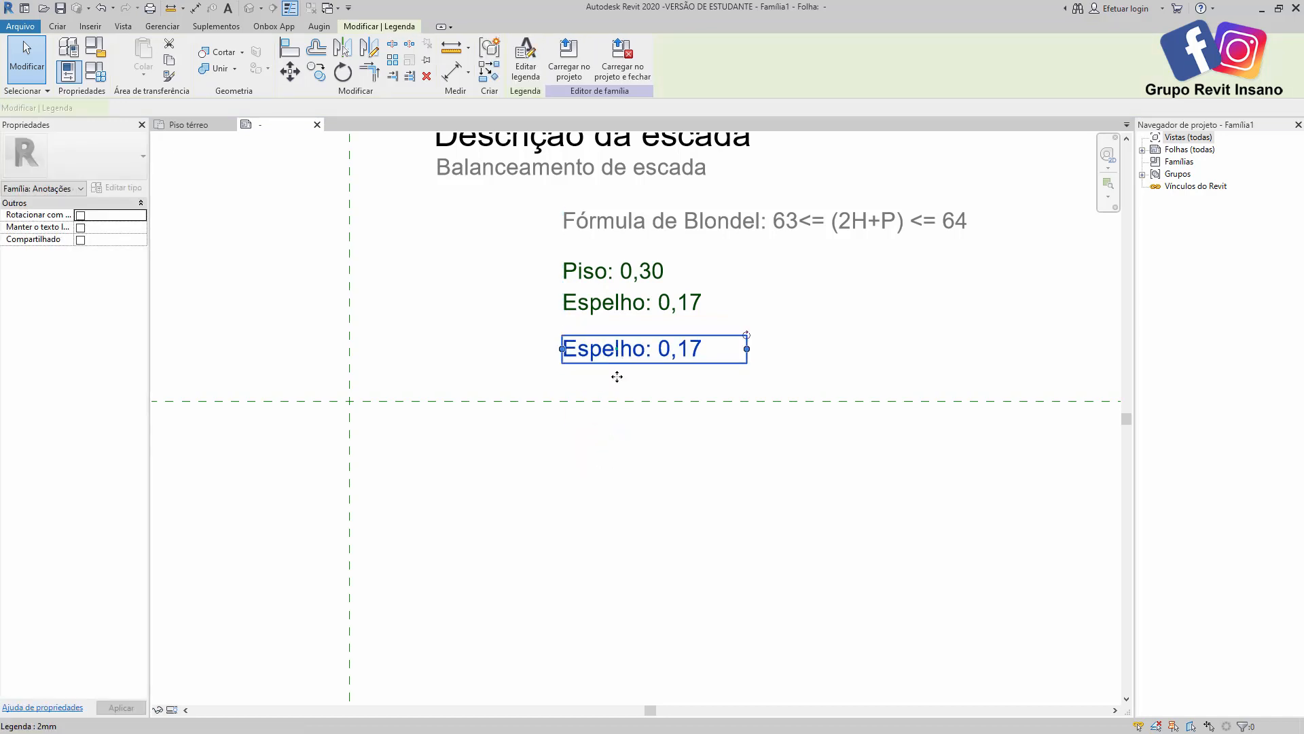
middle_click_drag(614, 450, 595, 438)
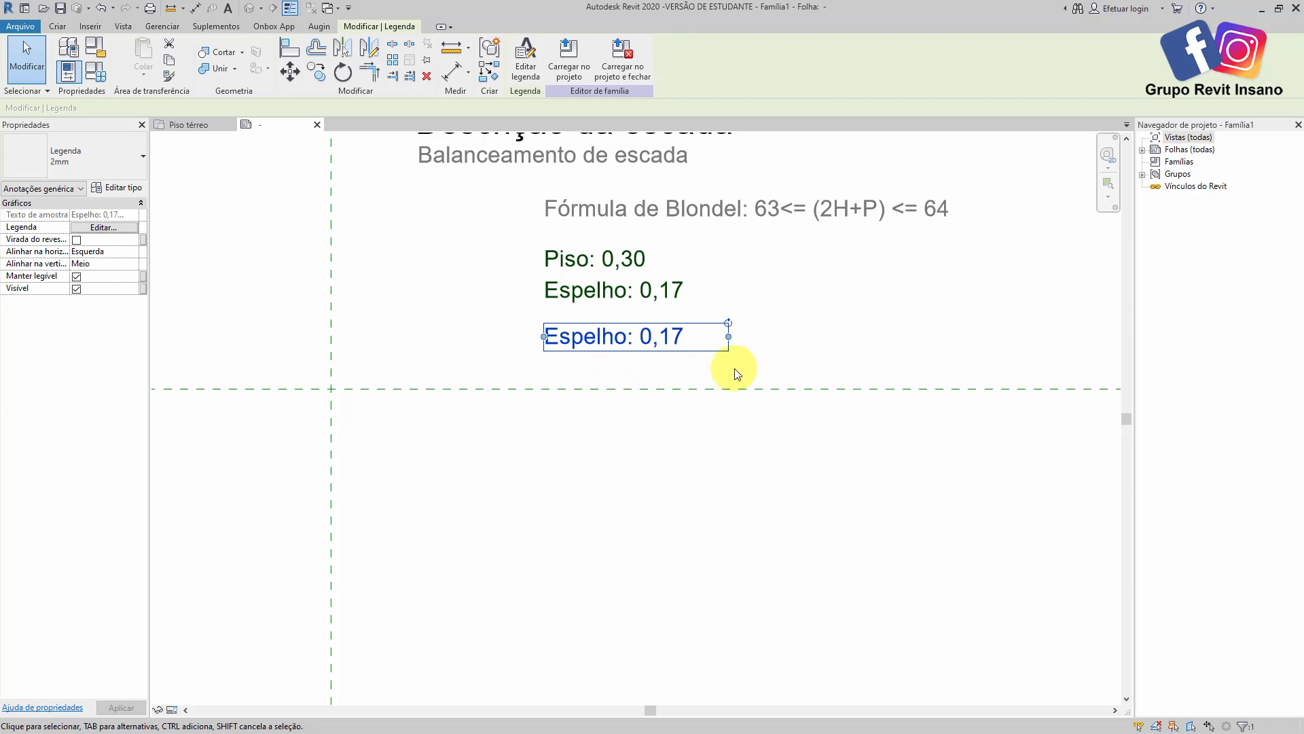
mouse_move(583, 325)
left_mouse_down()
mouse_move(582, 302)
mouse_move(585, 317)
left_mouse_up()
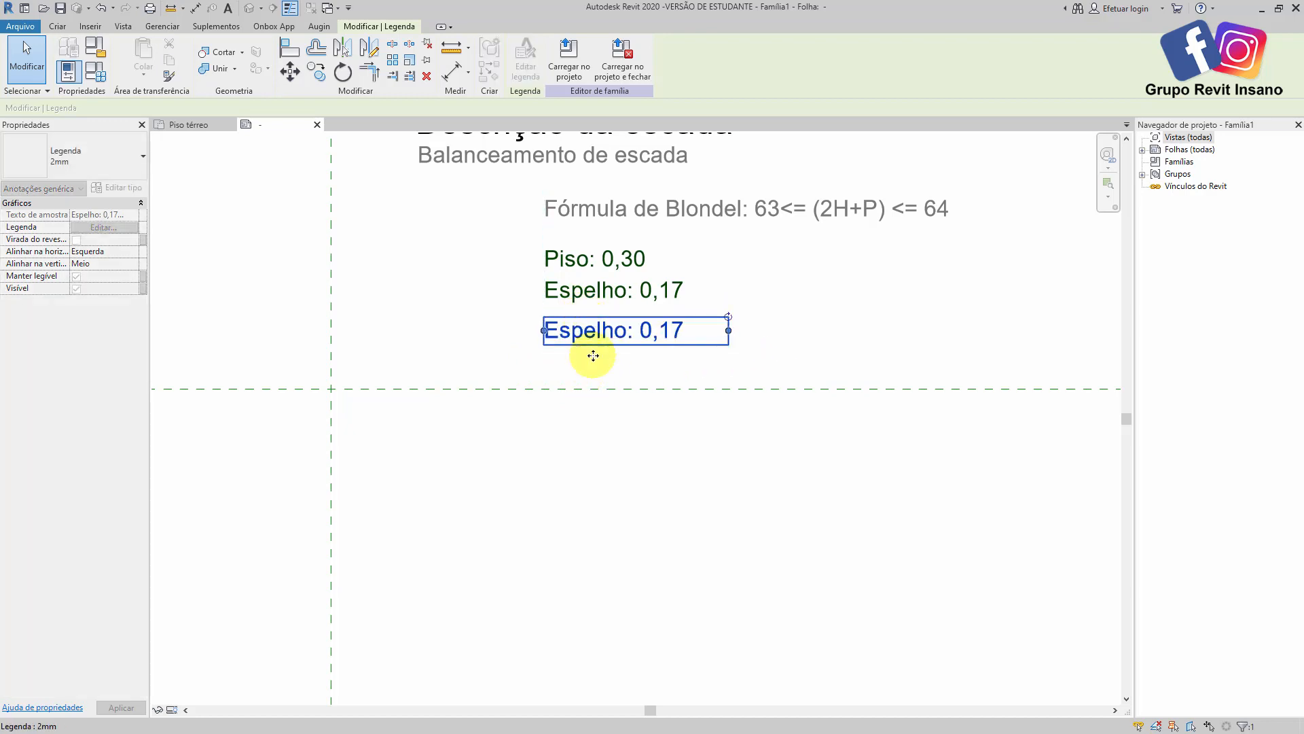
left_click(601, 449)
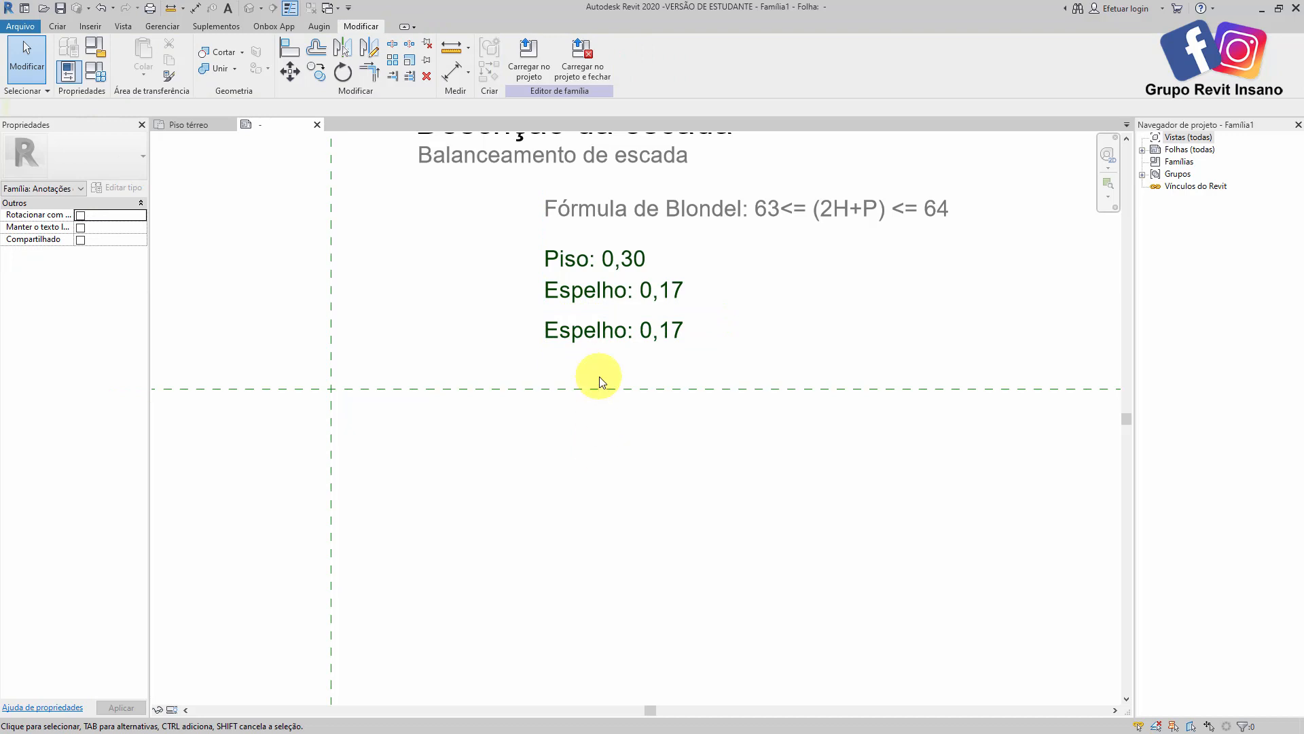
- Add the Largura do piso parameter to the lowest Espelho label and shift that label slightly down
left_click(597, 330)
left_click(103, 227)
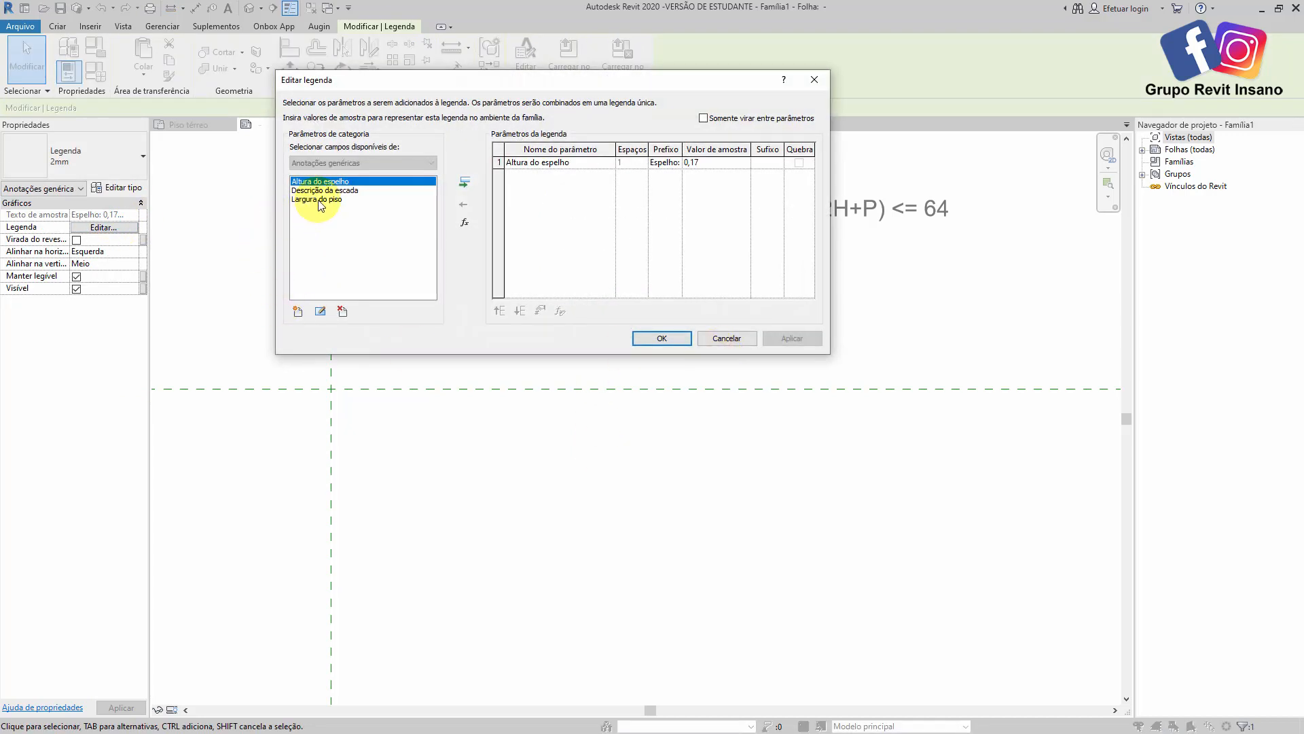
left_click(402, 200)
left_click(455, 183)
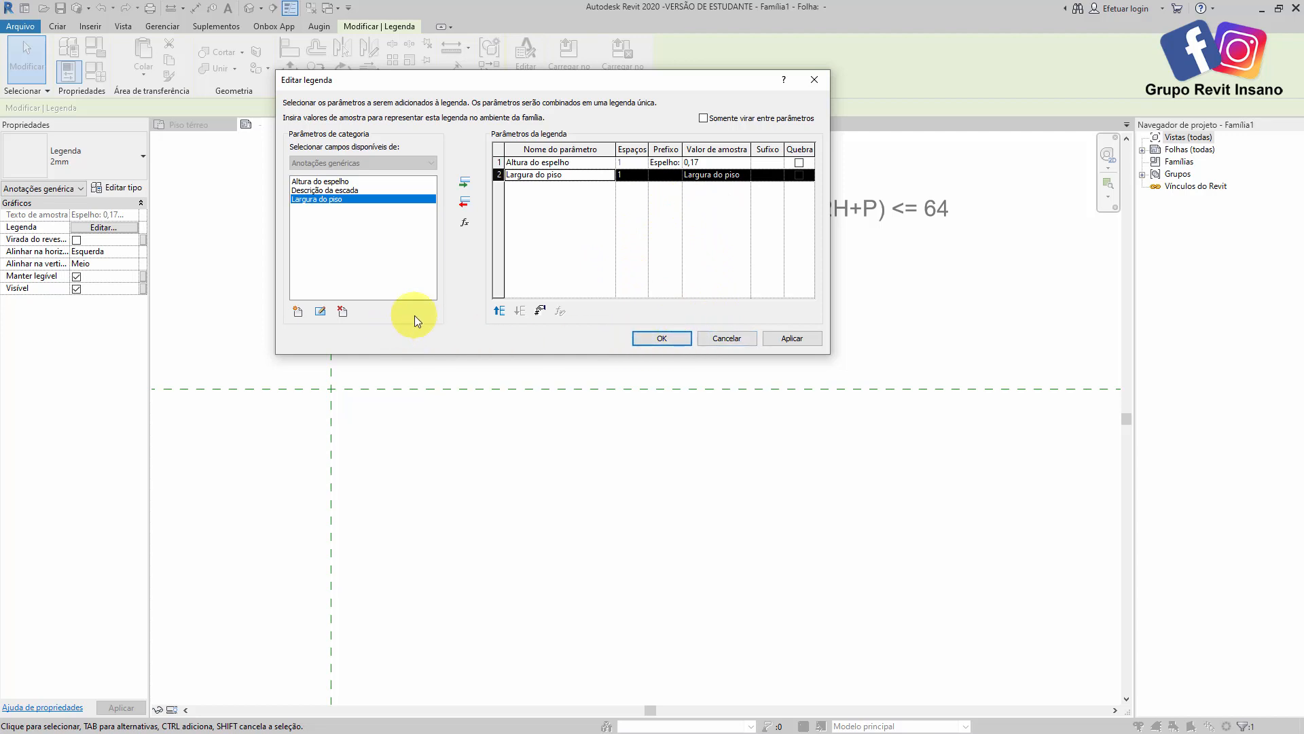
left_click(660, 343)
left_click_drag(605, 344, 614, 370)
left_click(611, 447)
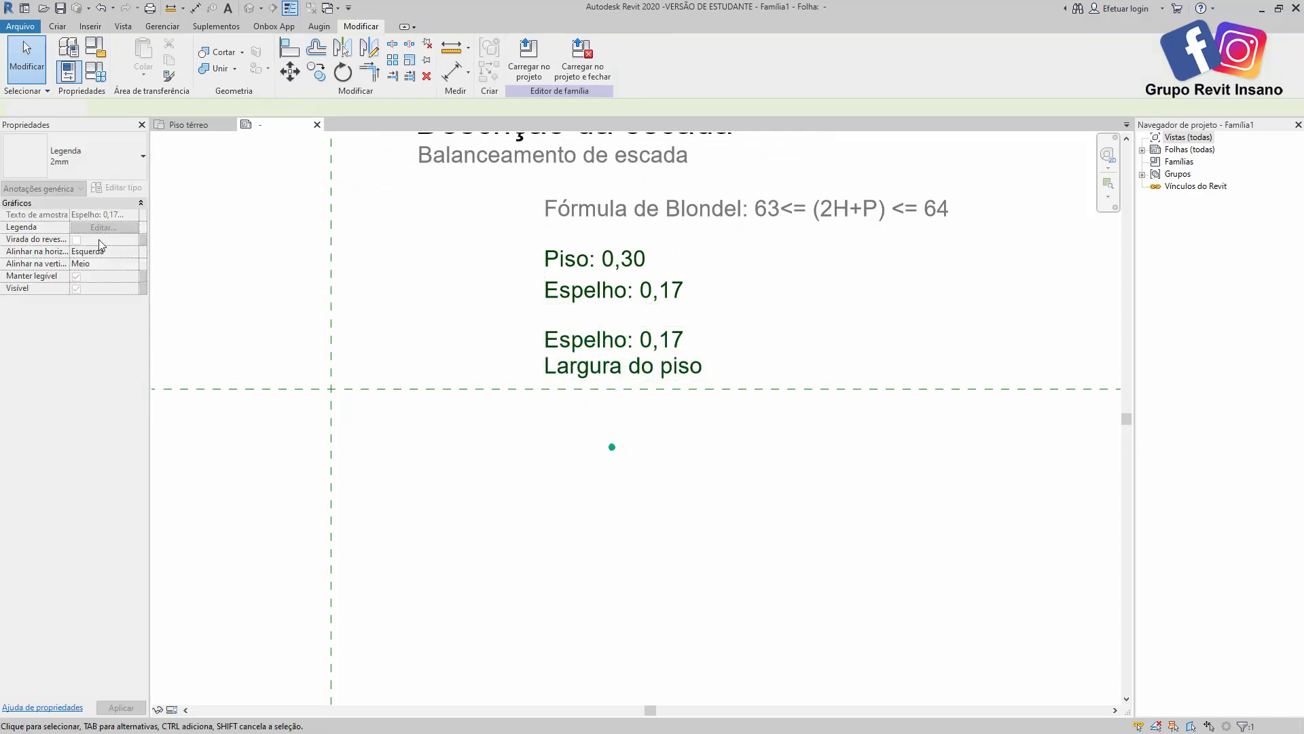
- Create an instance family parameter named B of type Linear, grouped under Dados
left_click(102, 76)
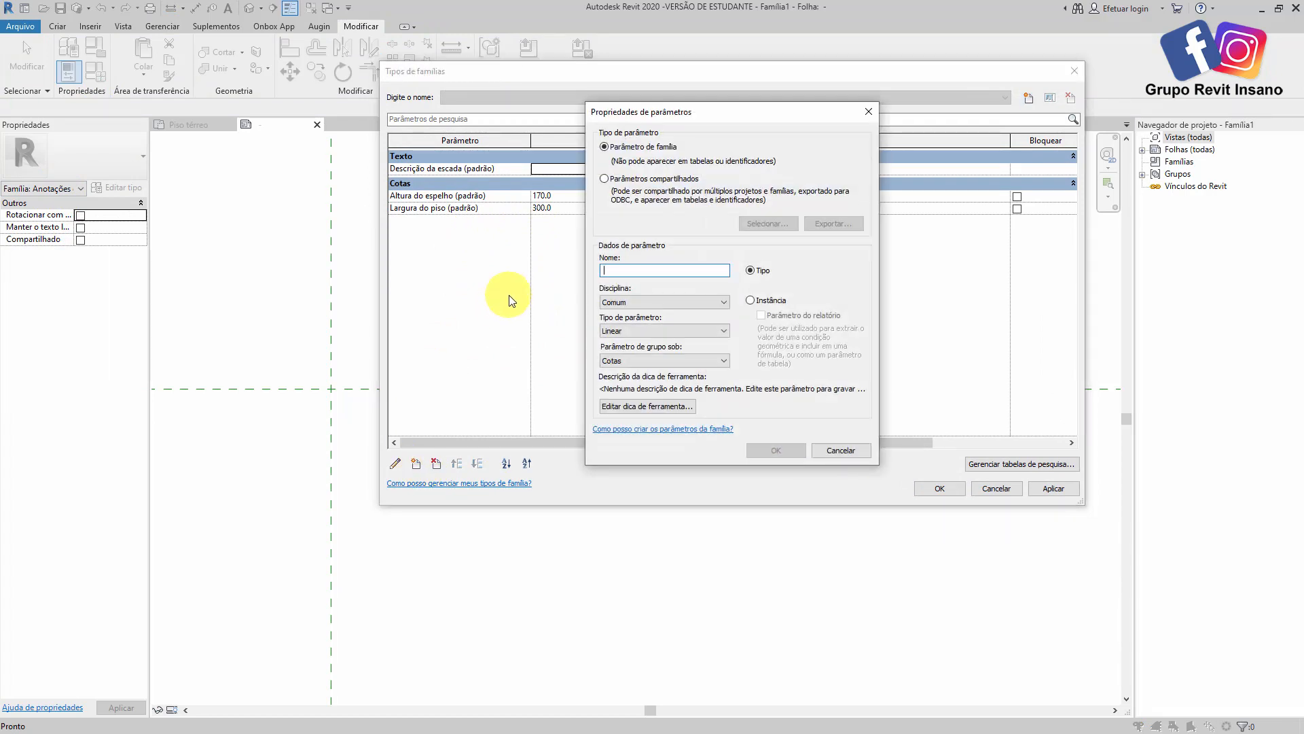
type("B")
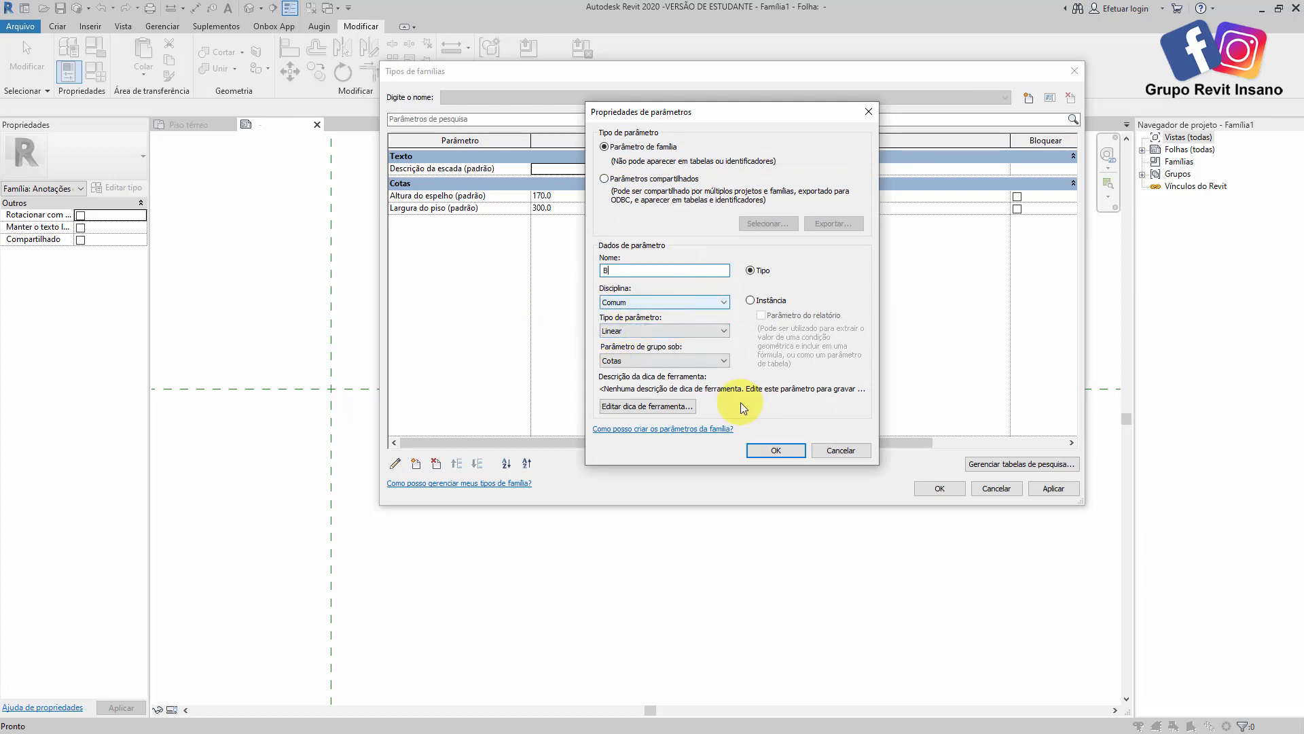
left_click(751, 300)
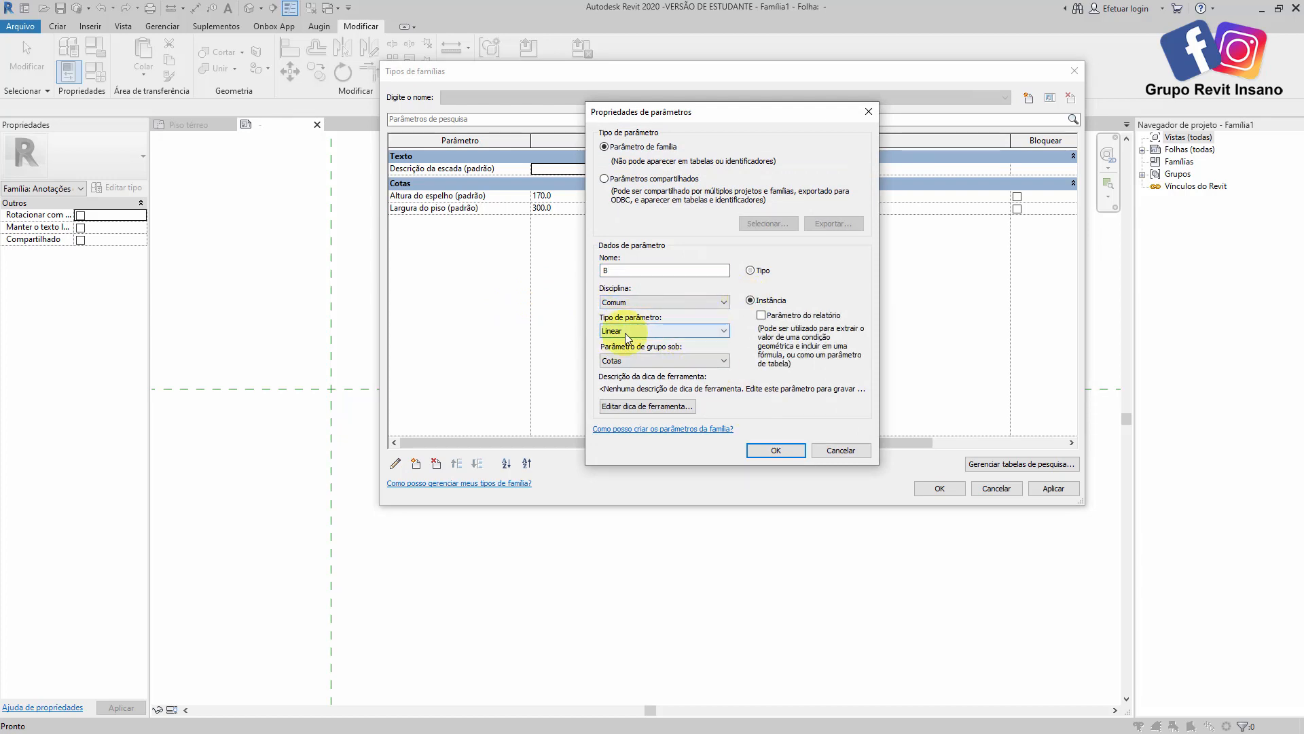
left_click(612, 361)
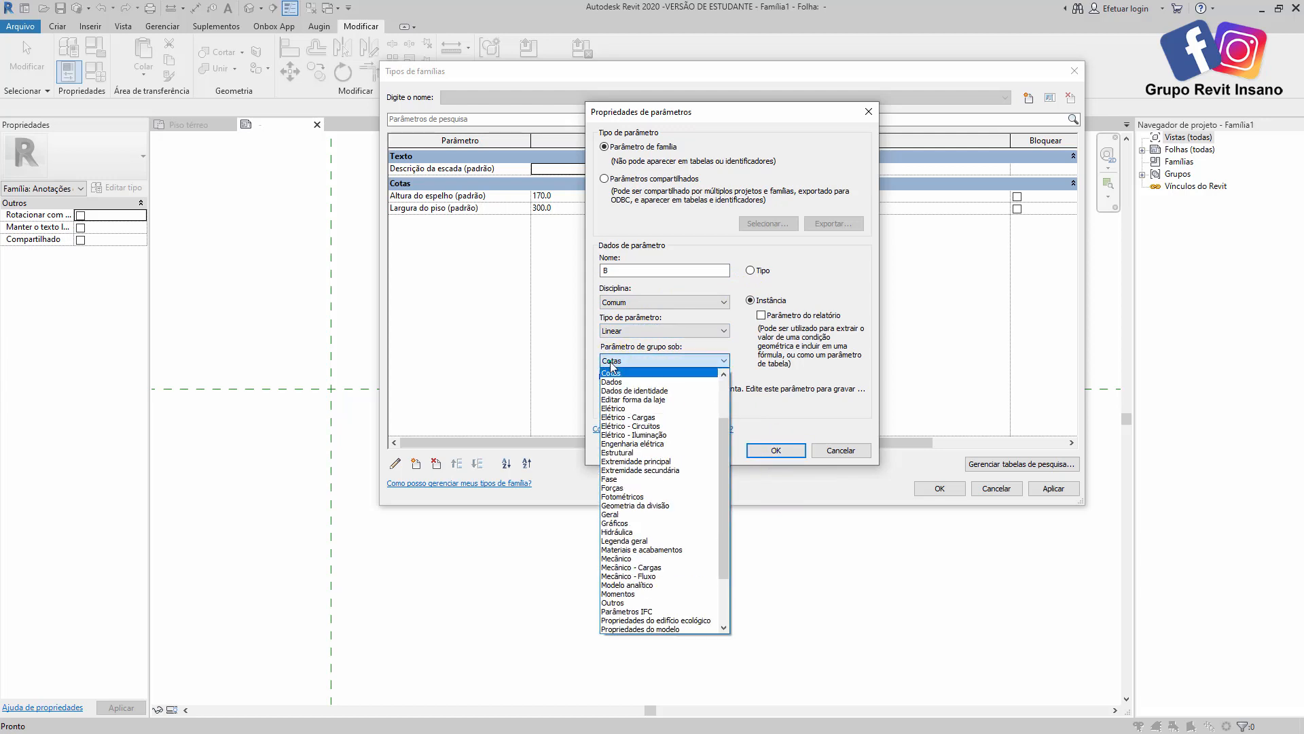
left_click(615, 378)
left_click(776, 450)
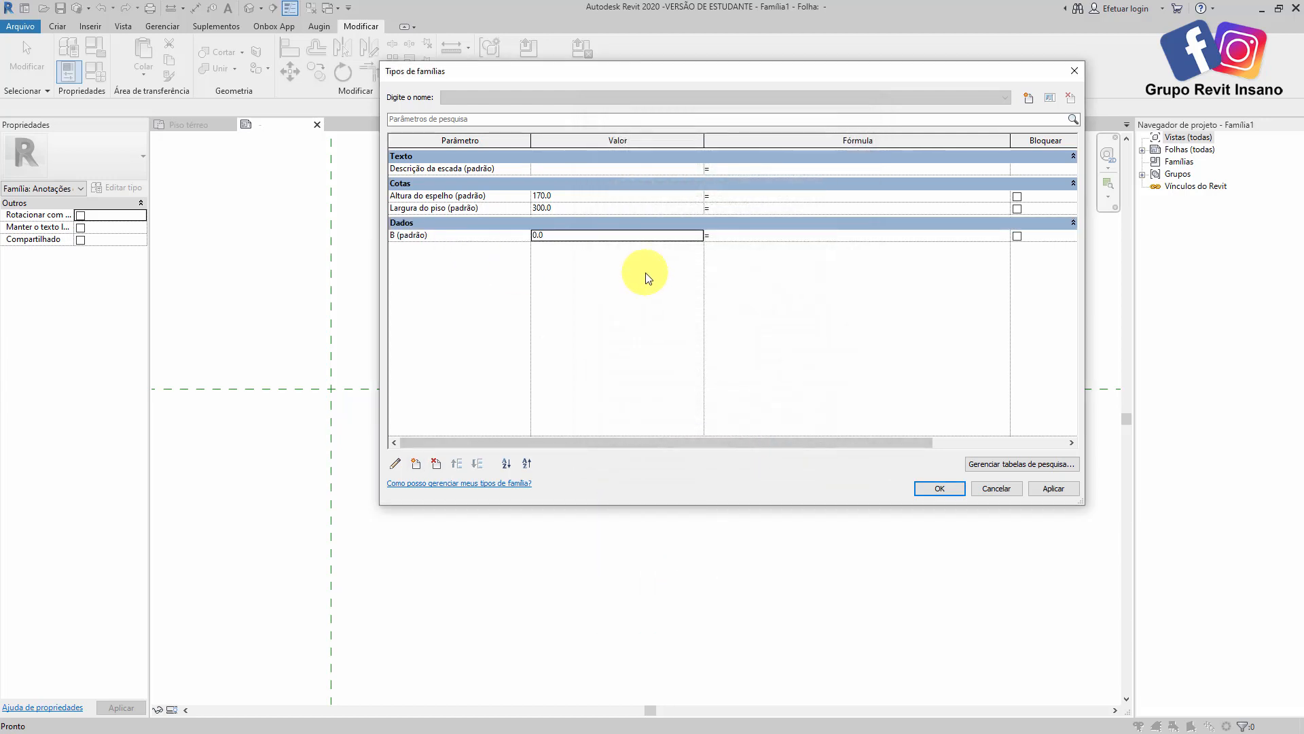
- Set parameter B's formula to 2 * Altura do espelho + Largura do piso
left_click(760, 236)
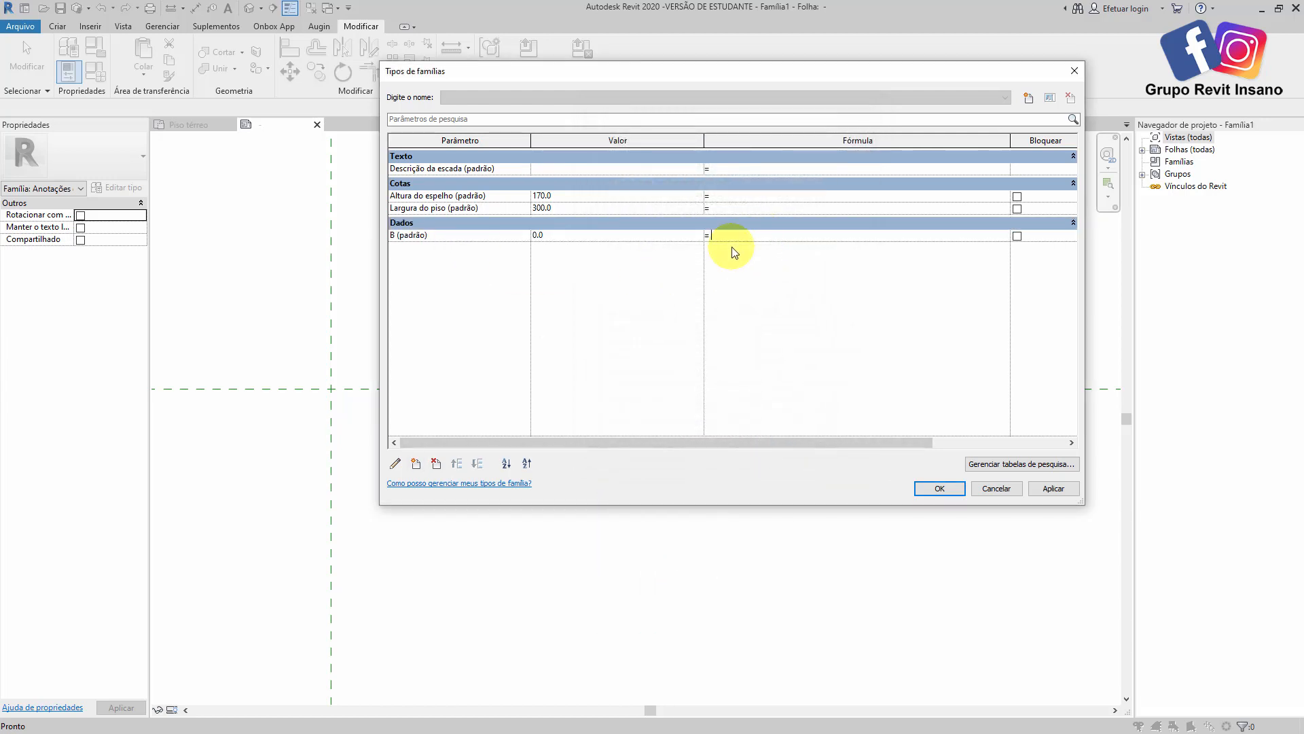
left_click(433, 208)
left_click(454, 196)
left_click_drag(454, 196, 384, 201)
key("ctrl+c")
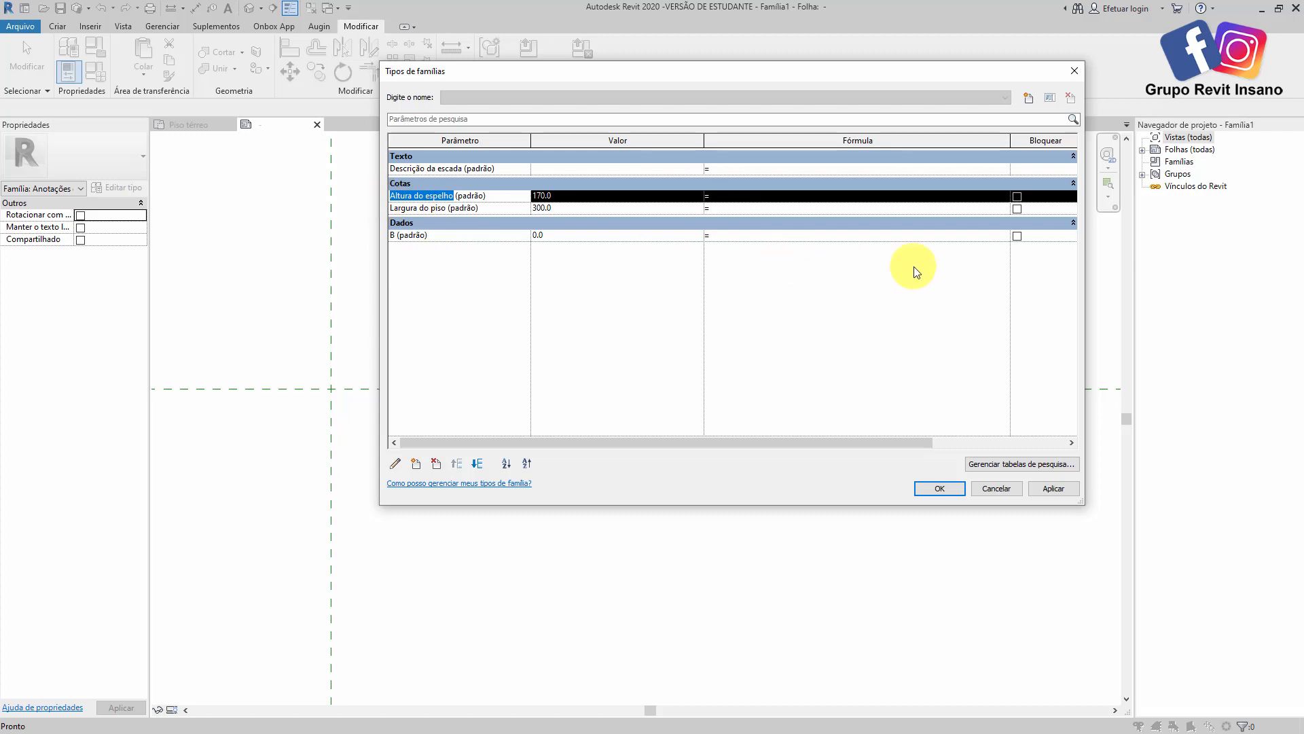
left_click(819, 236)
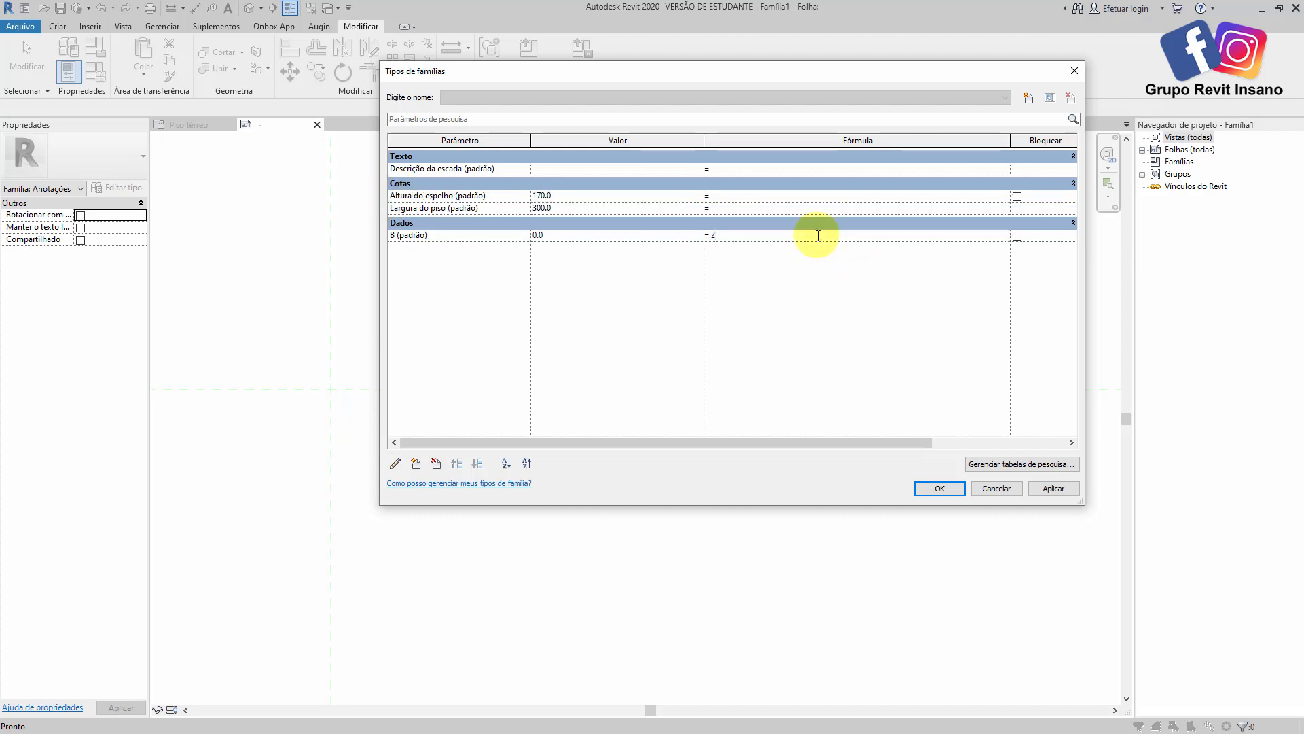
key("ctrl+v")
key("Tab")
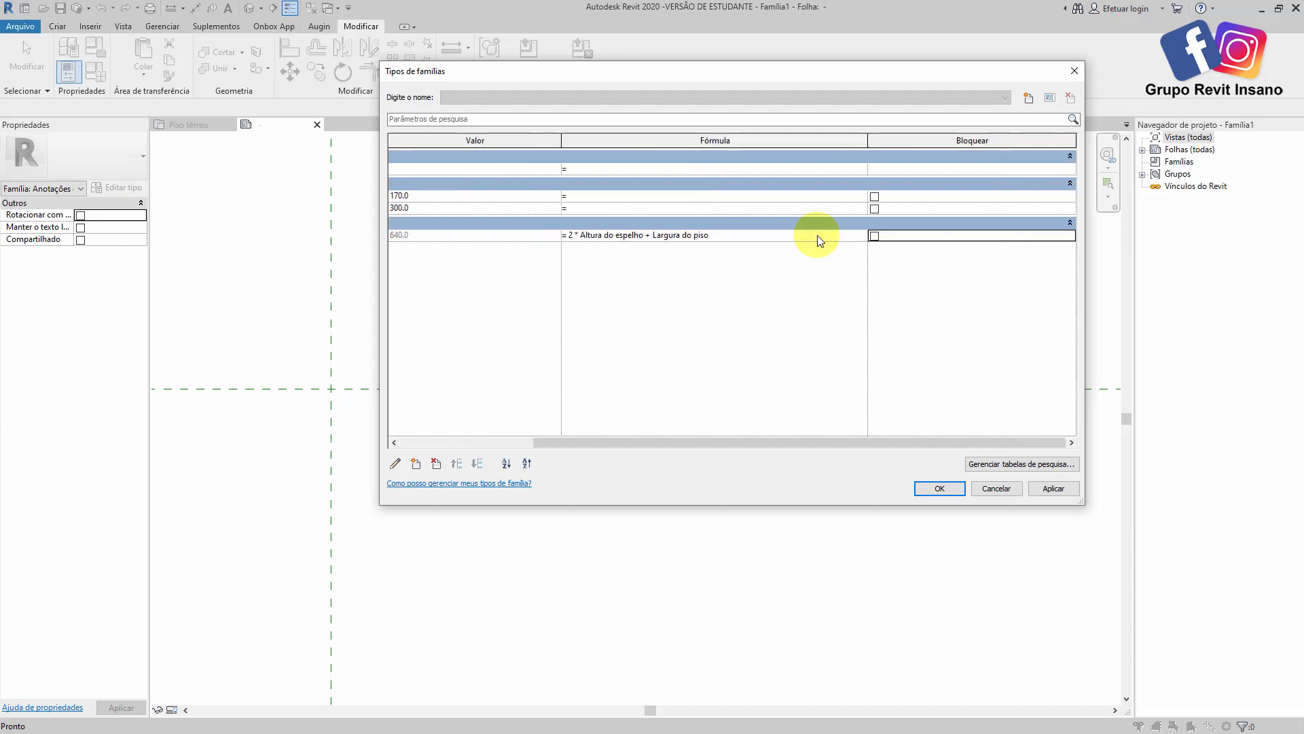
left_click_drag(633, 442, 385, 311)
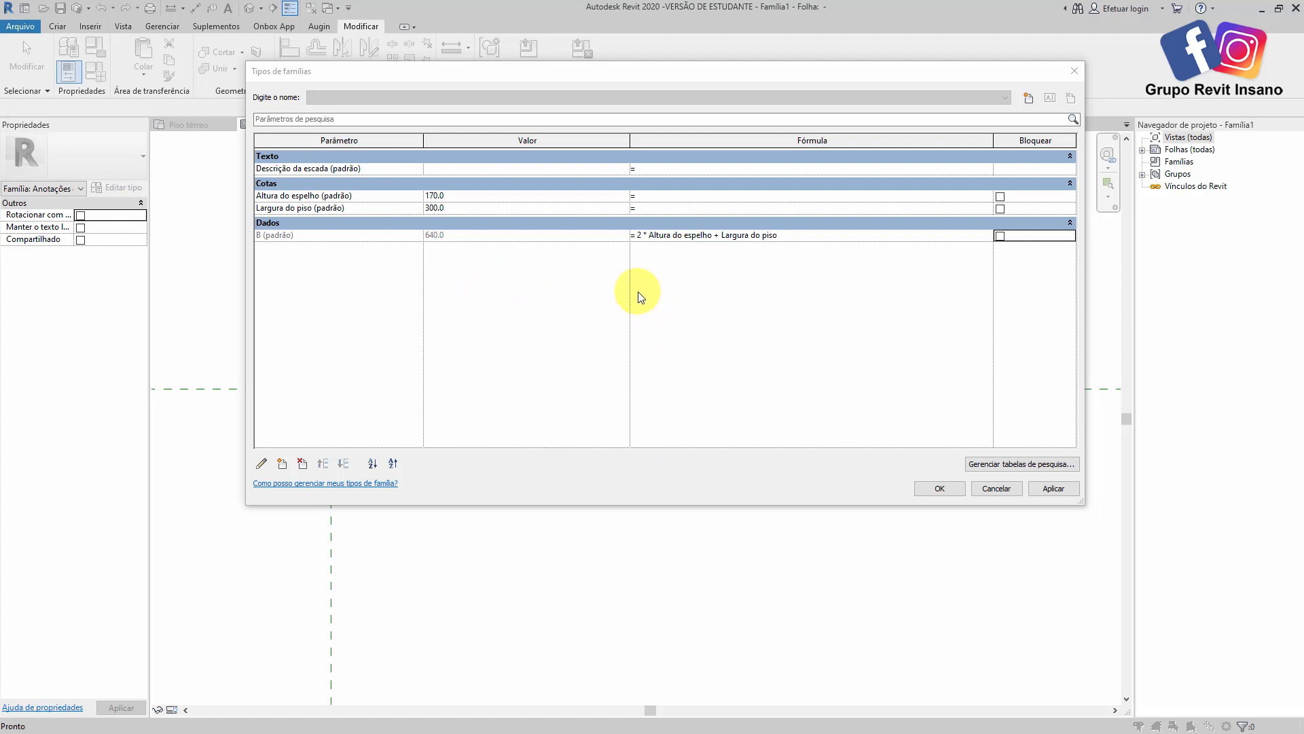
left_click(940, 489)
- In the lowest label, set the Altura do espelho prefix to "63 <= 2x" and its suffix to "+"
left_click(580, 357)
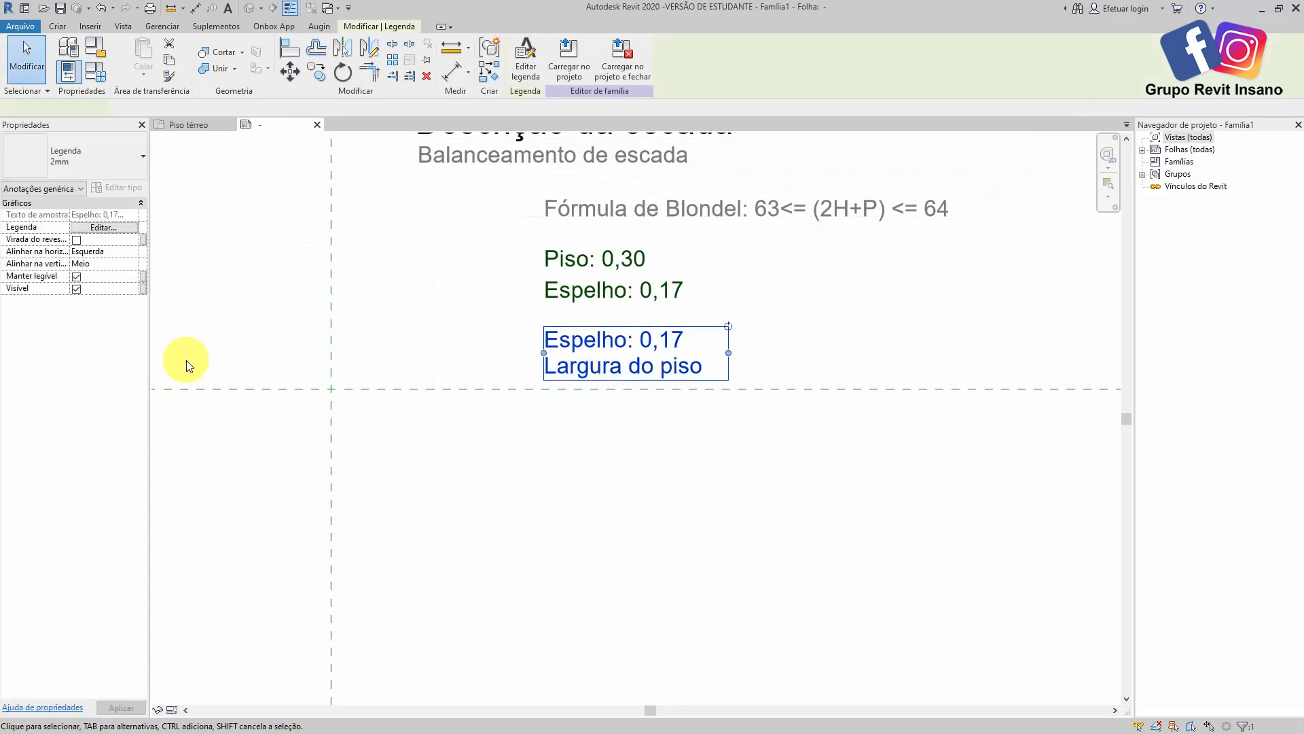
left_click(103, 227)
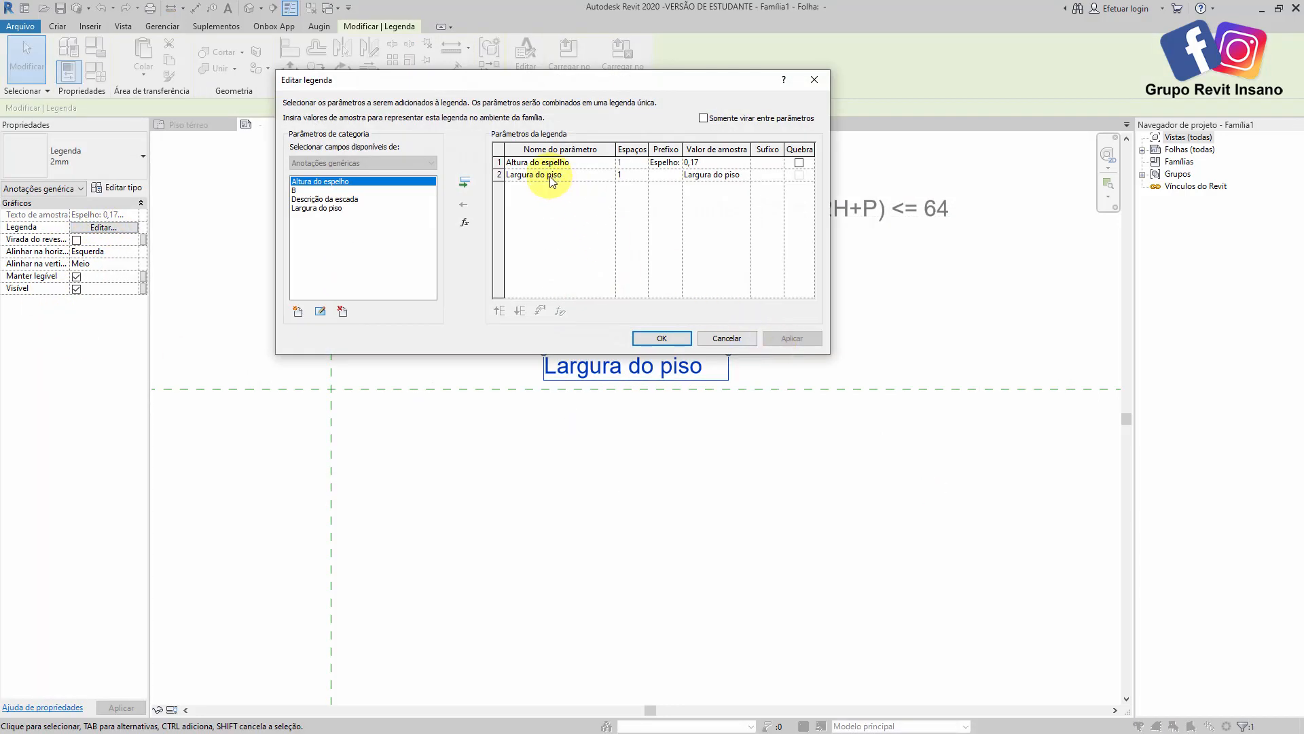
left_click(663, 165)
left_click(652, 163)
left_click_drag(652, 163, 678, 164)
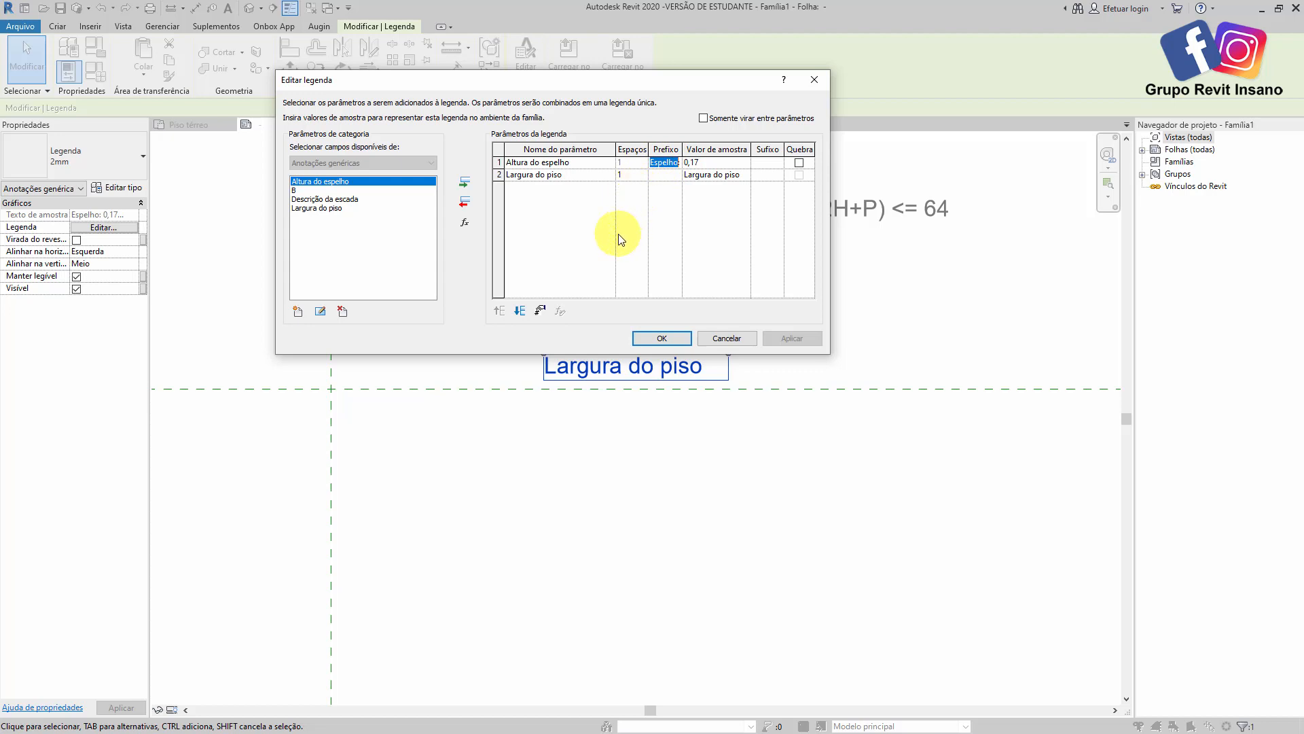
key("Delete")
type("X")
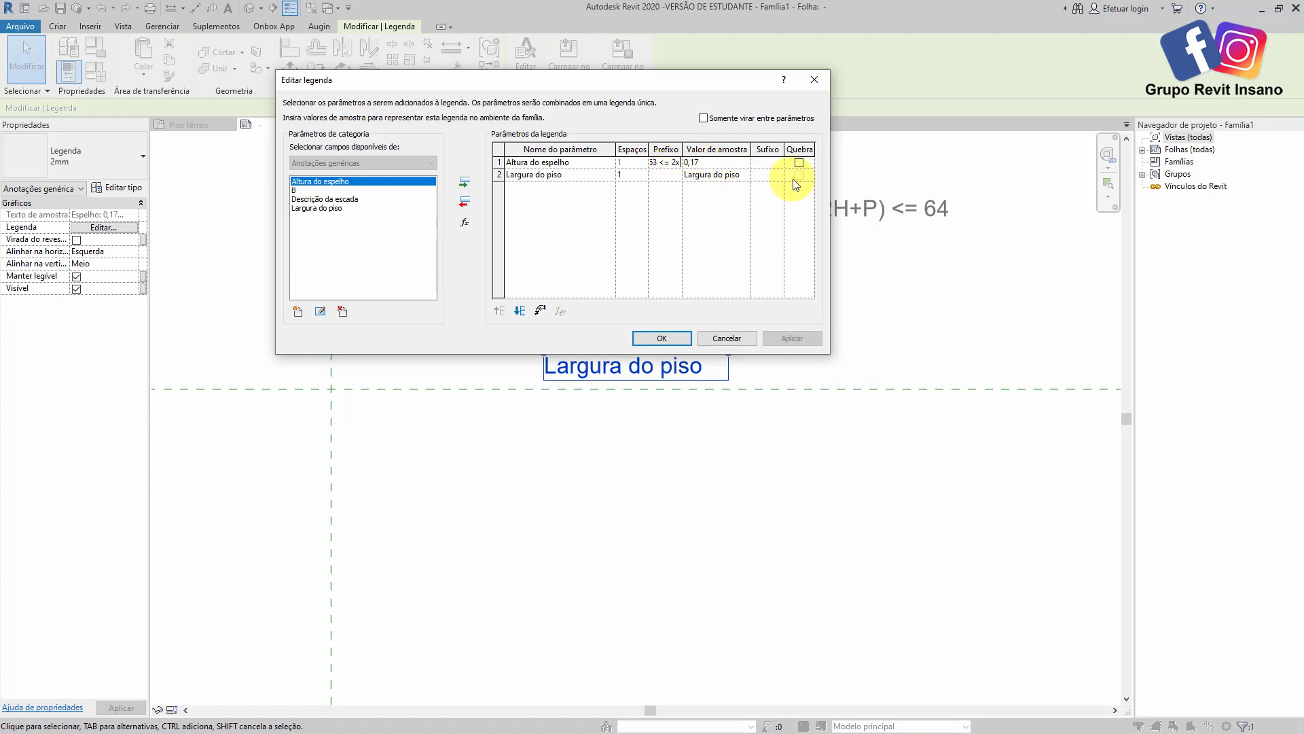
left_click(764, 162)
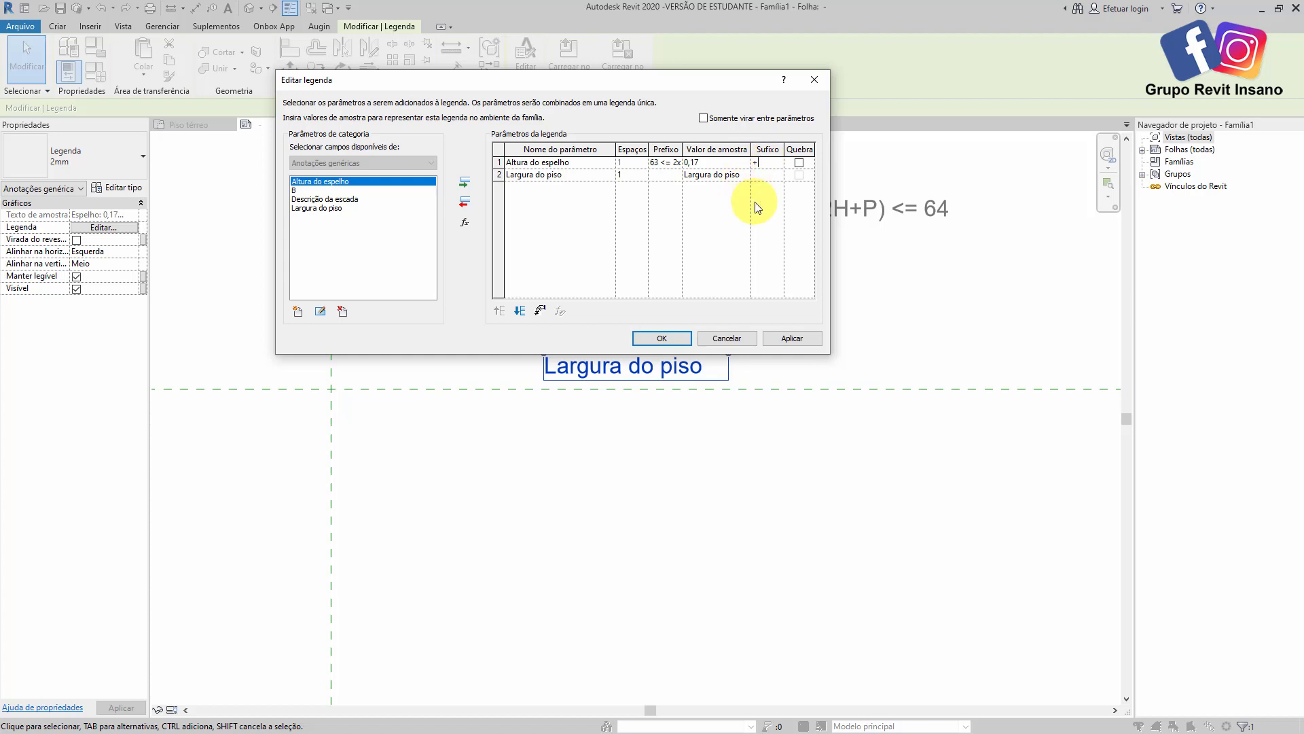
- Set the Largura do piso sample value to 0,30 and enclose the sum in brackets: prefix "63 <= (2x", suffix ")"
left_click(729, 174)
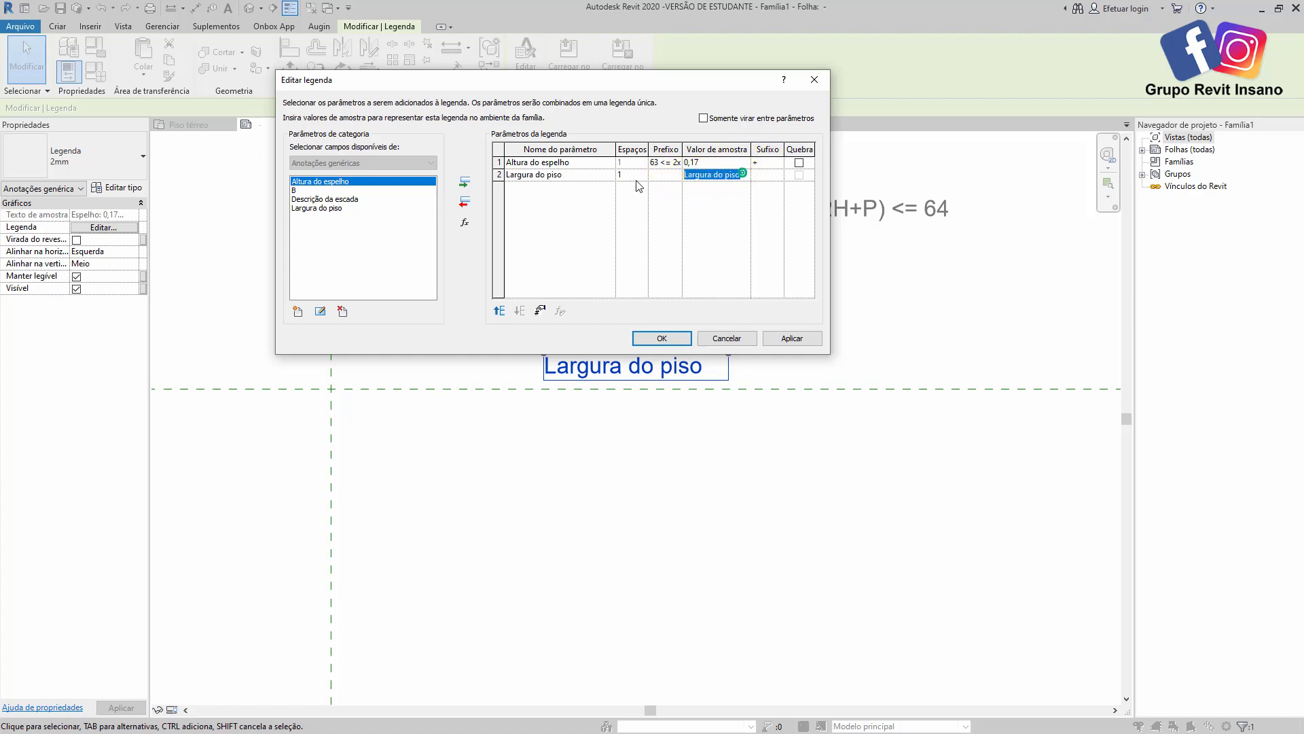
type("0,30")
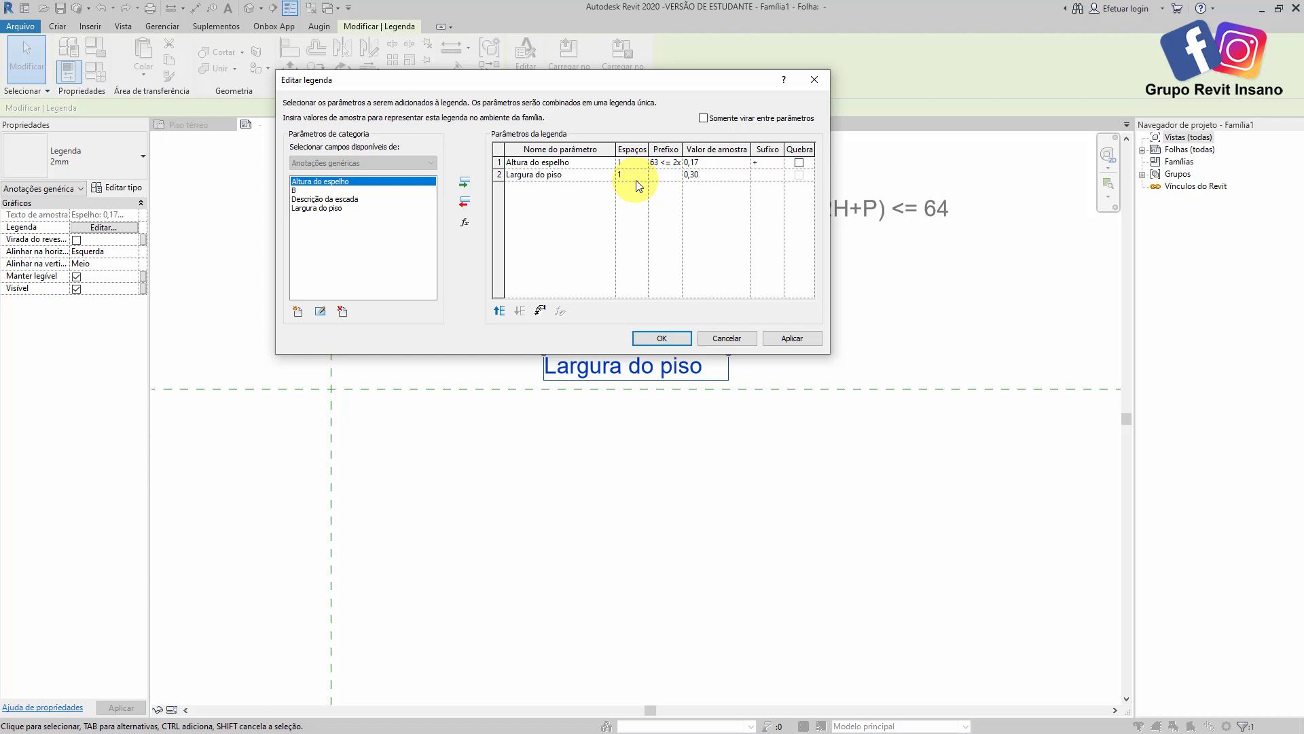
left_click(677, 163)
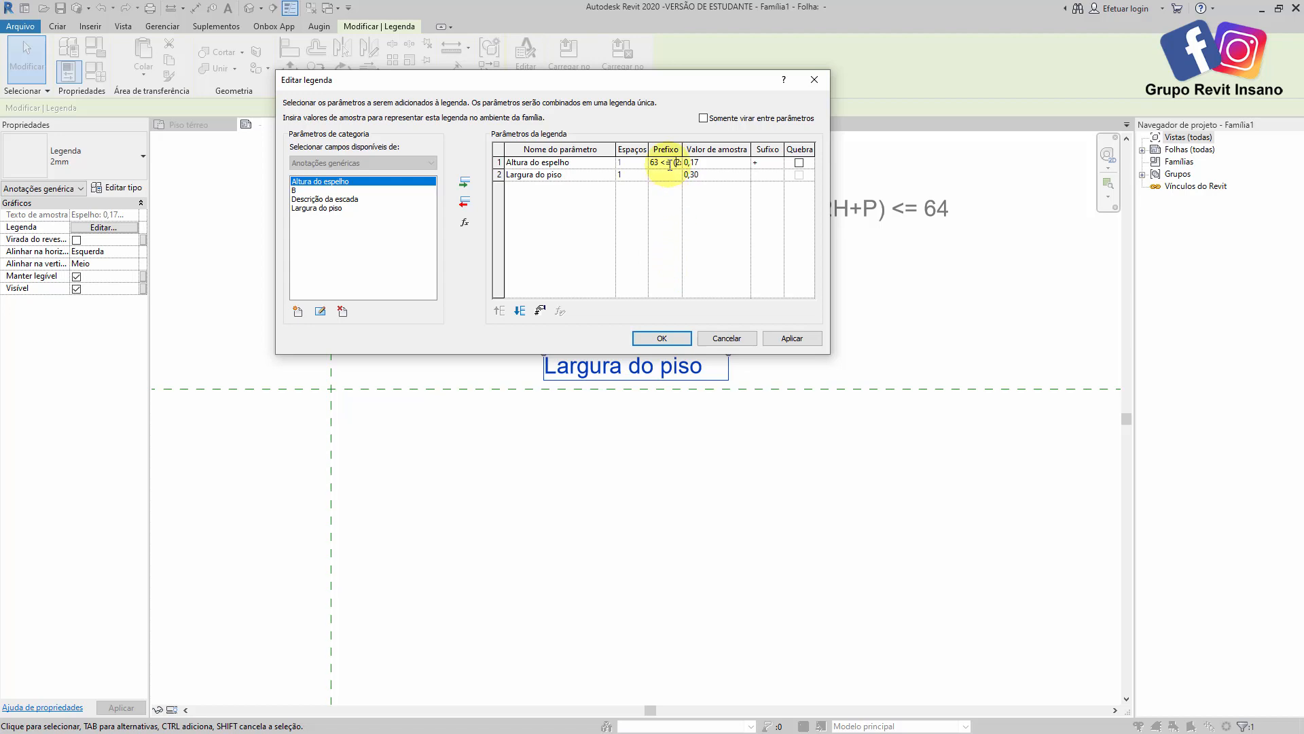
left_click(763, 172)
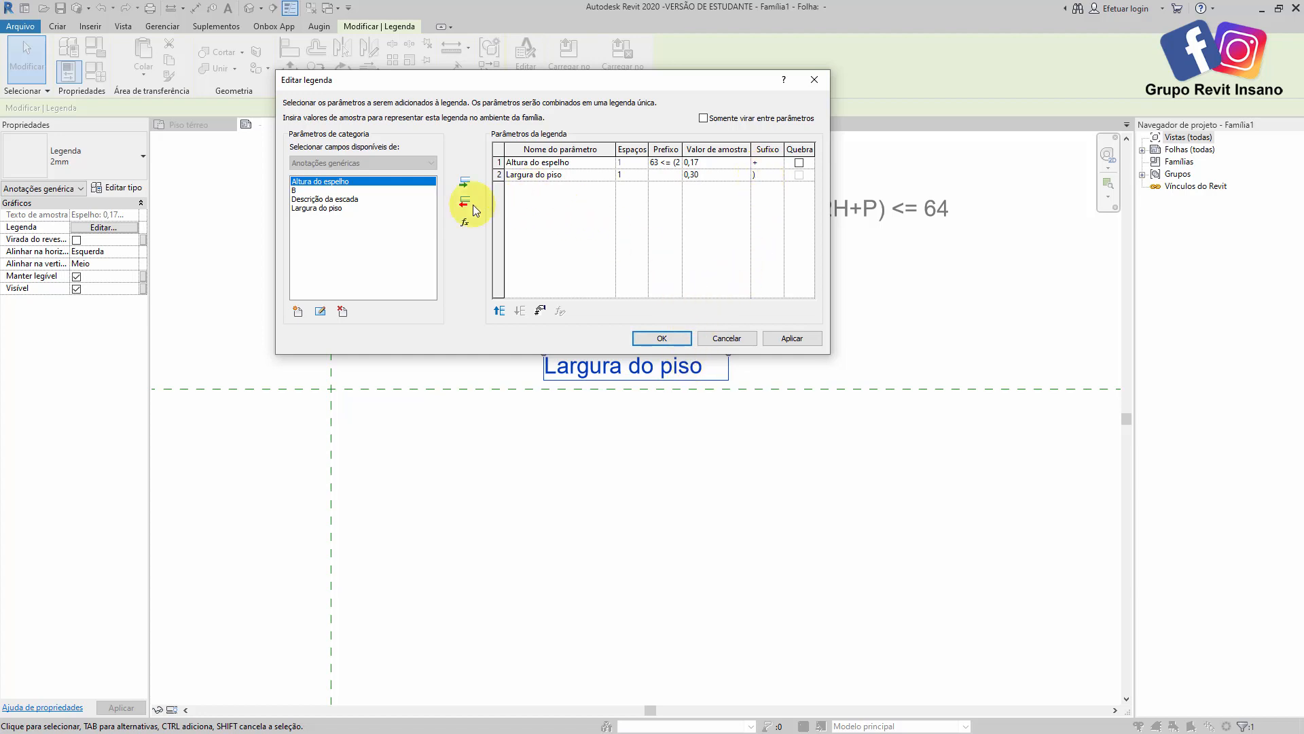
- Add parameter B to the lowest label, with suffix ") =" on Largura do piso and "<= 64" on B
left_click(299, 191)
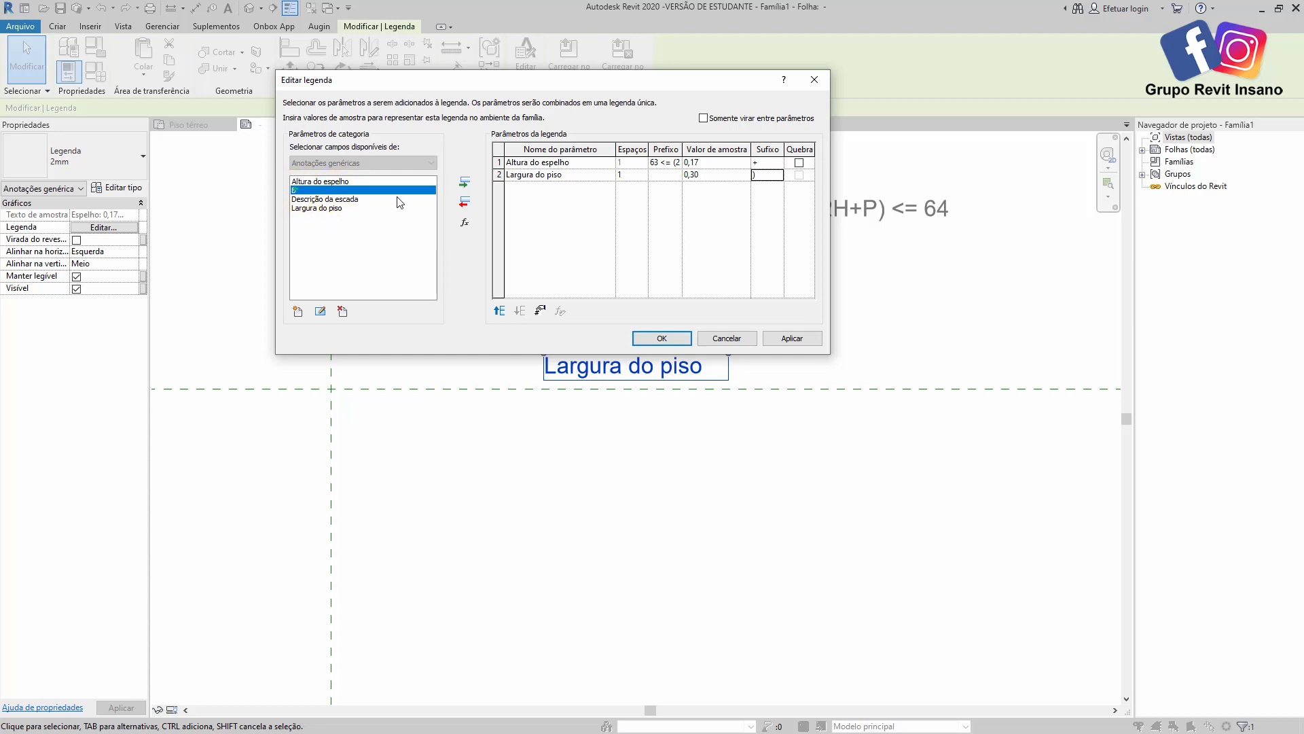
left_click(465, 183)
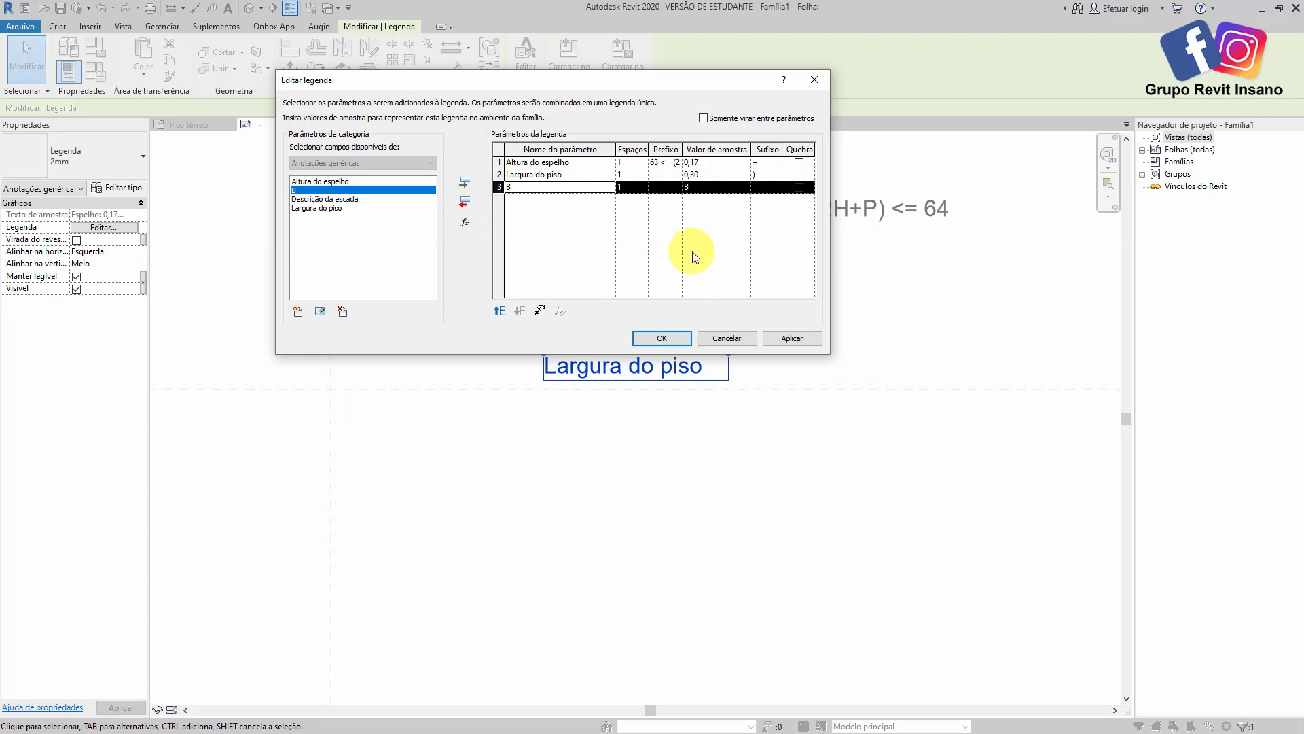
left_click(769, 174)
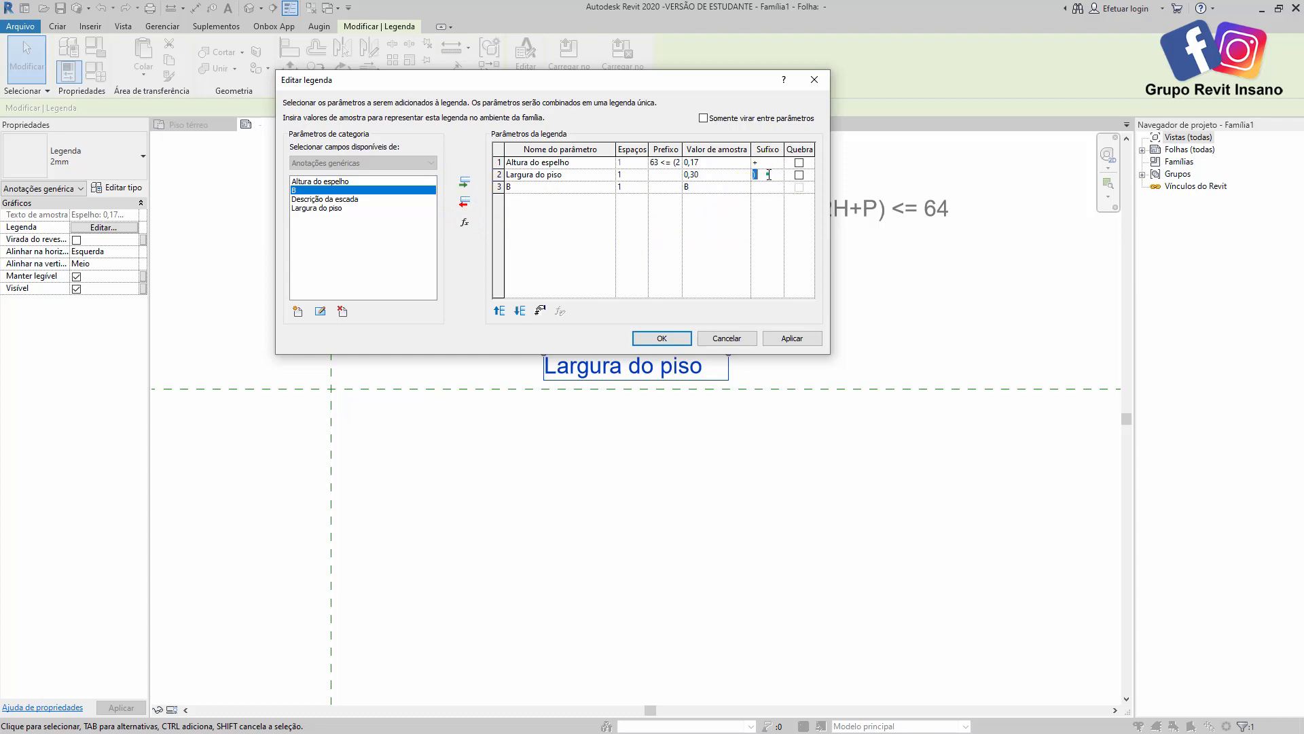
left_click(771, 175)
left_click(764, 186)
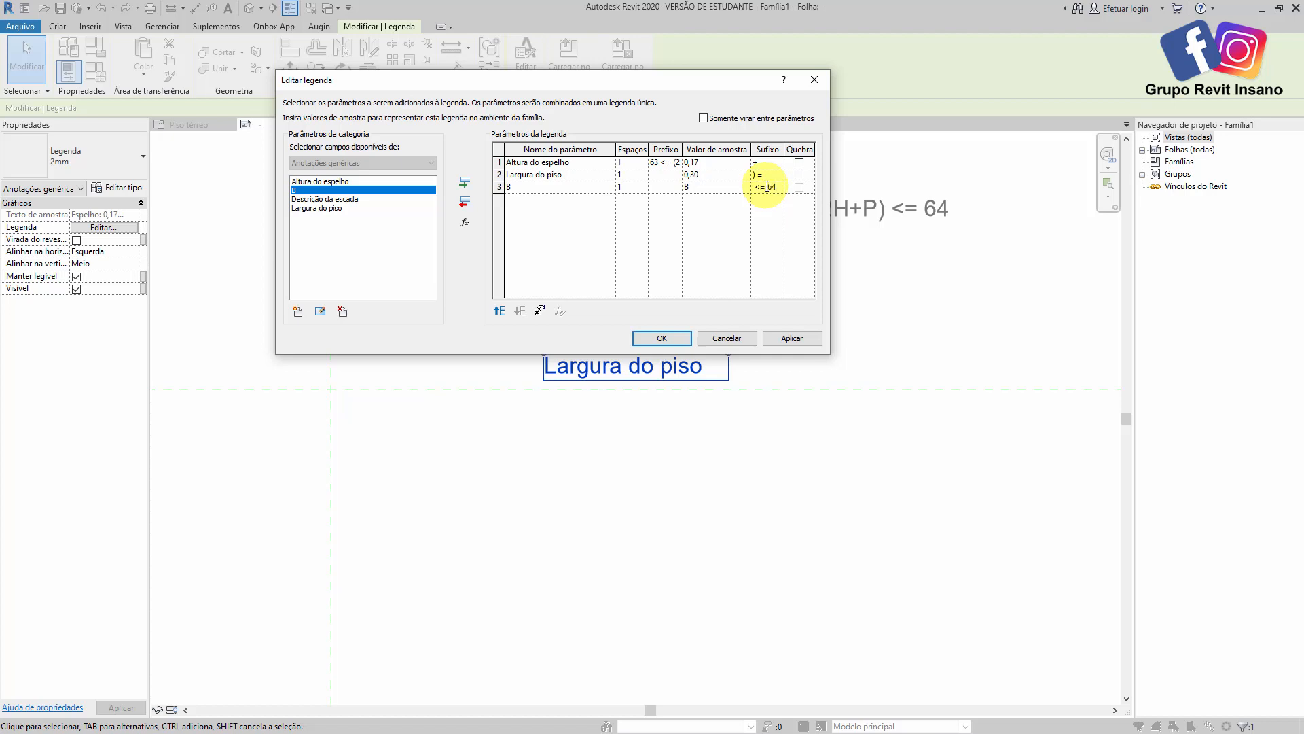
left_click(662, 337)
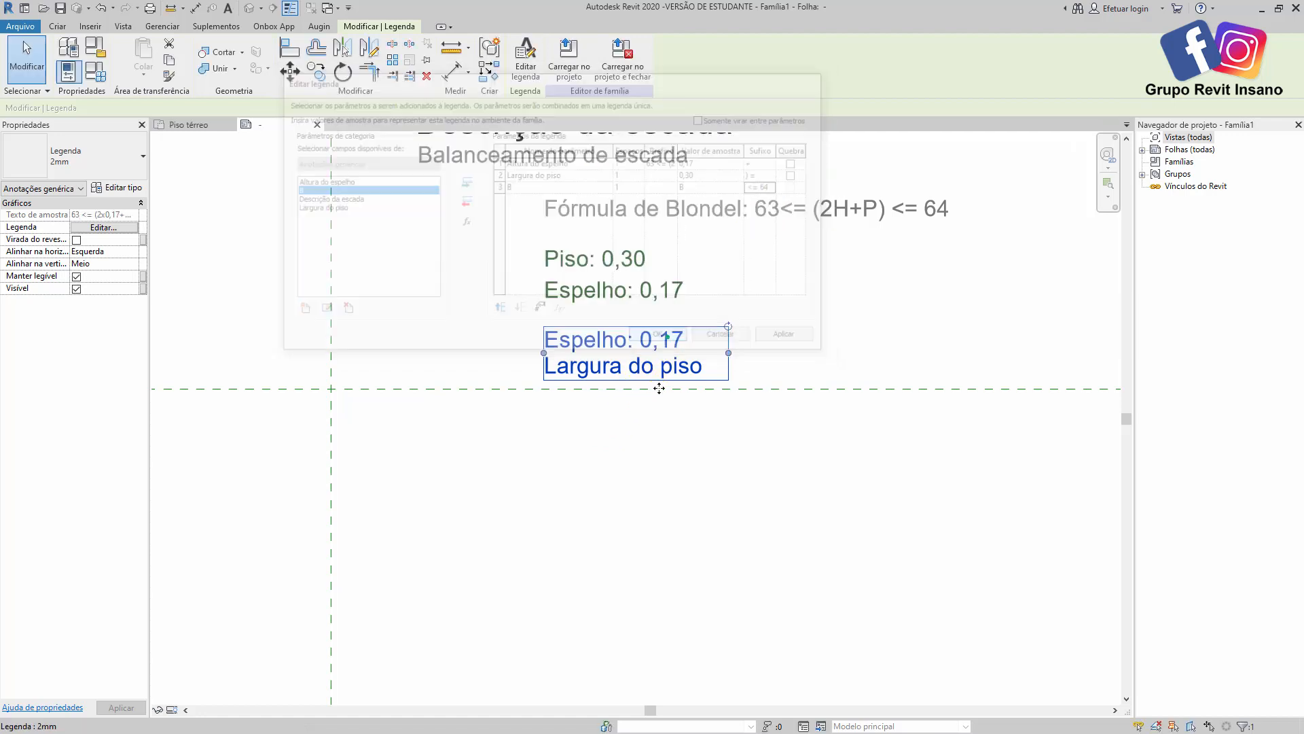
- Widen the Blondel calculation label so its whole expression fits on a single line
left_click_drag(728, 352, 938, 353)
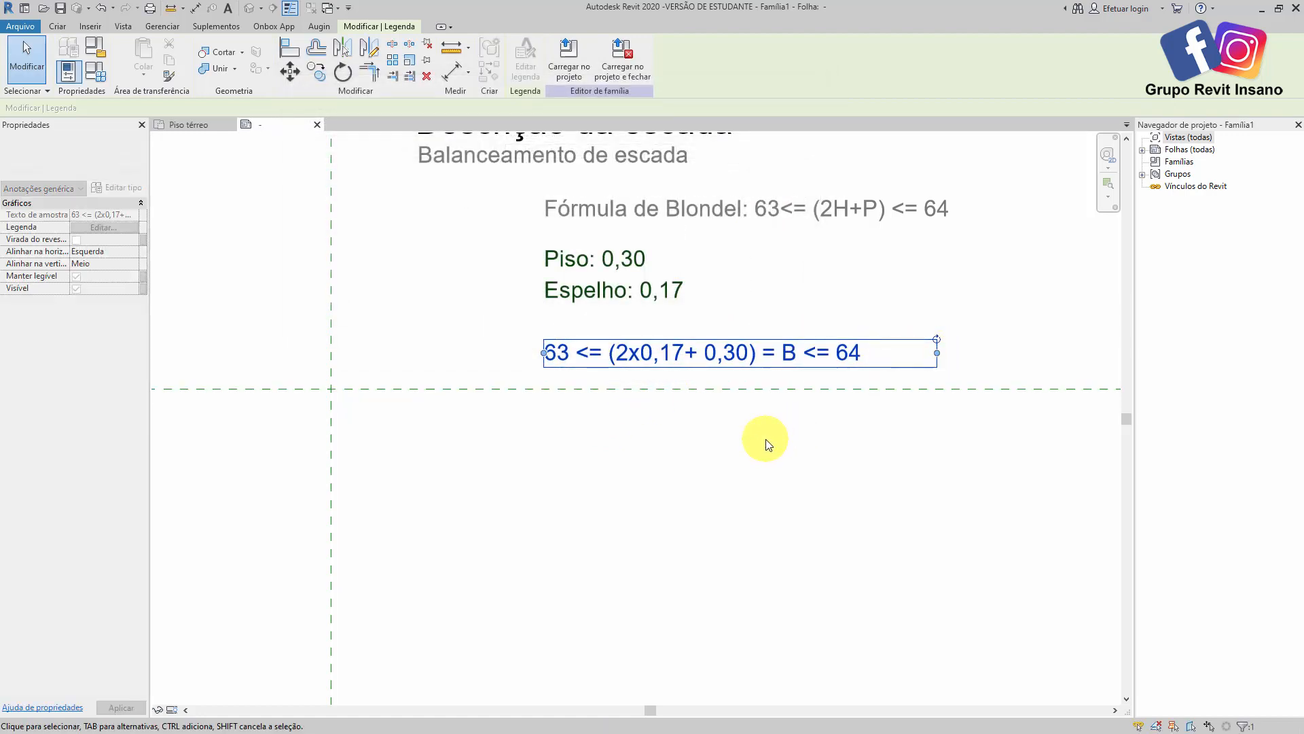
left_click(762, 437)
middle_click_drag(695, 401, 672, 393)
scroll(649, 379, "up", 1)
scroll(644, 301, "down", 1)
middle_click_drag(644, 301, 573, 353)
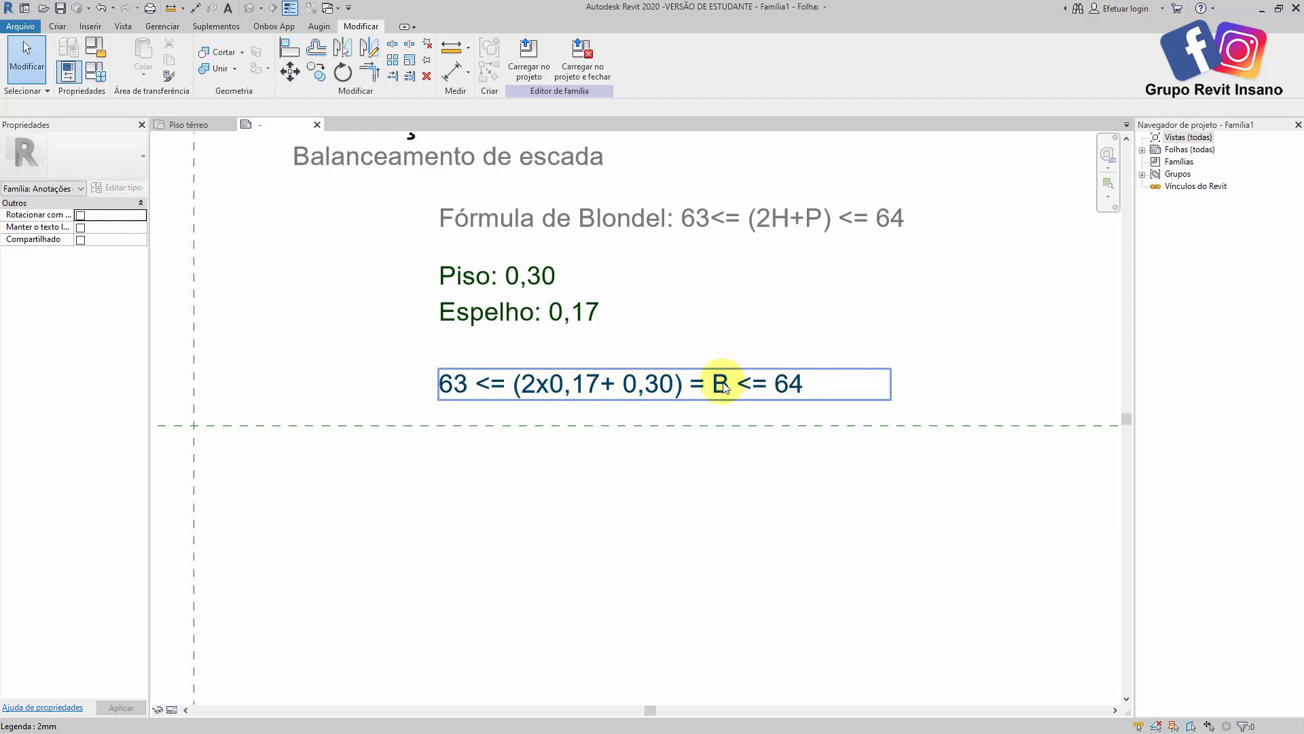
scroll(722, 489, "down", 1)
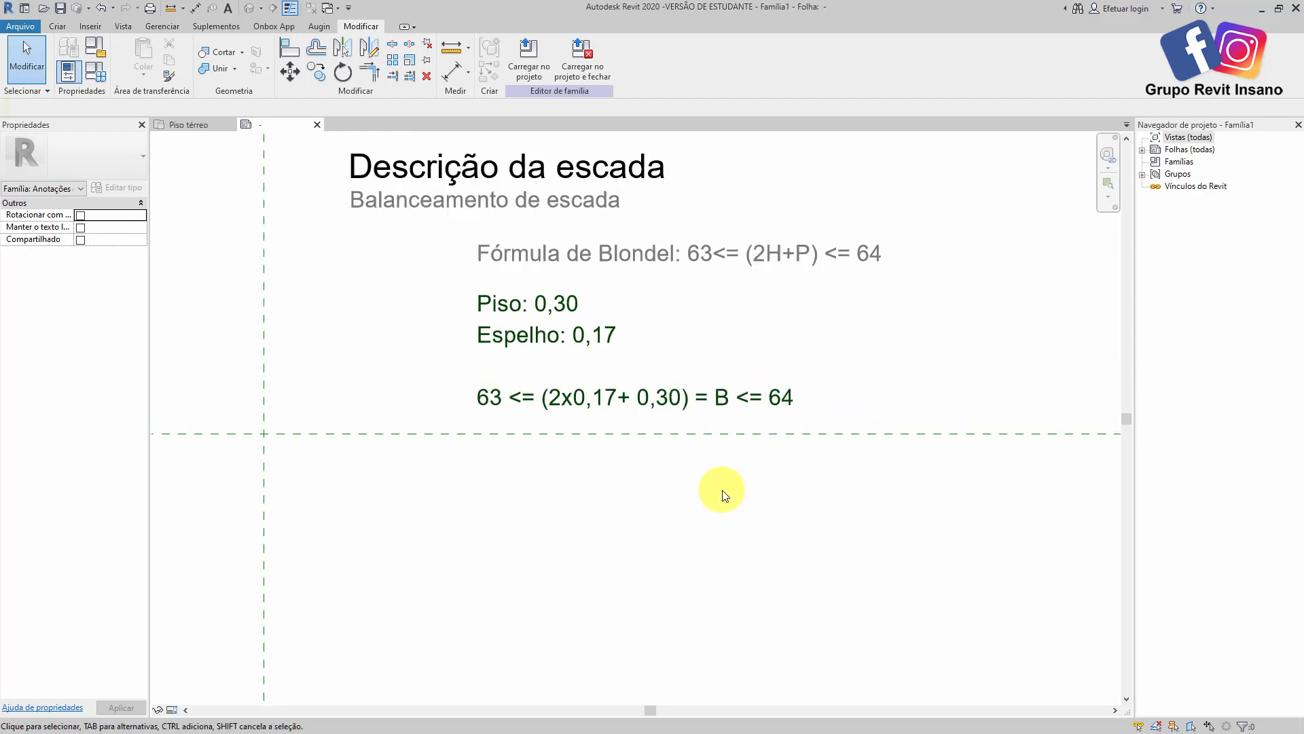
scroll(665, 526, "down", 2)
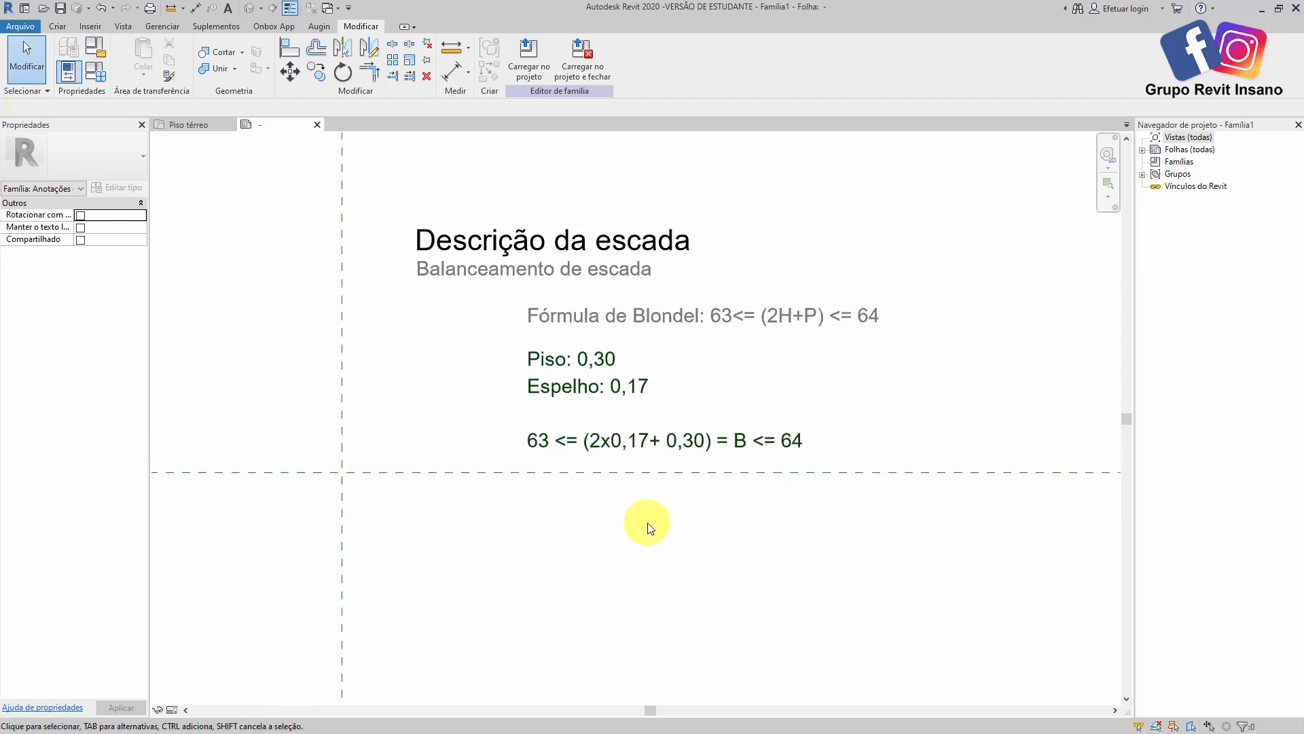
- Load the annotation family into the project and place one instance in the Piso térreo floor plan
left_click(529, 58)
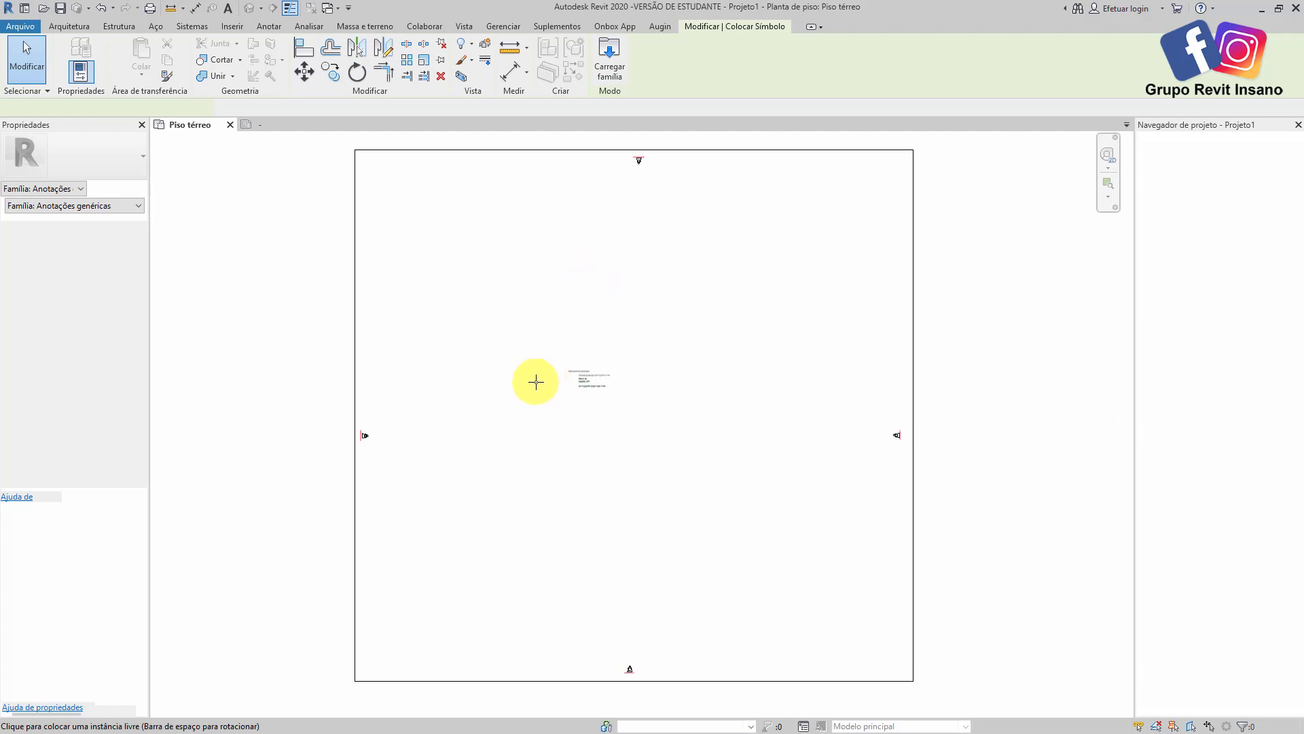
scroll(536, 383, "up", 2)
left_click(536, 382)
scroll(575, 394, "up", 2)
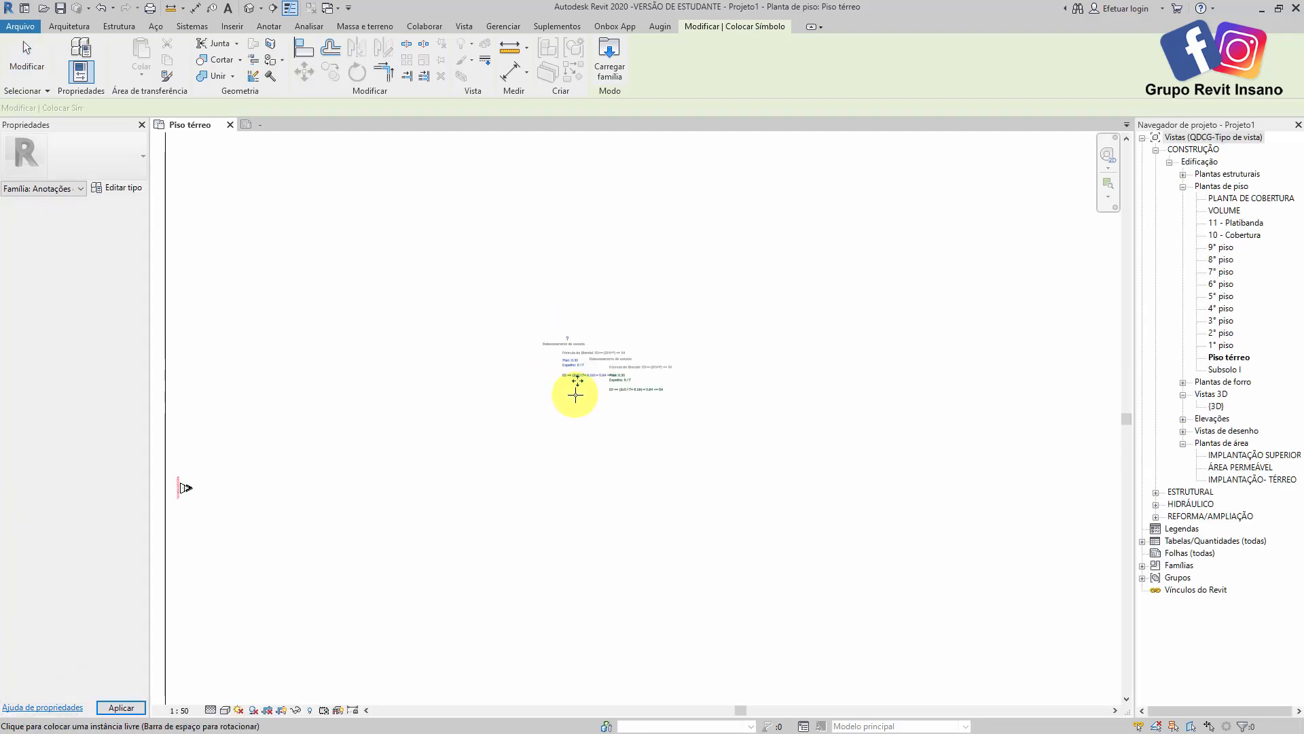
key("Escape")
scroll(560, 394, "up", 4)
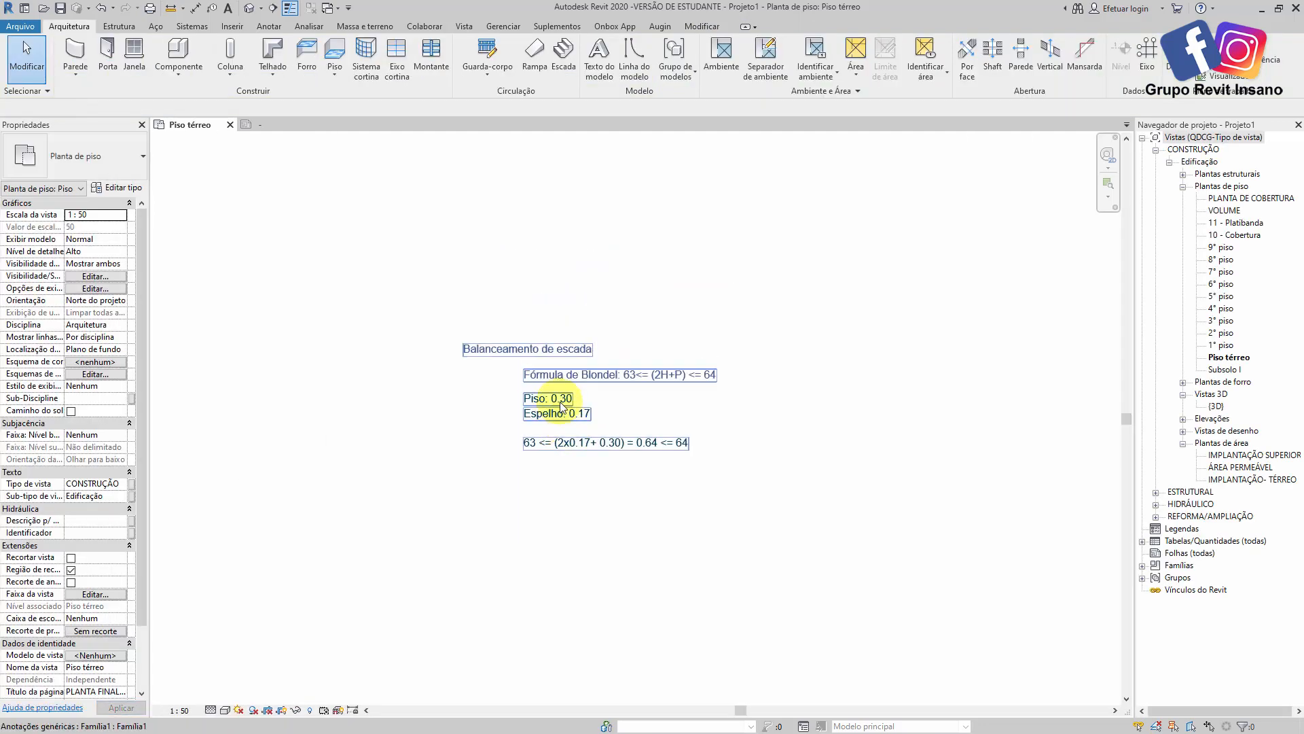
- Set the placed annotation's stair description to "ESCADA DE ACESSO AO MEZANINO"
left_click(554, 406)
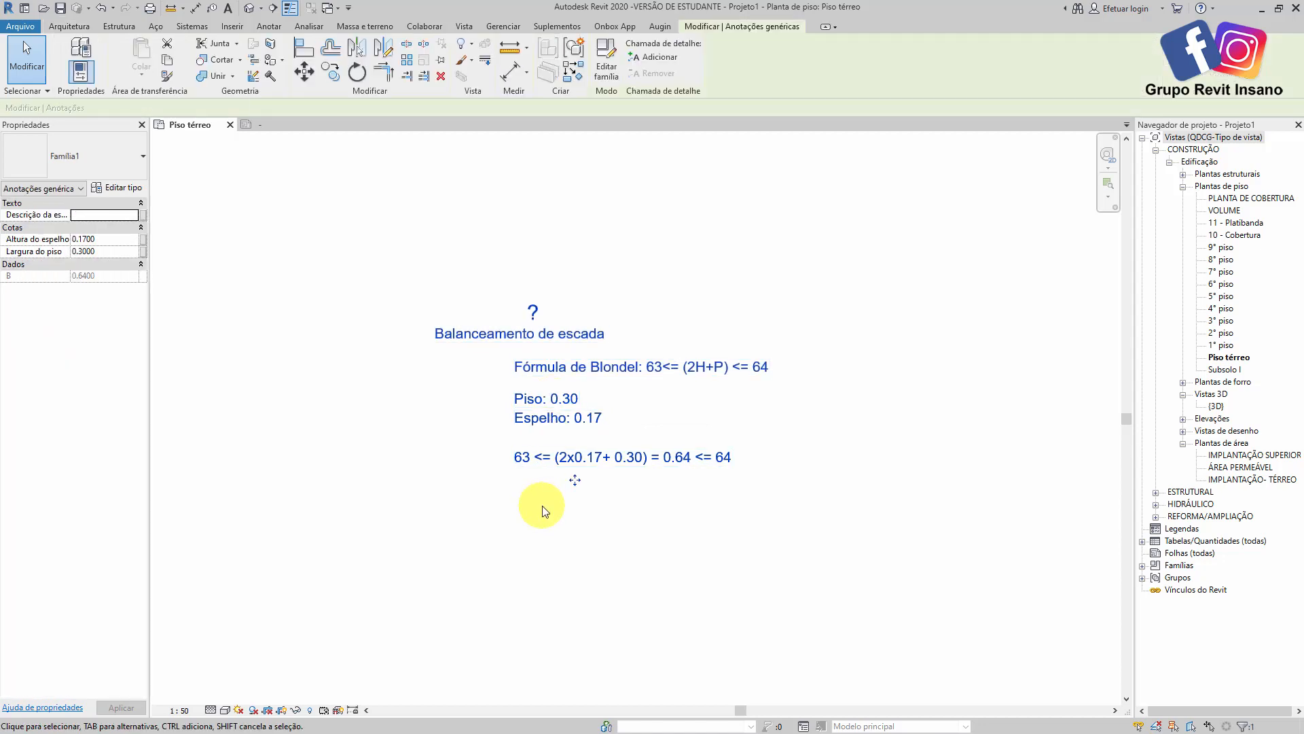
left_click(532, 311)
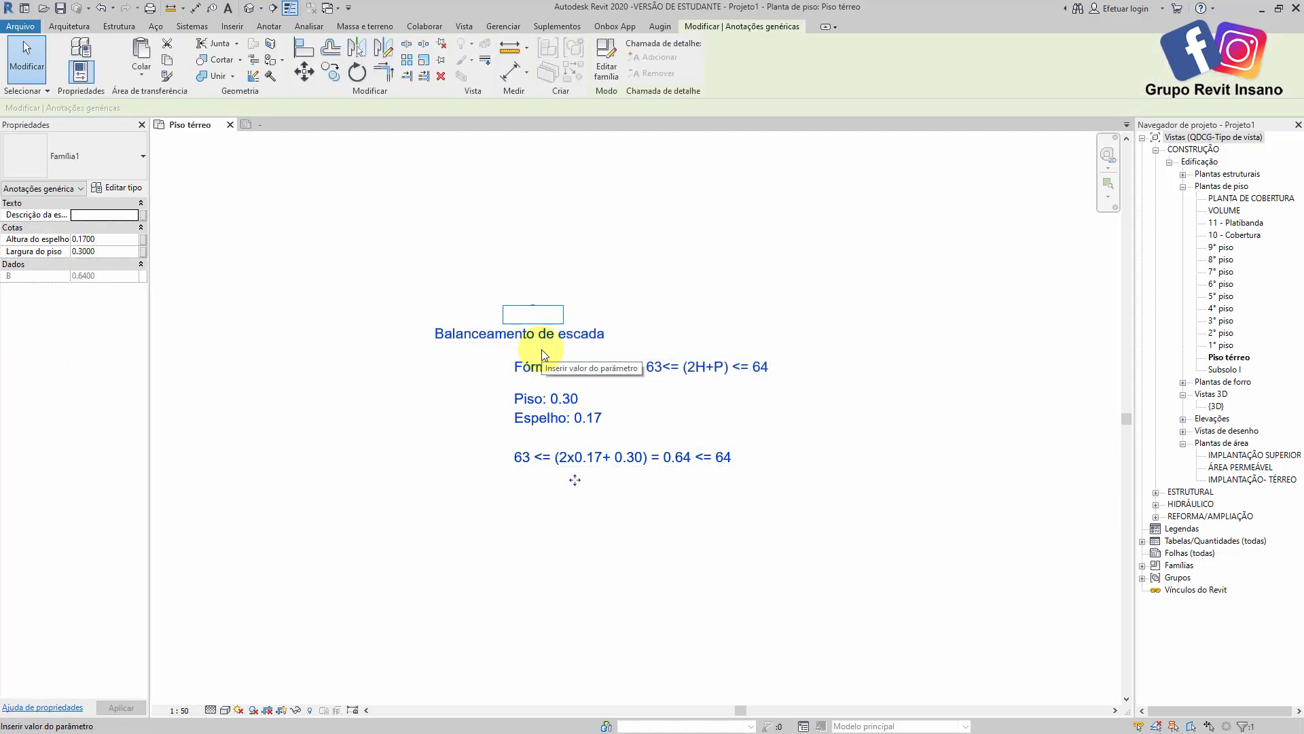
type("E")
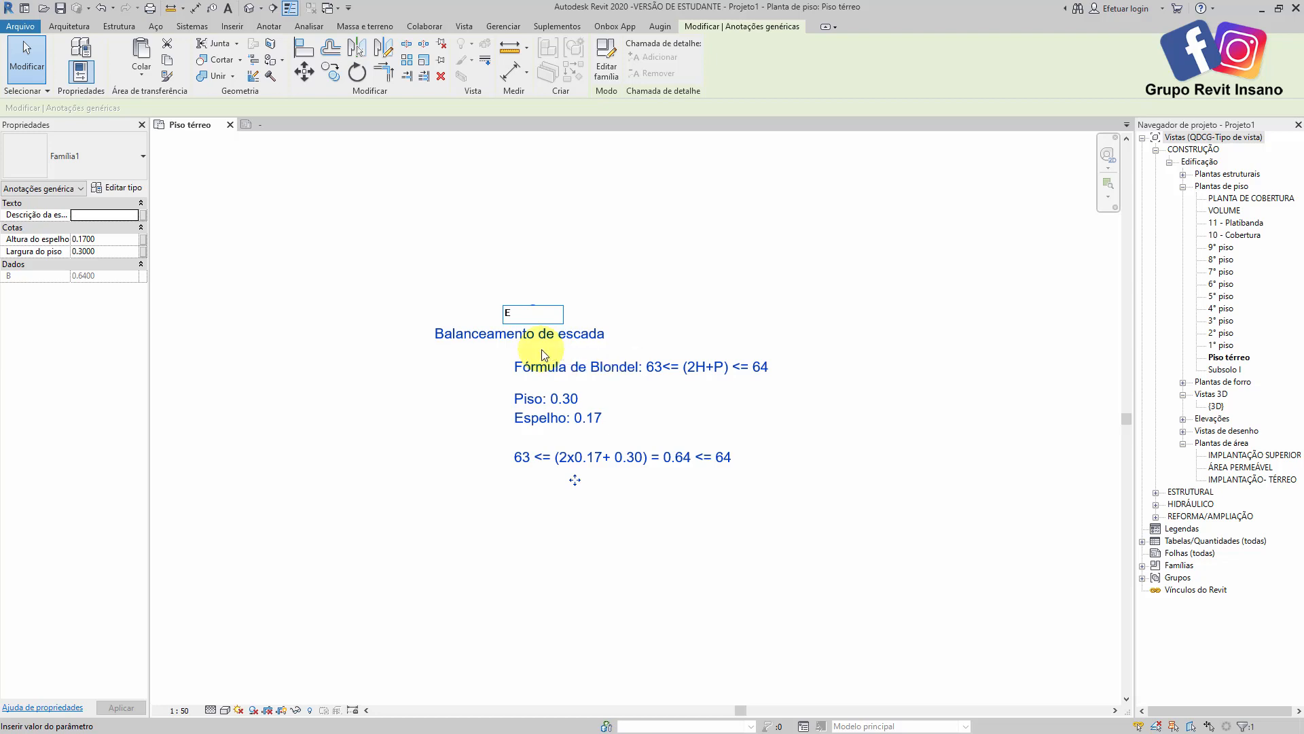
type("SCA")
type("DA DE AC")
type("ESSO AO")
type(" MEZANINO")
left_click(545, 237)
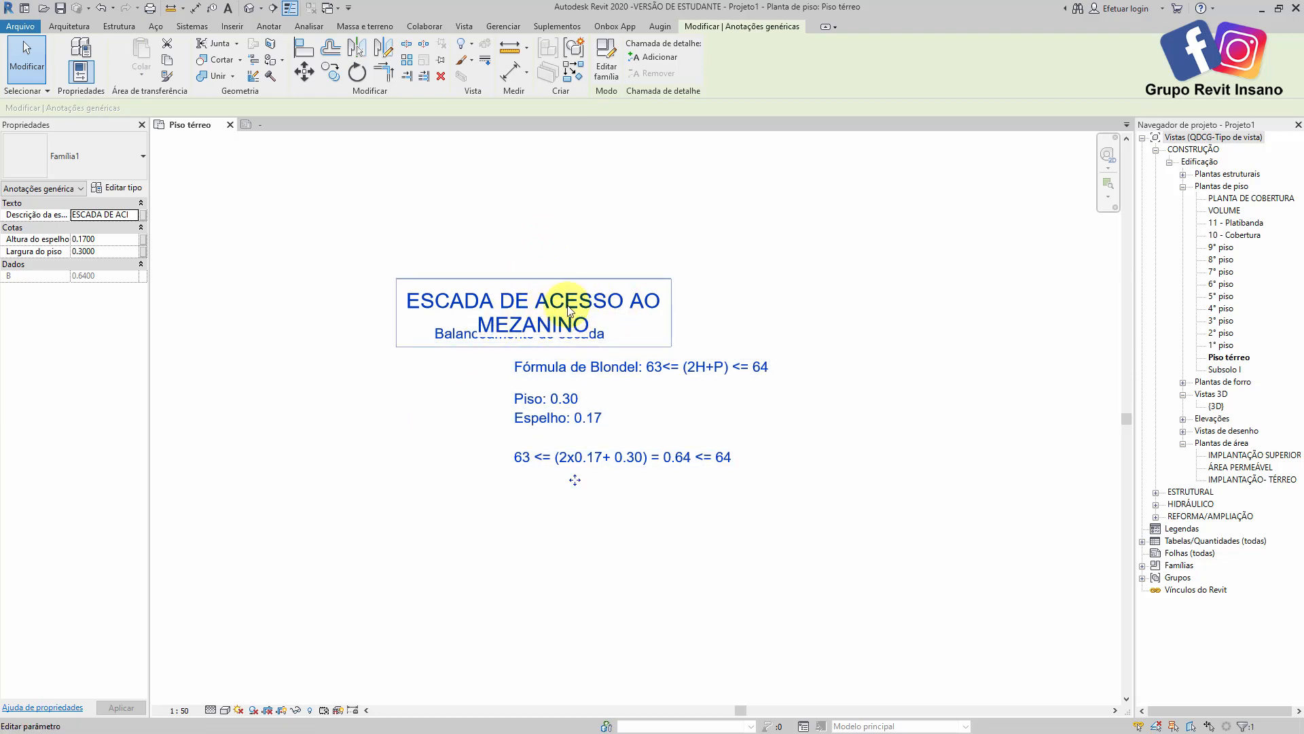
left_click(633, 209)
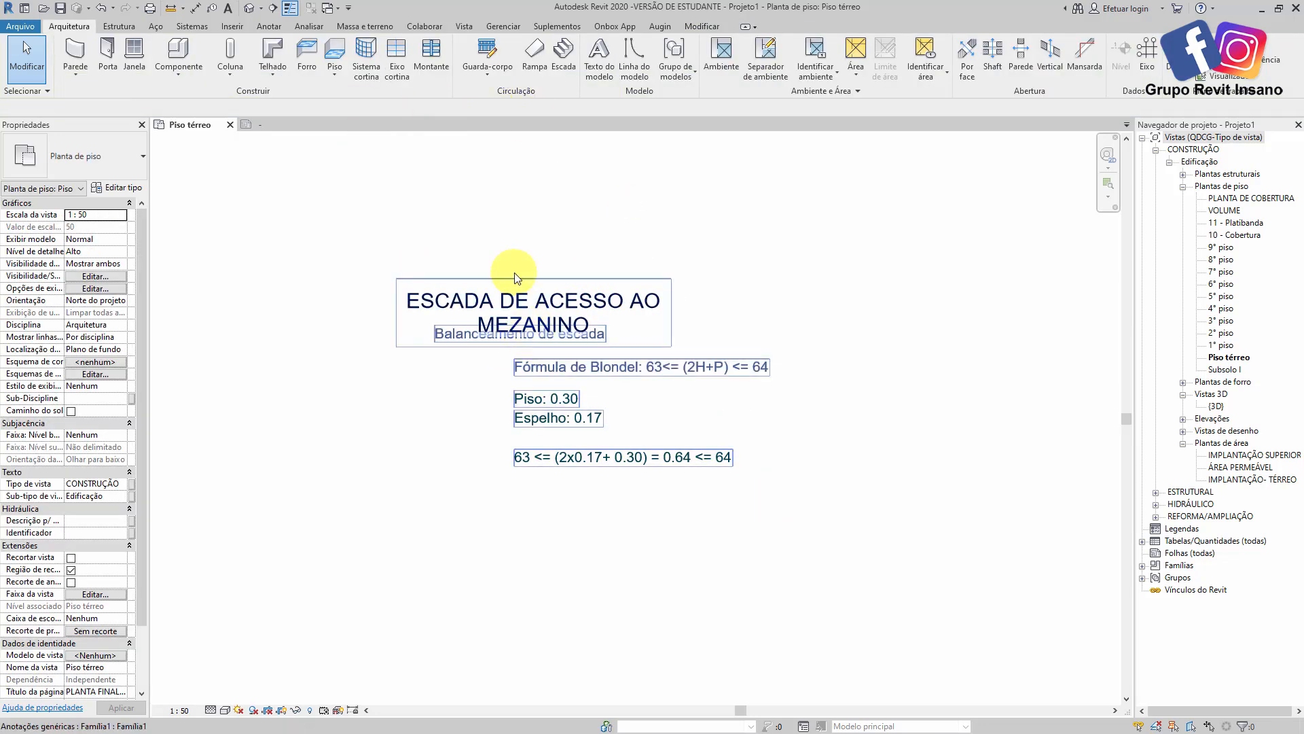
- In the family, align the description label's text to Esquerda, line it up with the Balanceamento de escada subtitle and widen its box
left_click(288, 125)
left_click(582, 227)
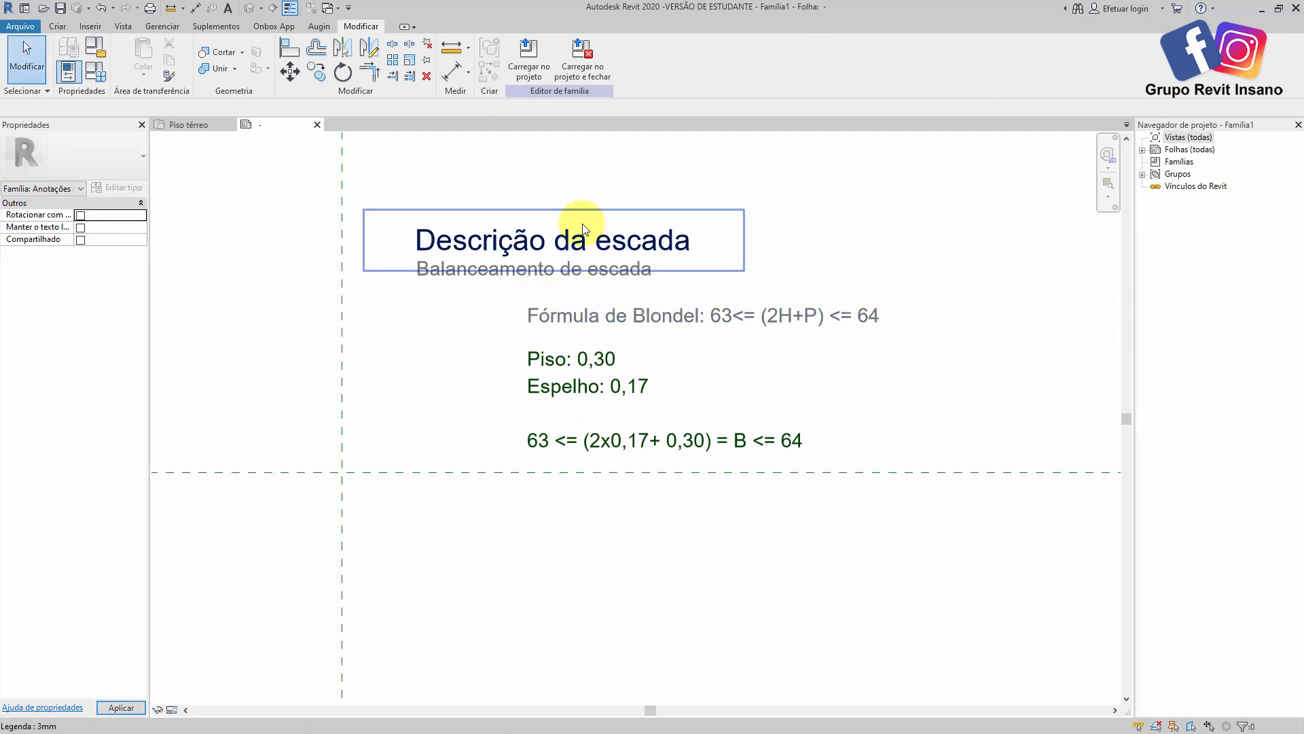
left_click(131, 251)
left_click(86, 263)
left_click_drag(568, 212, 608, 212)
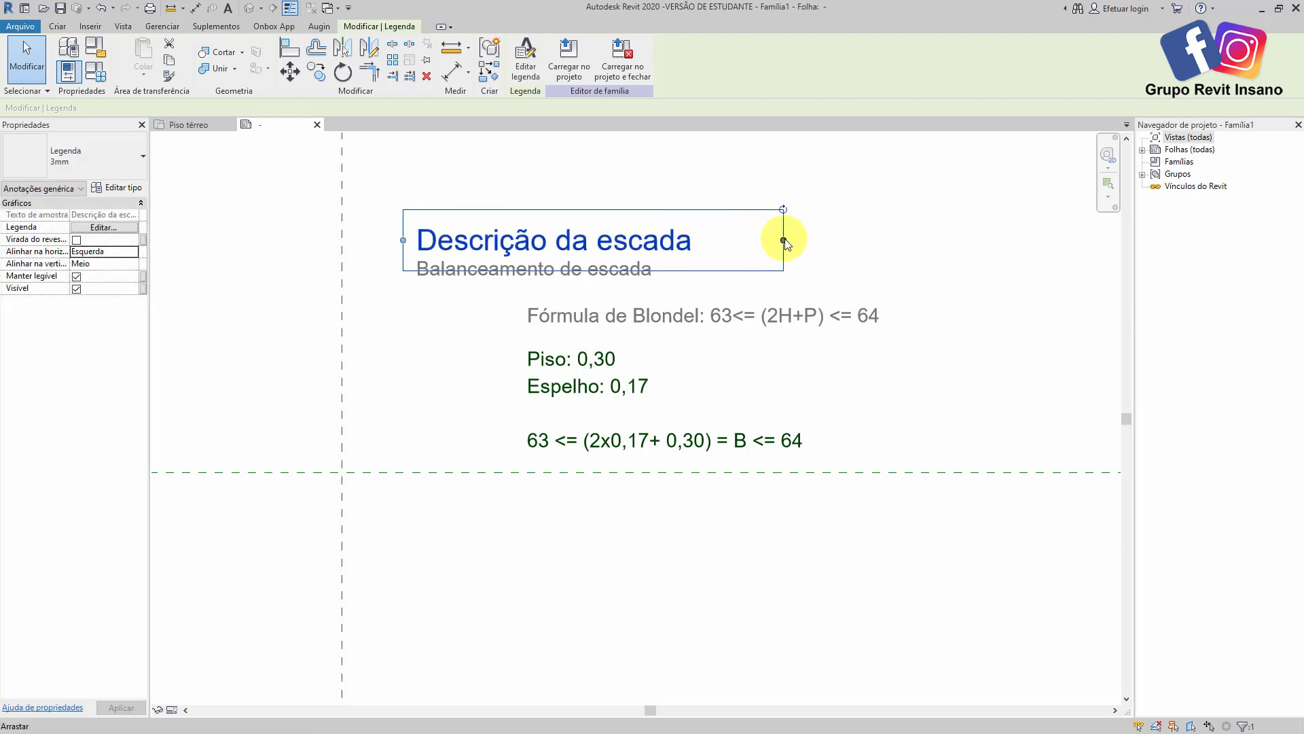
left_click_drag(849, 239, 910, 239)
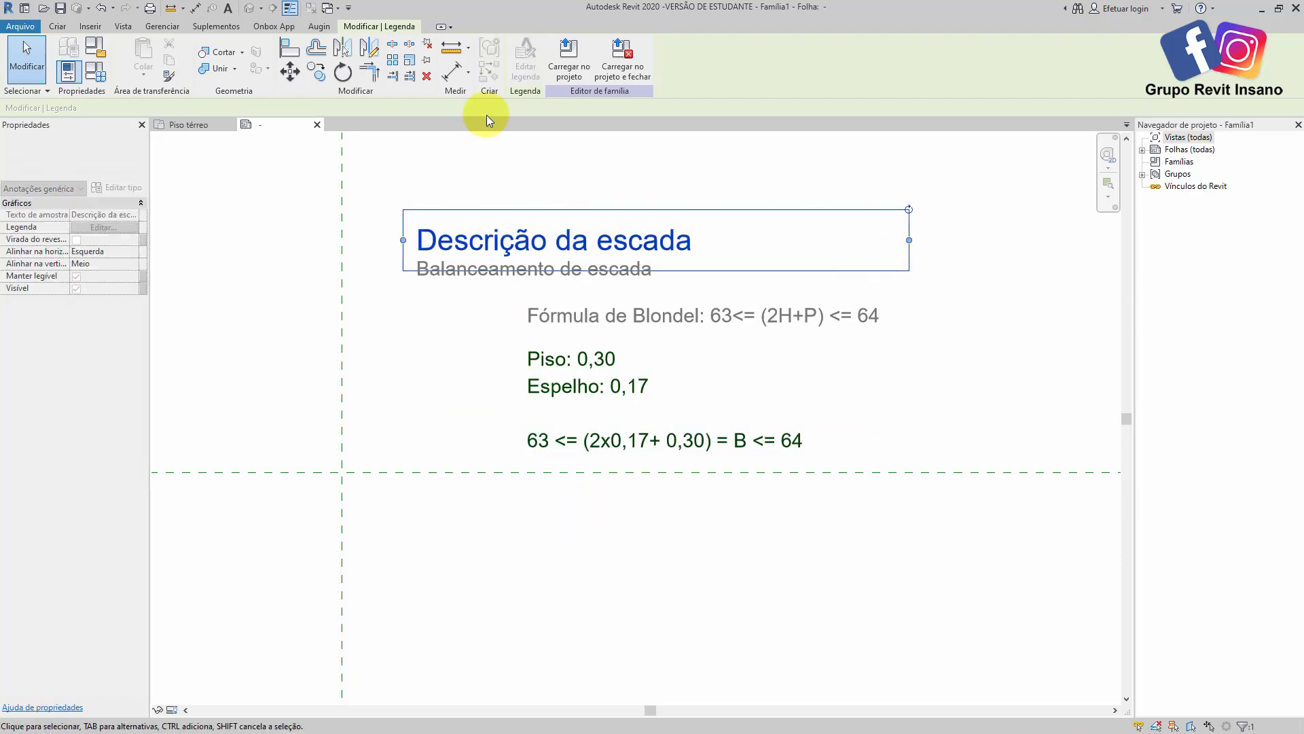
- Reload the family into the project, replacing the existing version
left_click(569, 66)
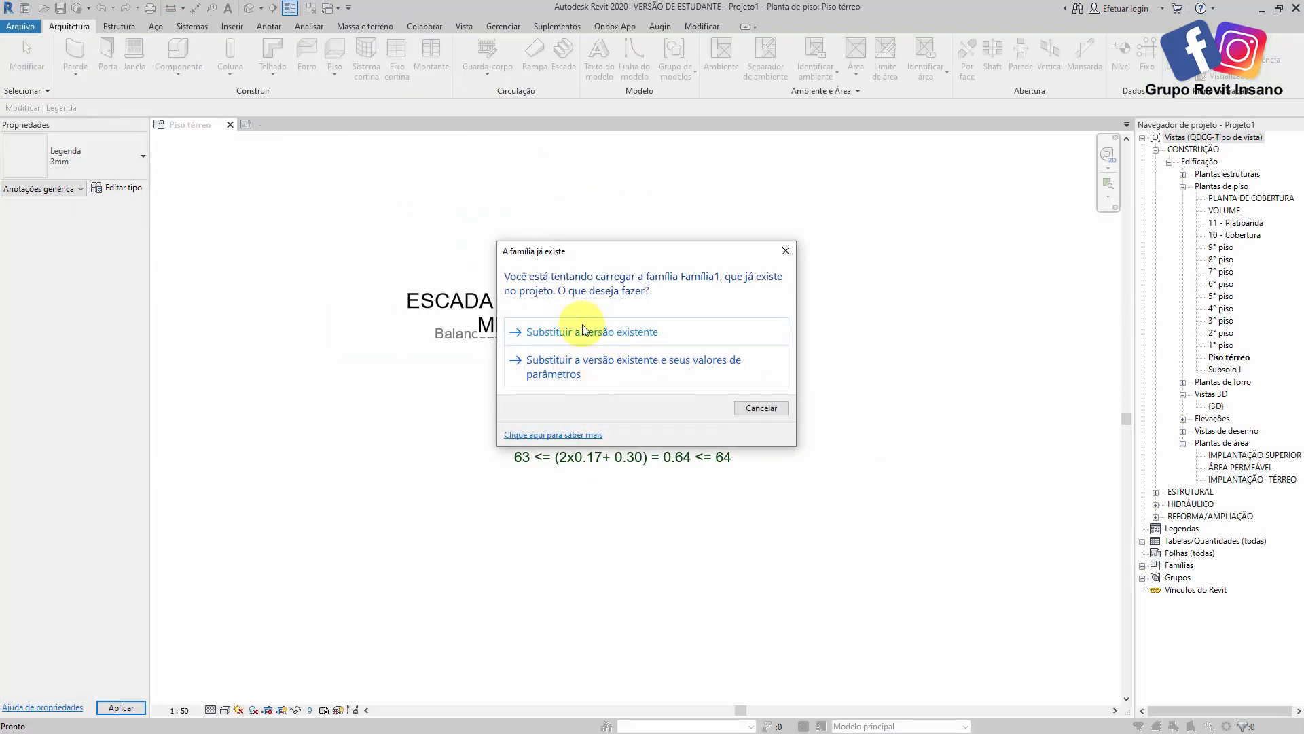
left_click(584, 332)
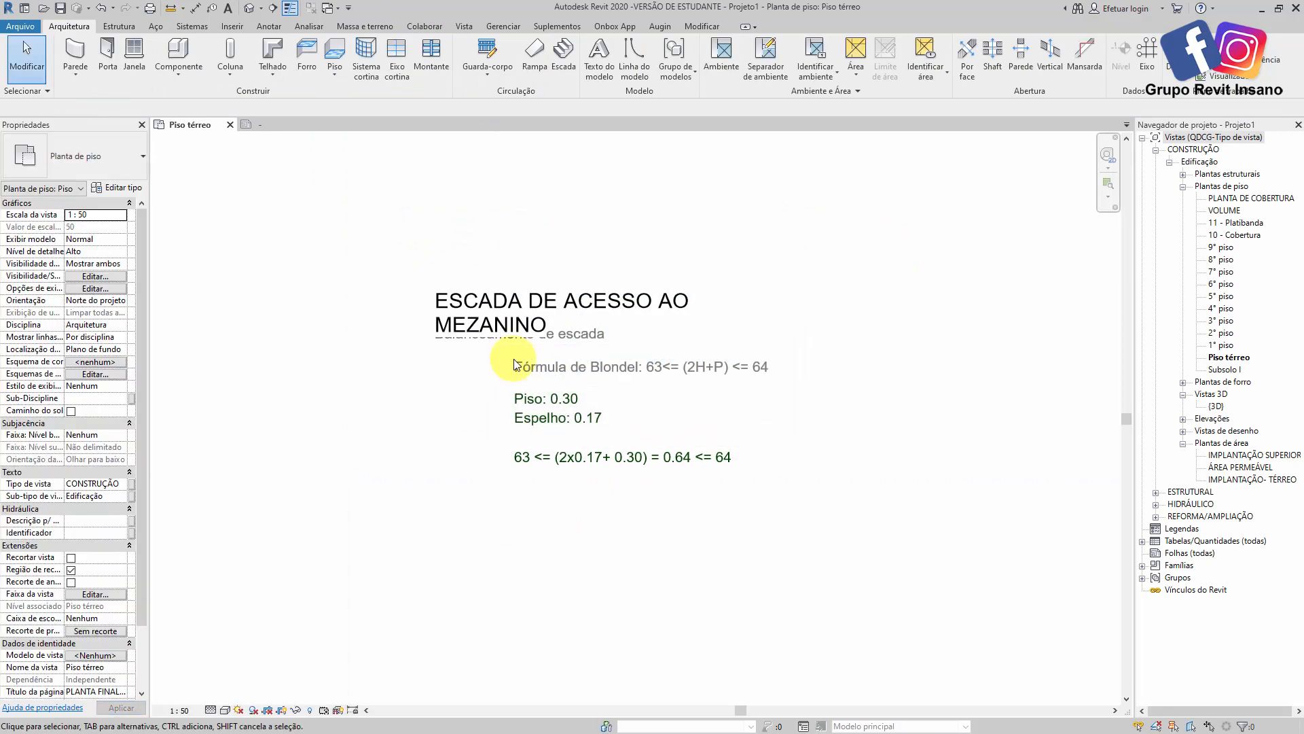
left_click(353, 280)
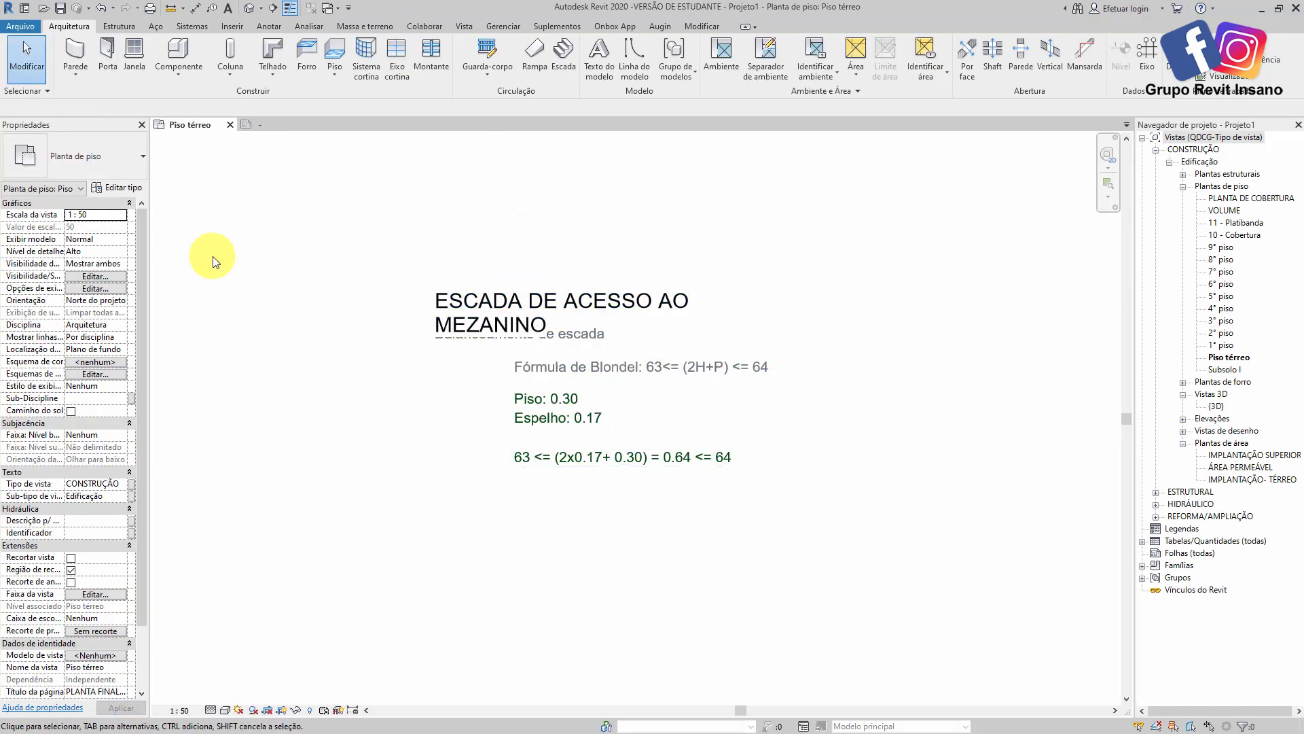
- Widen the description label further in the family and reload it into the project over the existing version
left_click(279, 124)
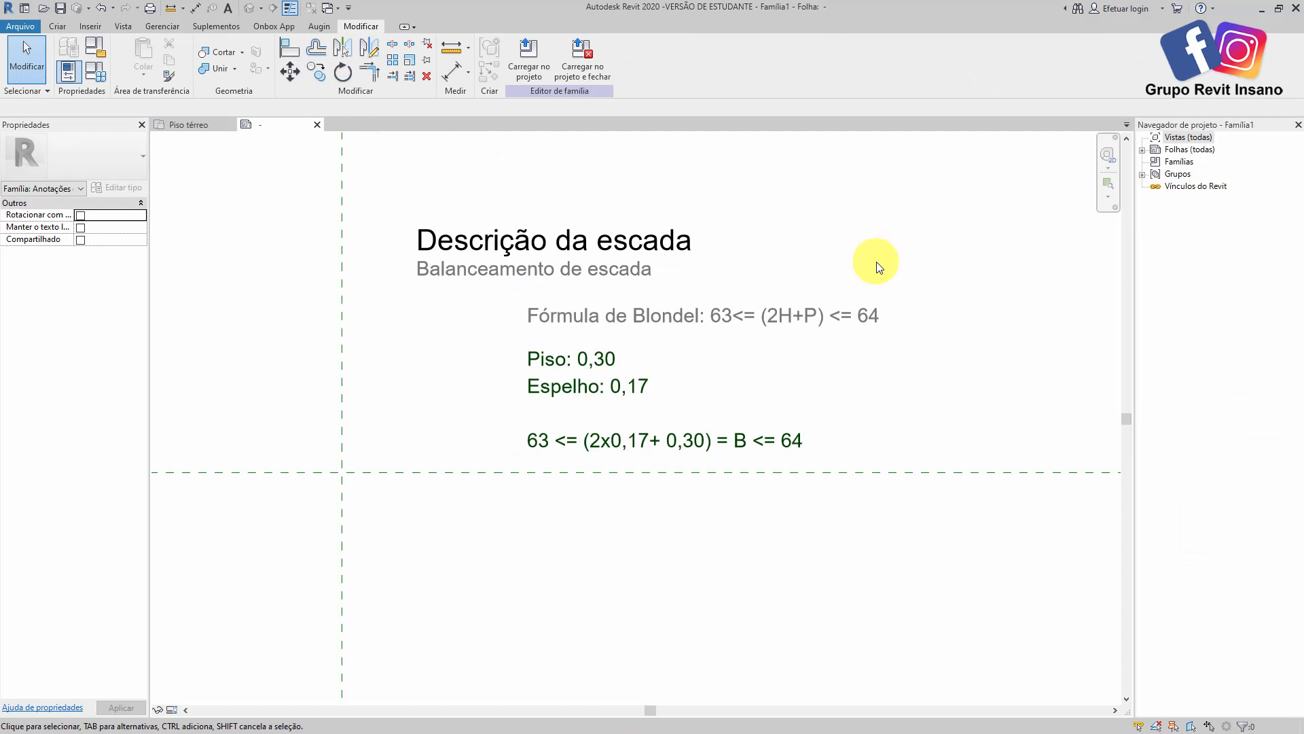
left_click(875, 266)
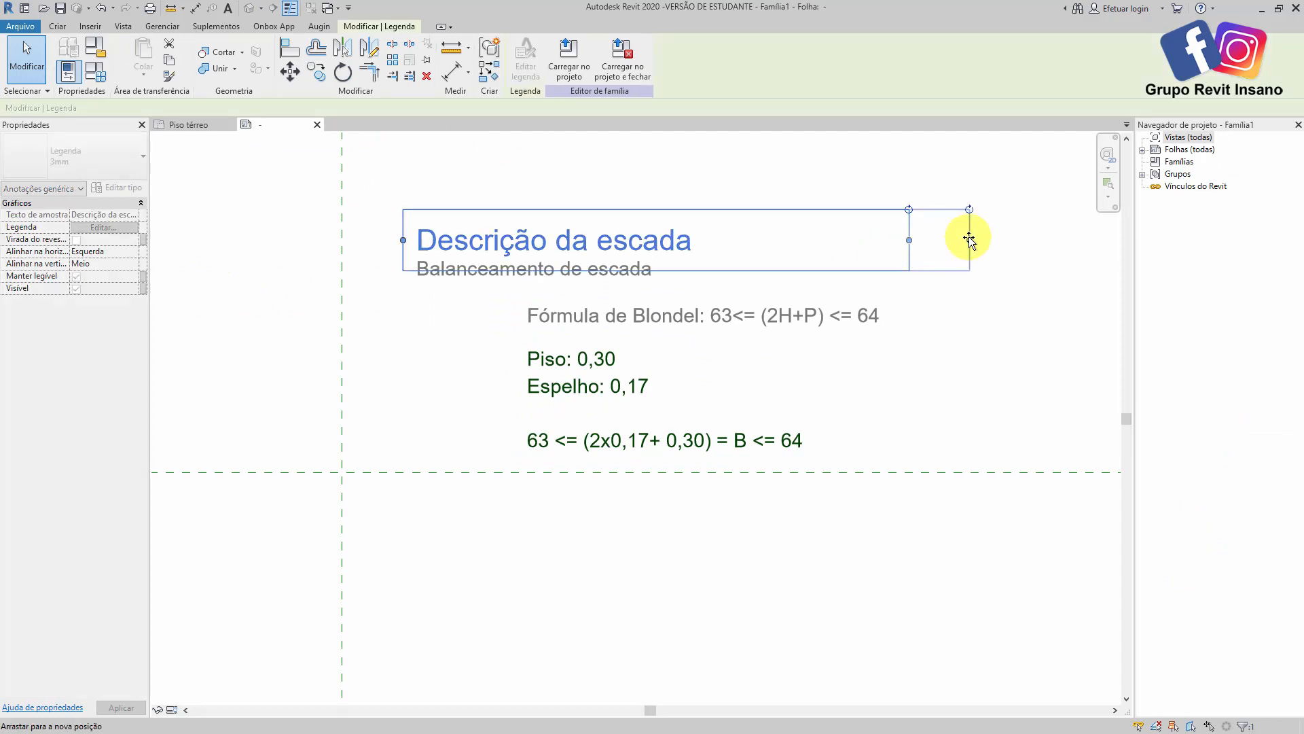
left_click(570, 65)
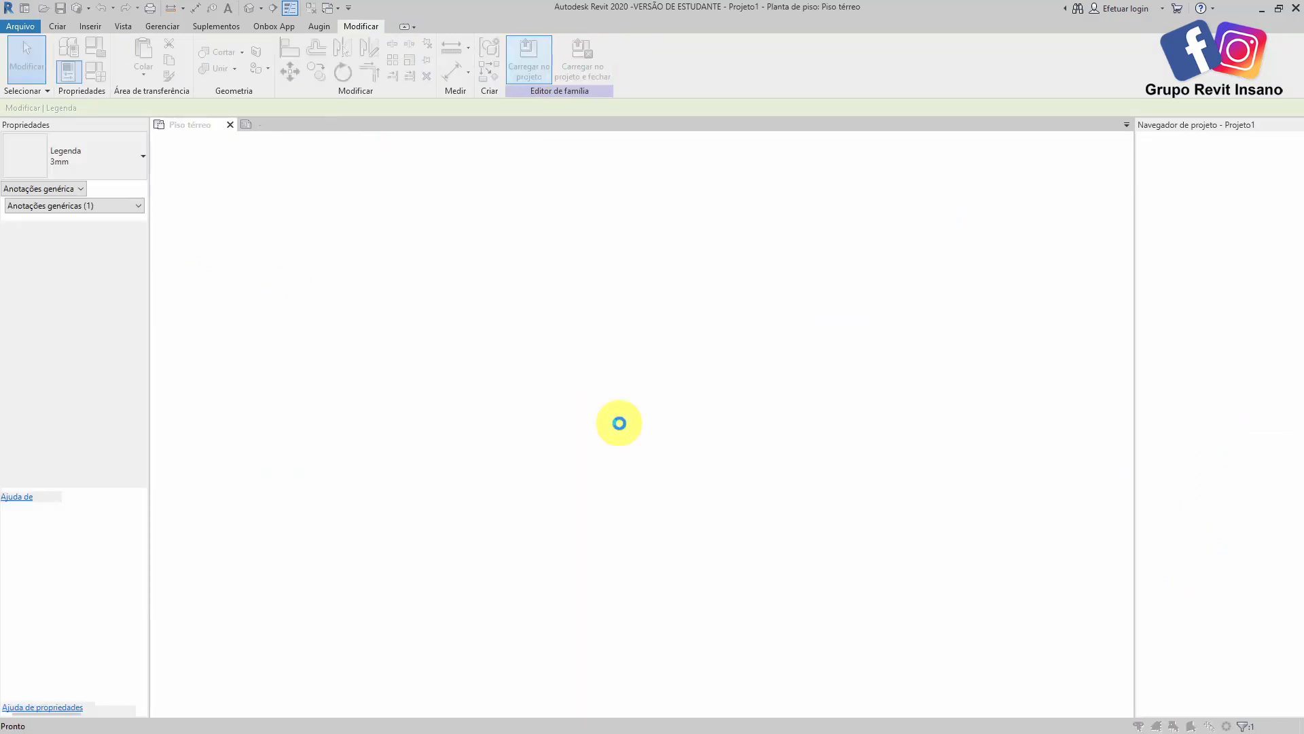
left_click(542, 333)
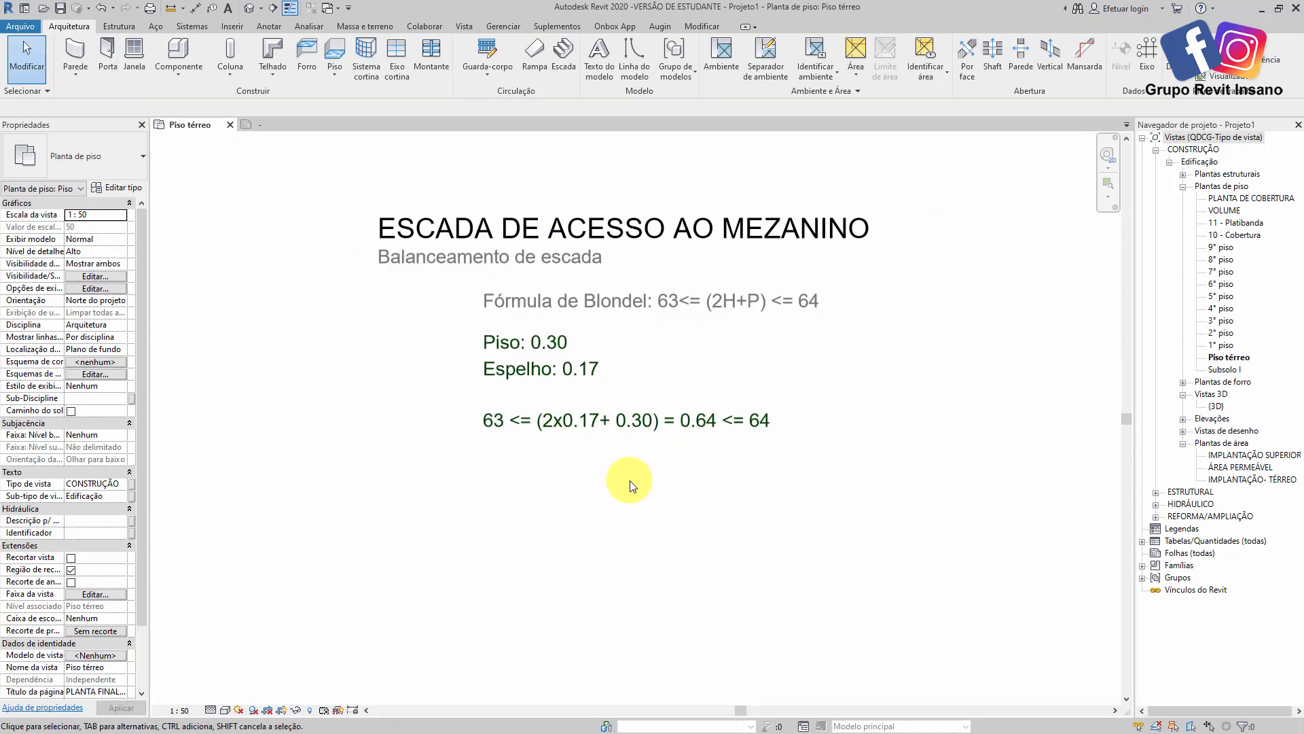
- Set the placed annotation's Altura do espelho to 0.18
scroll(631, 478, "up", 2)
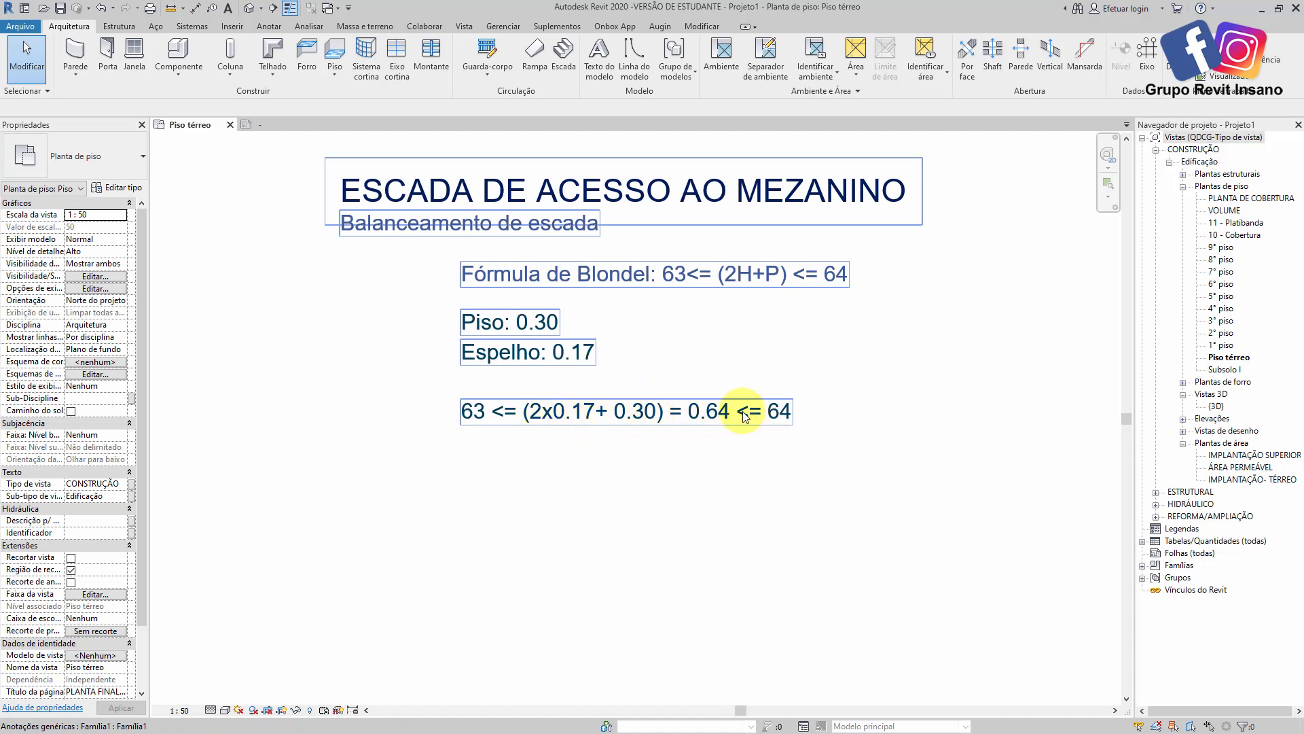
left_click(579, 427)
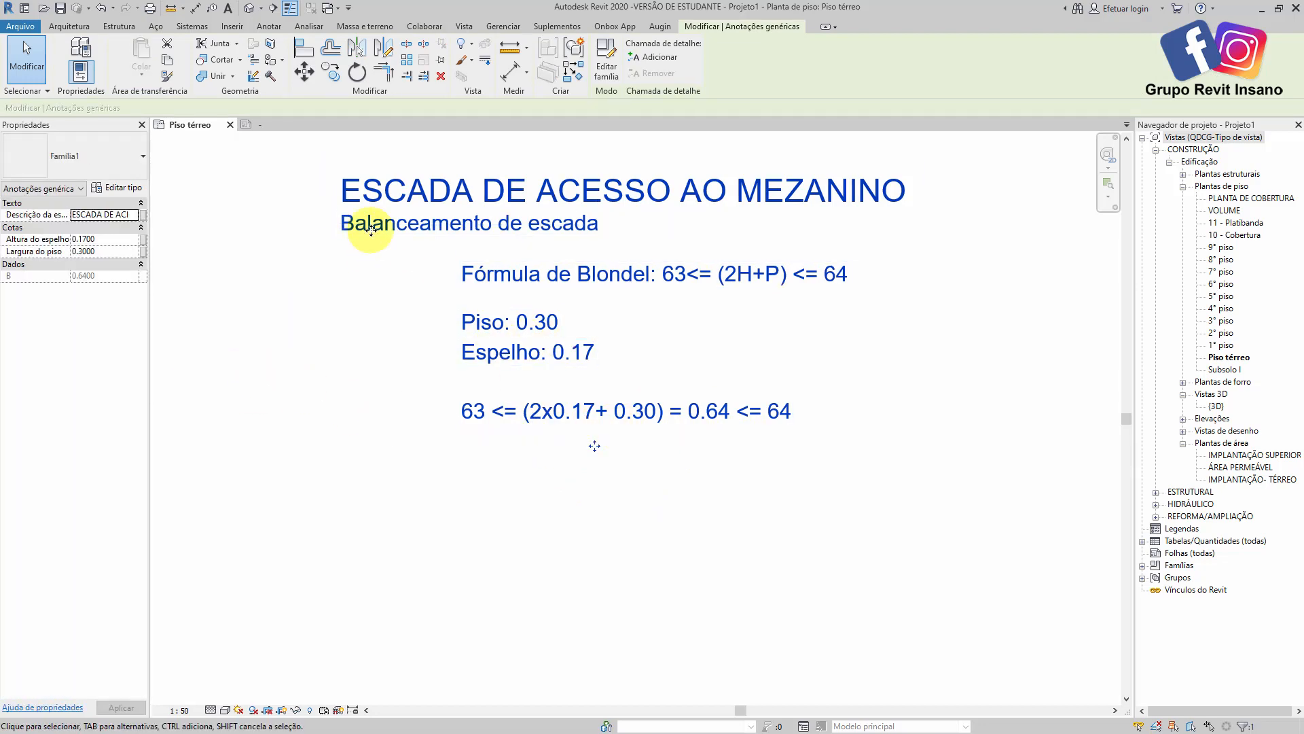
left_click(94, 238)
left_click(87, 238)
left_click_drag(83, 238, 108, 237)
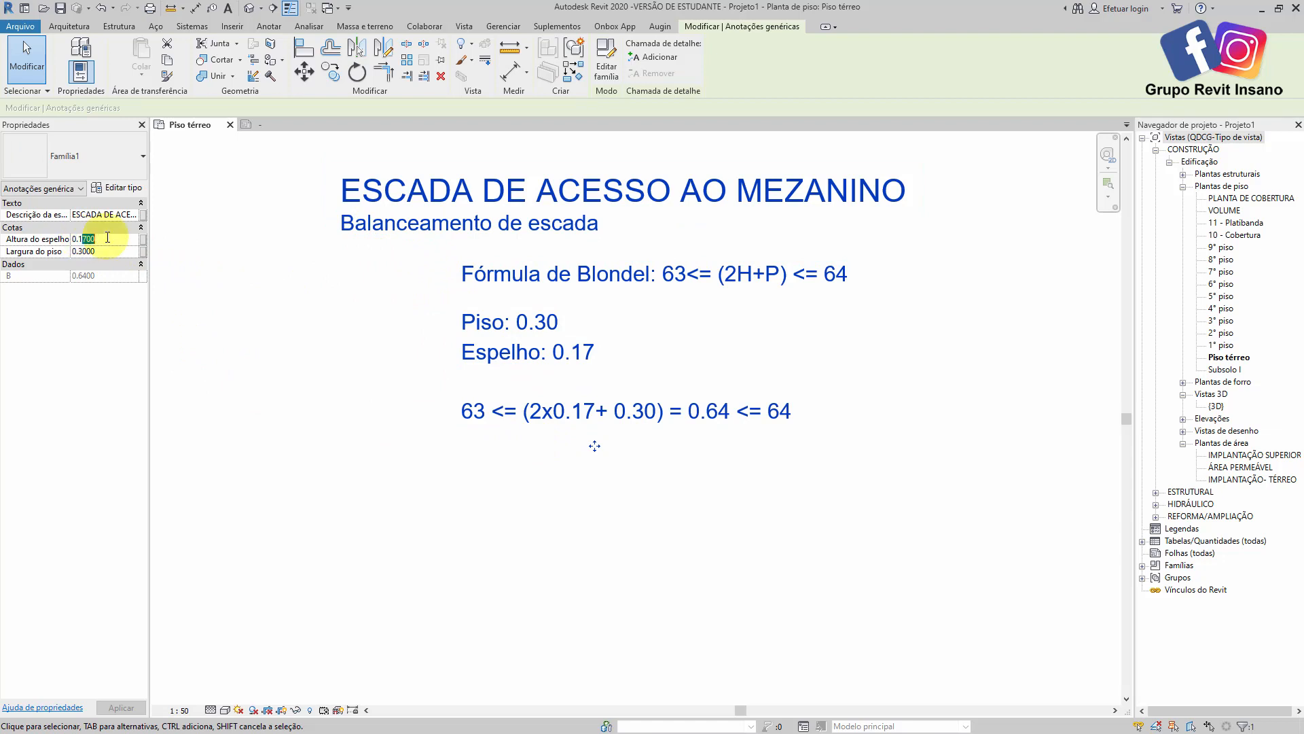
type("8")
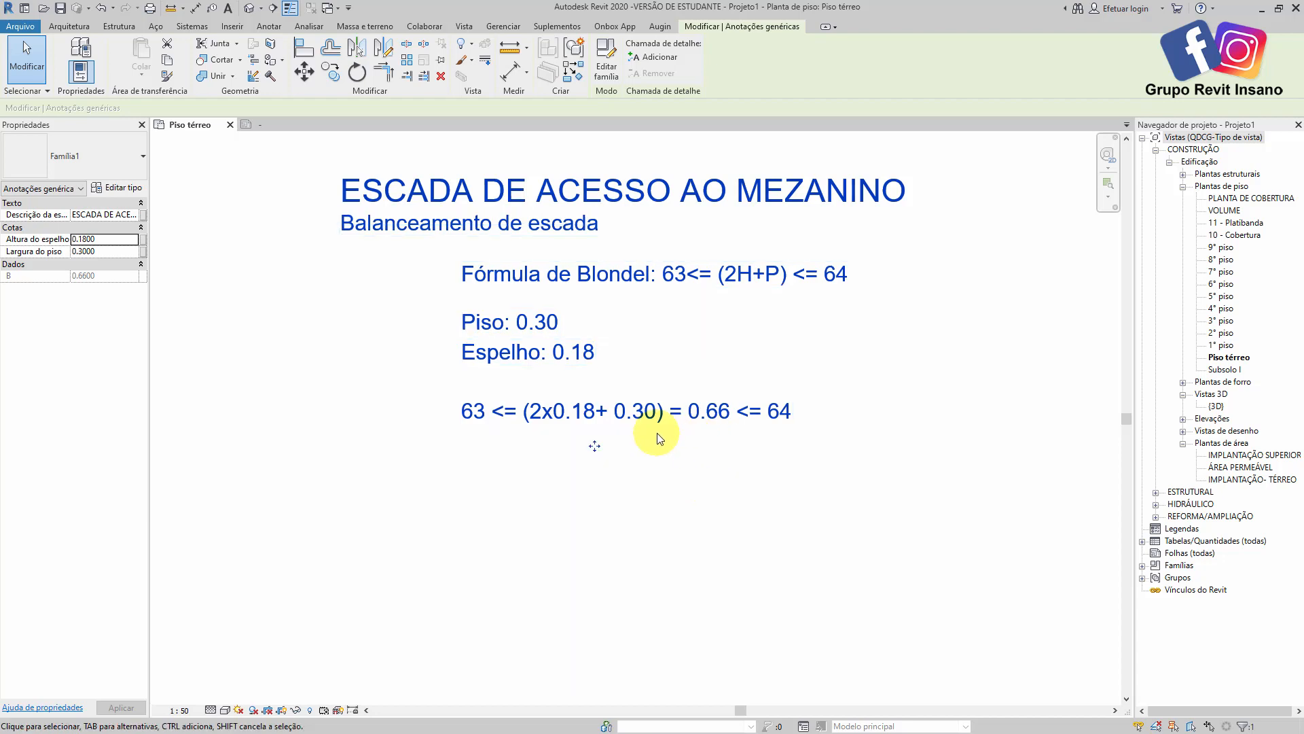
left_click(620, 523)
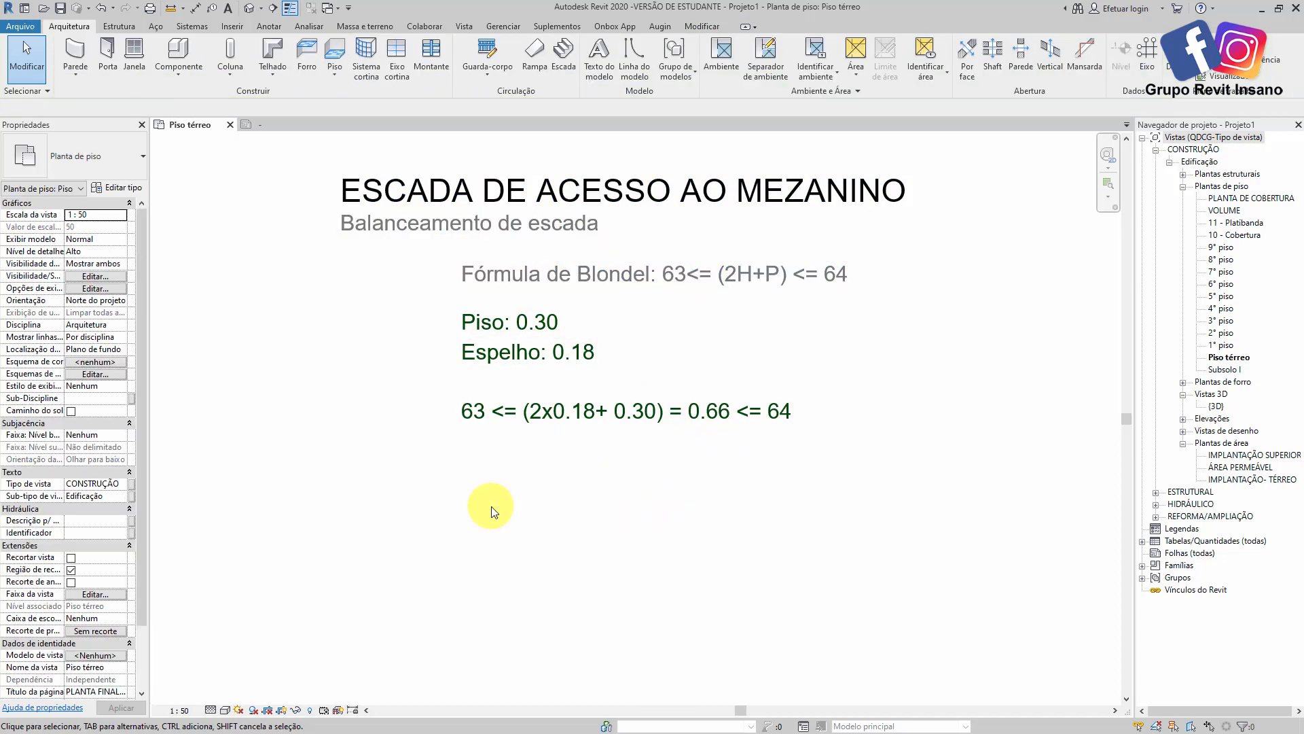
- In the family, add an instance parameter named Resultado of type Texto, grouped under Texto
left_click(281, 125)
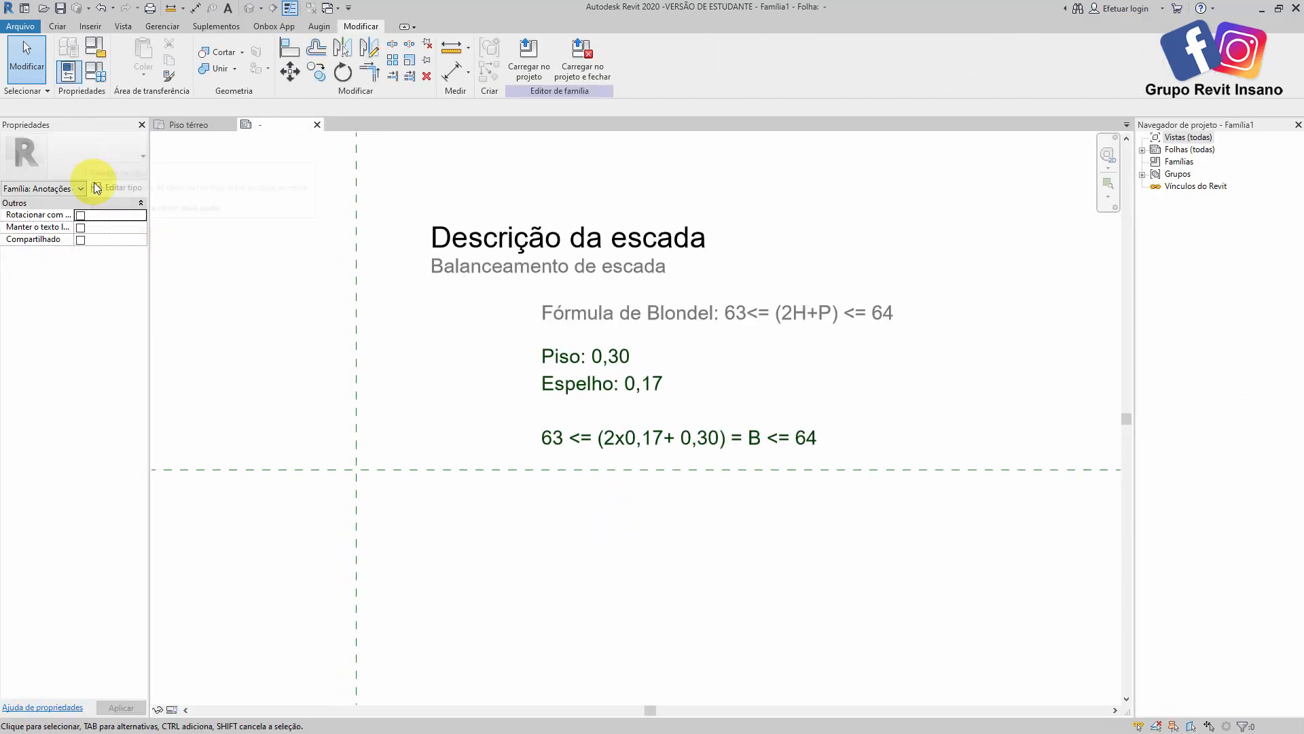
left_click(94, 77)
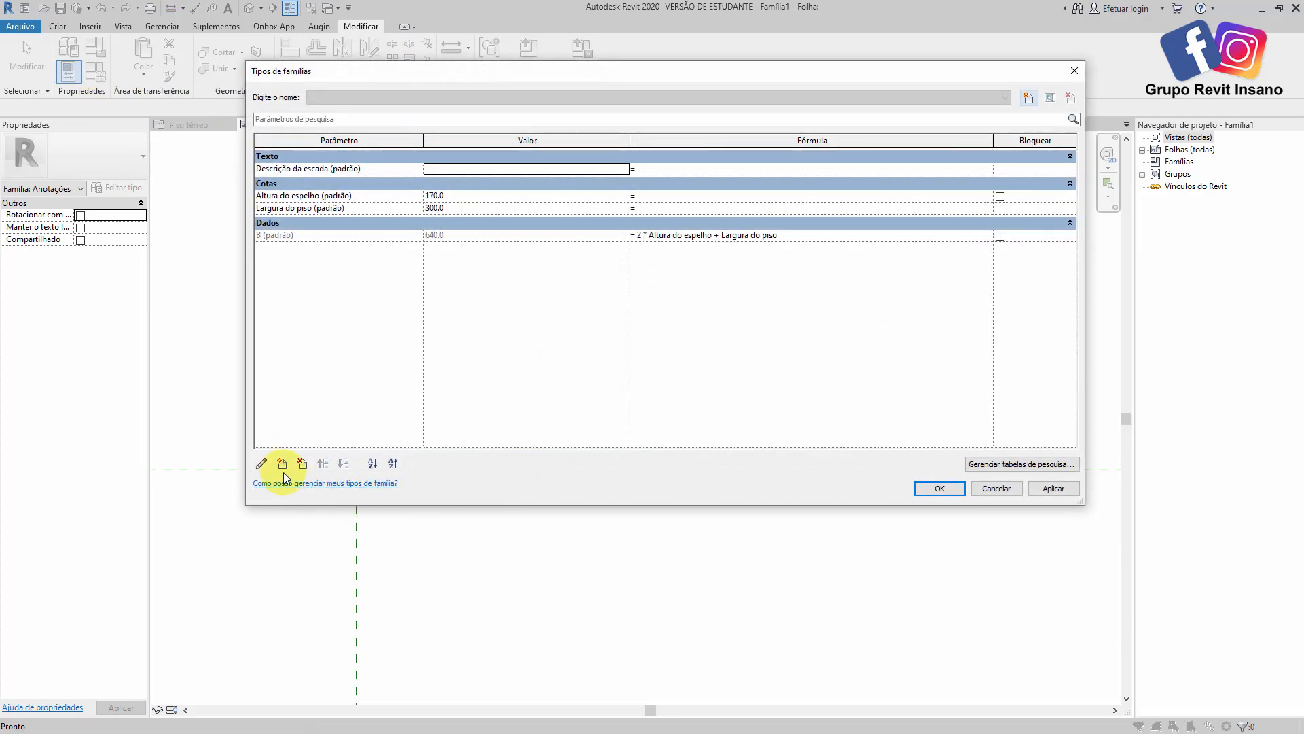
left_click(282, 464)
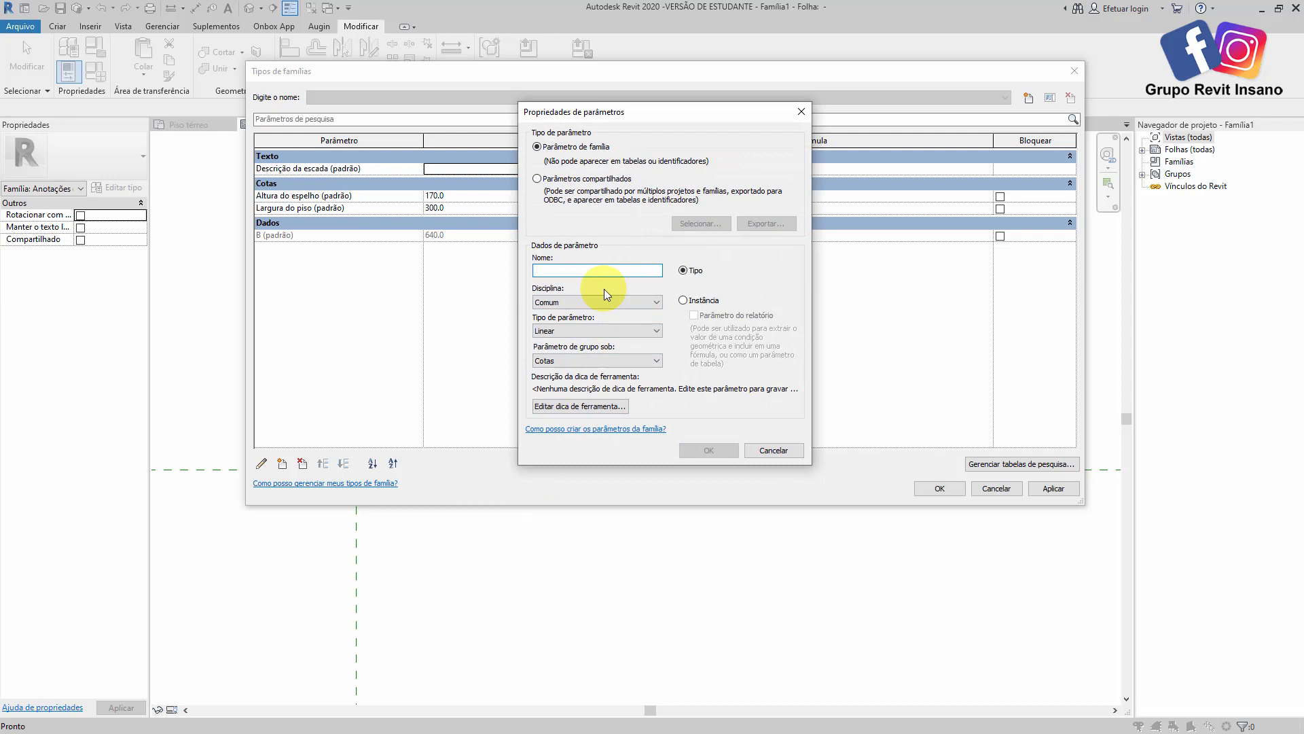
type("Resultado")
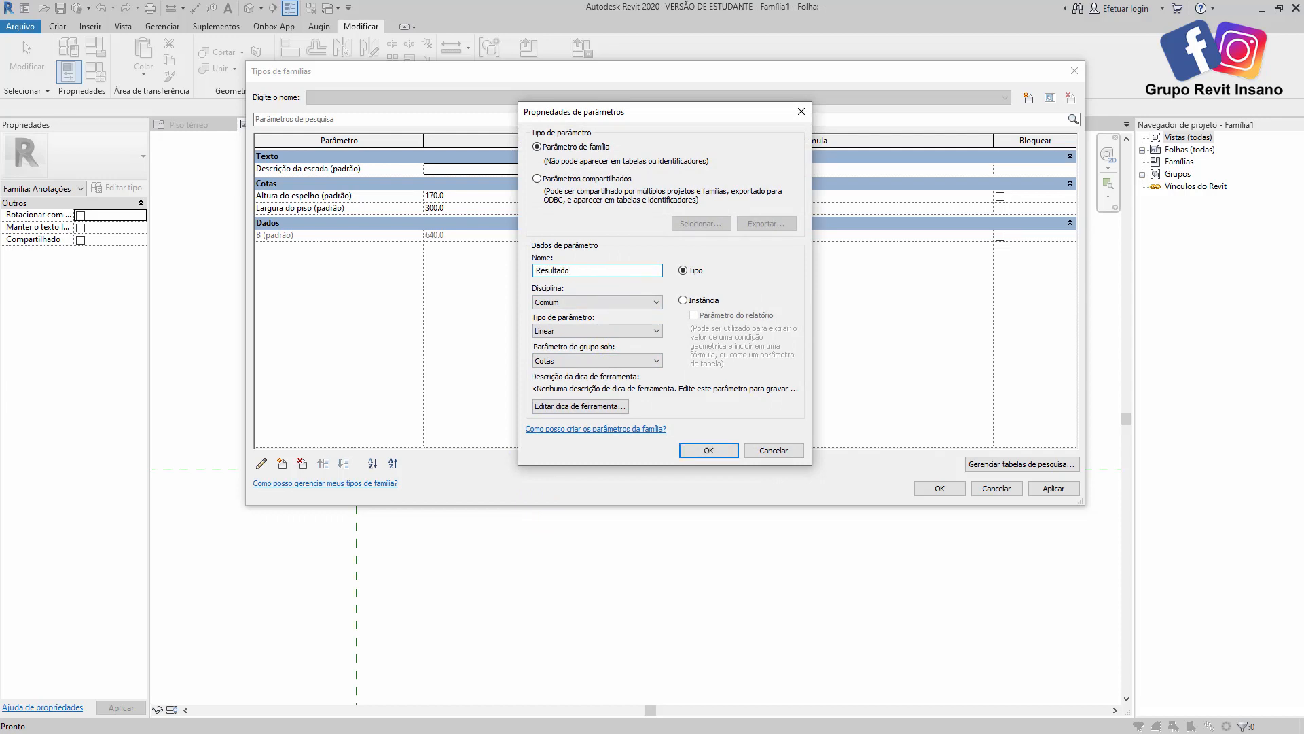
left_click(589, 330)
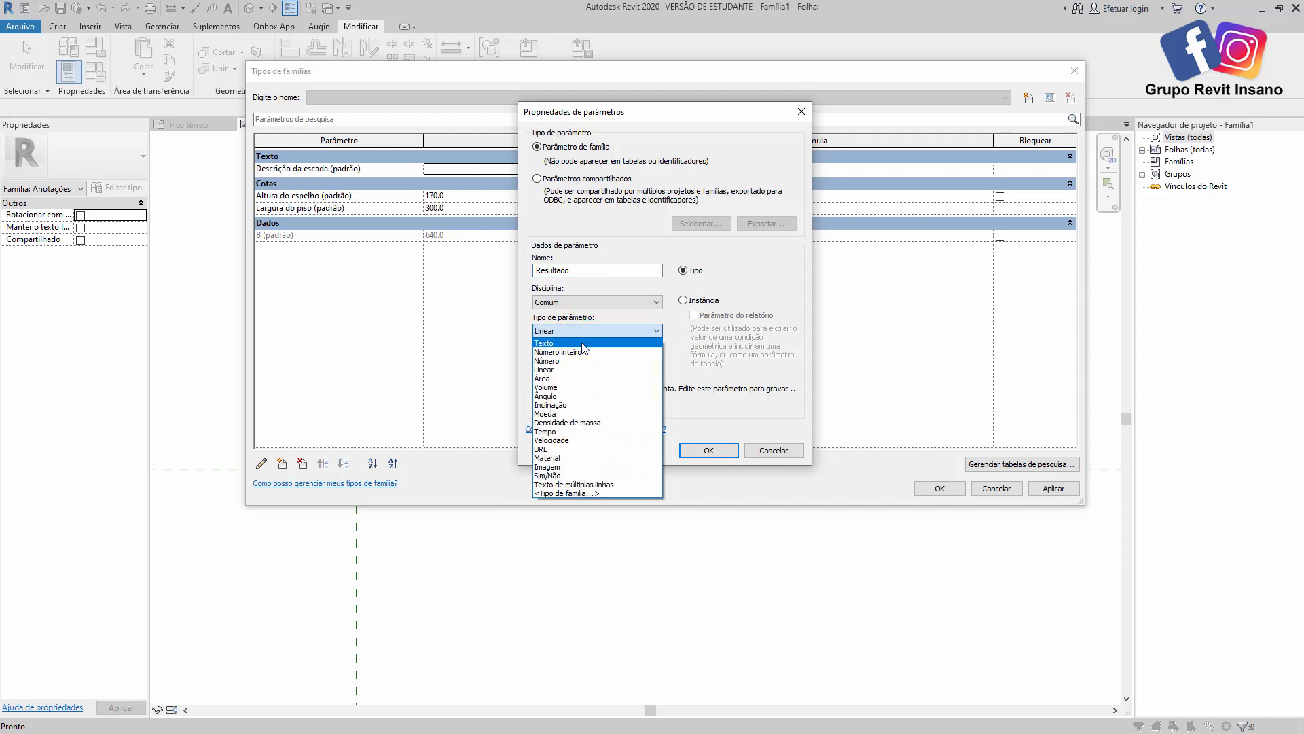
left_click(581, 343)
left_click(683, 300)
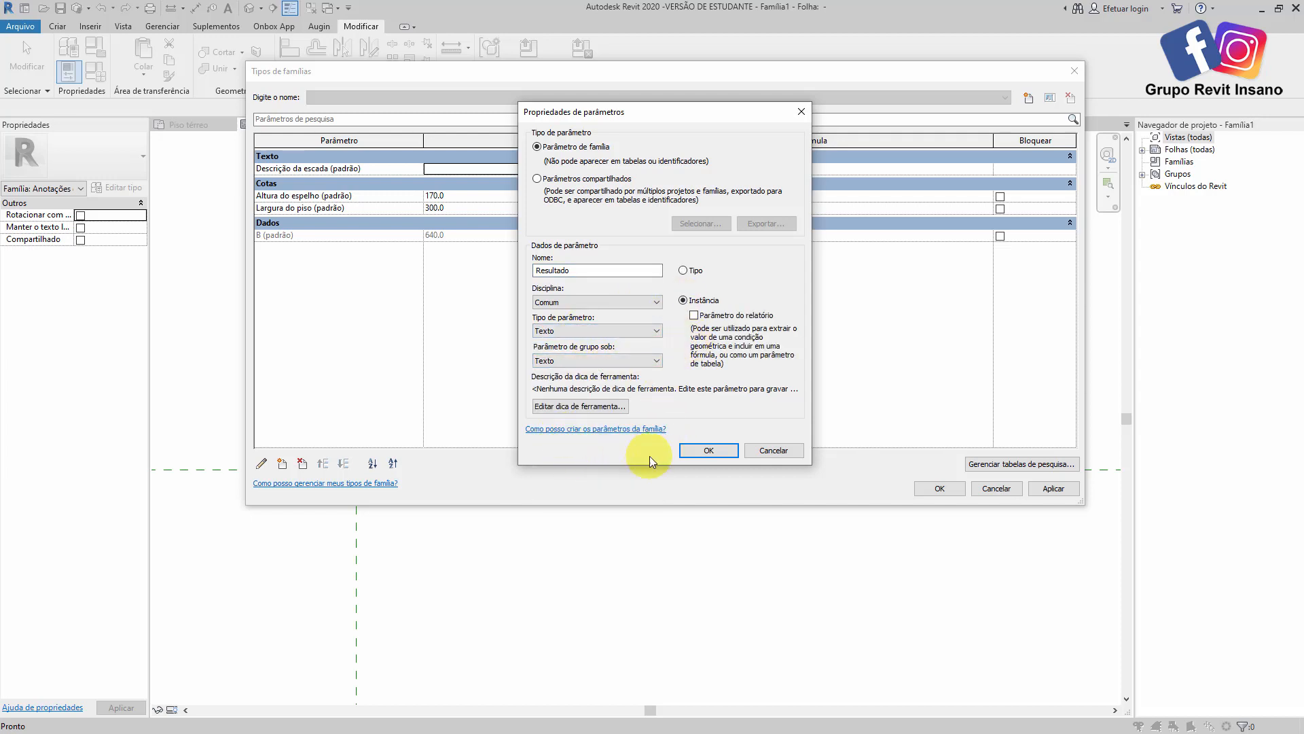
left_click(707, 451)
left_click_drag(292, 170, 307, 183)
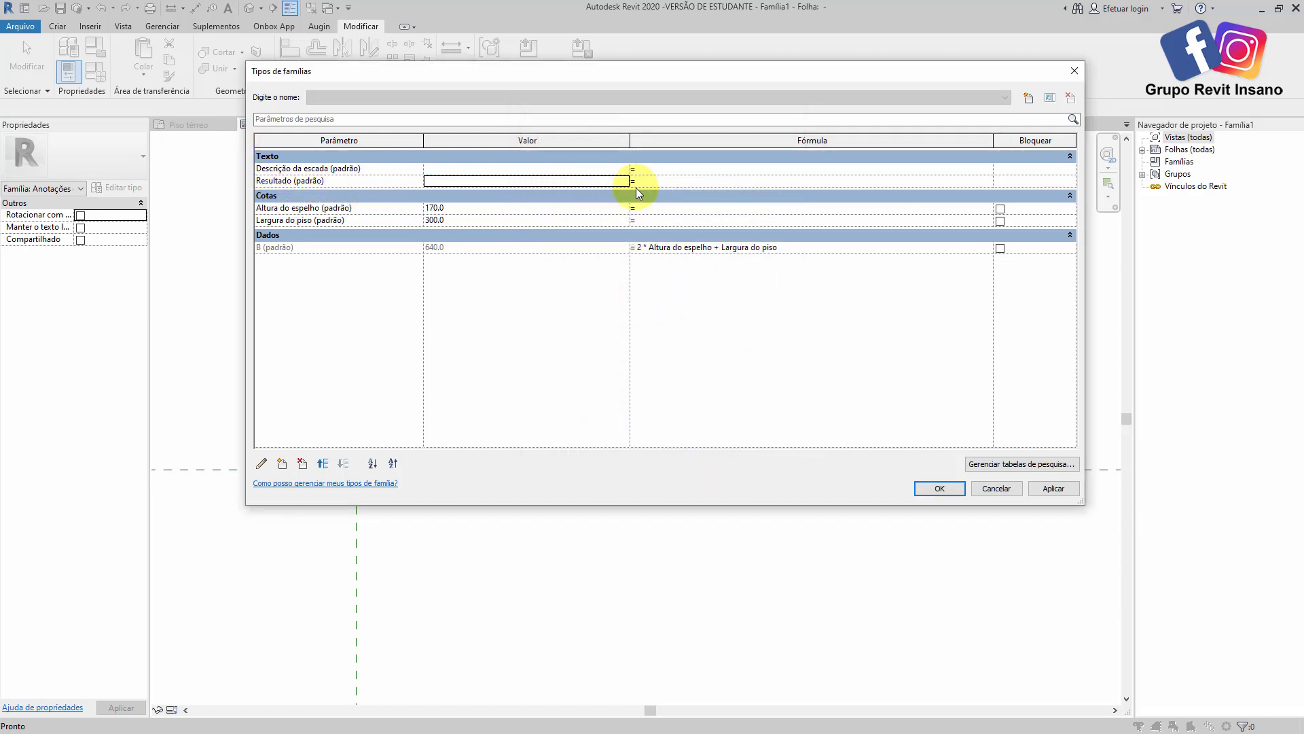
- Enter "Erro" in quotation marks as the formula of the Resultado parameter
left_click(669, 181)
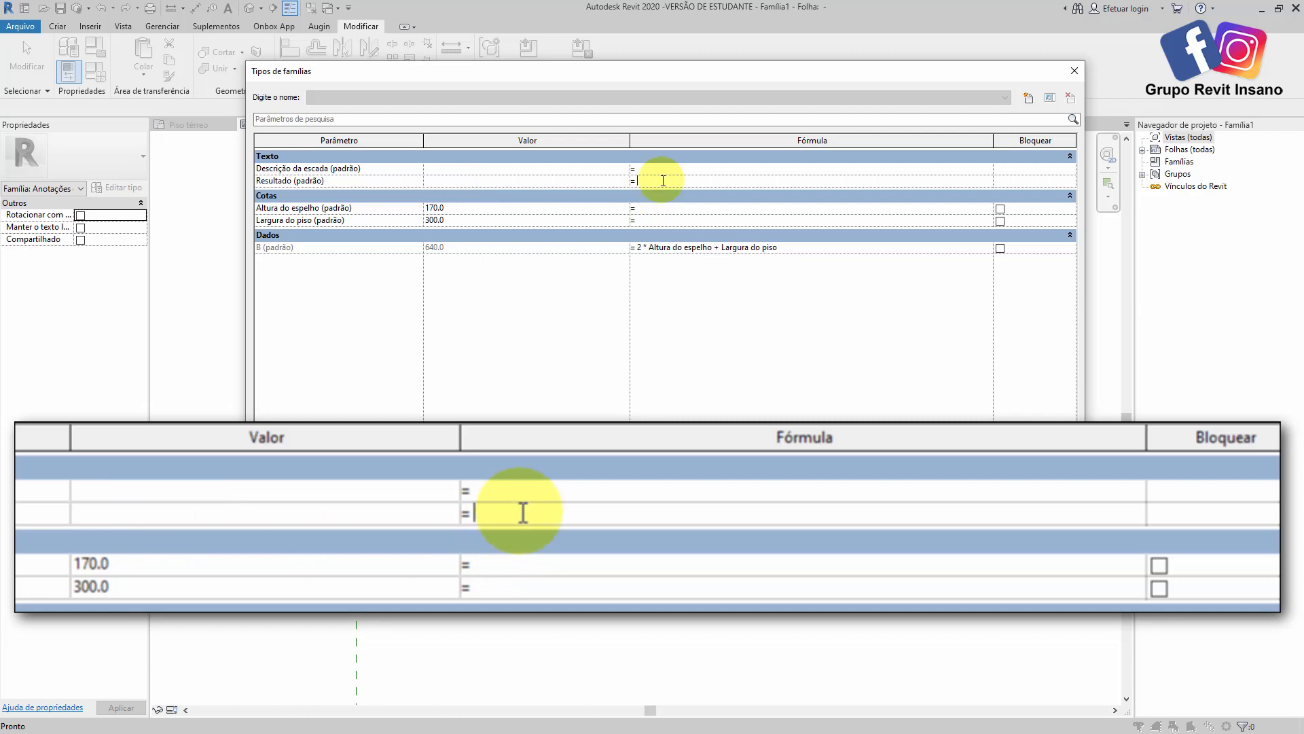
type("\"Erro\"")
key("Return")
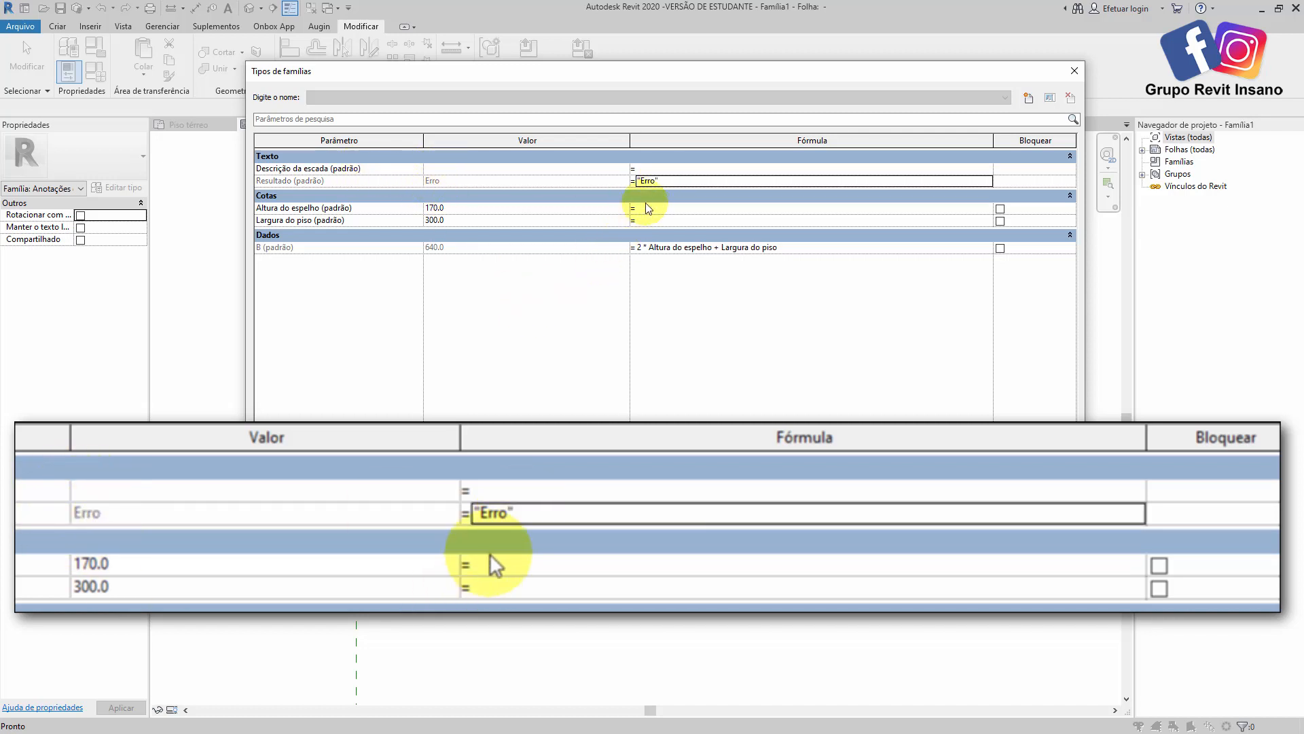
- Replace the Resultado formula with the beginning of a conditional: if(and(B<630
left_click(671, 181)
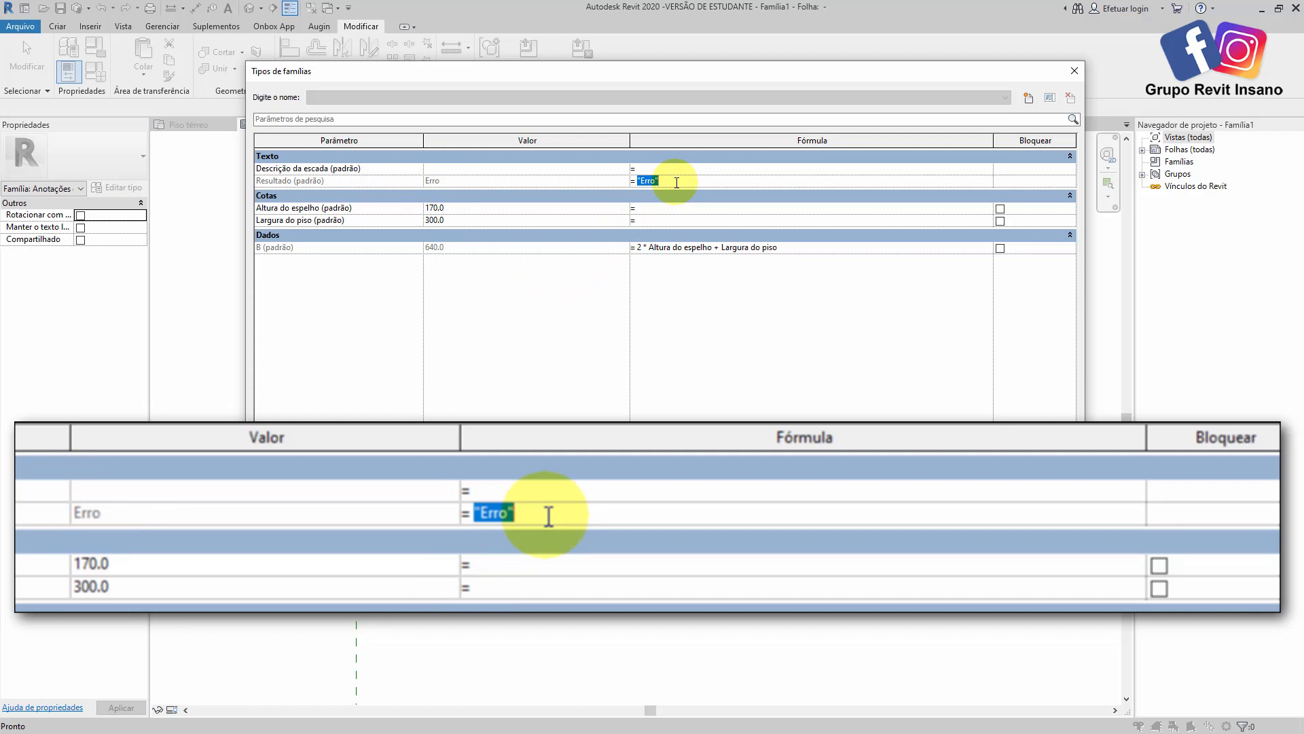
type("id")
key("BackSpace")
type("f(")
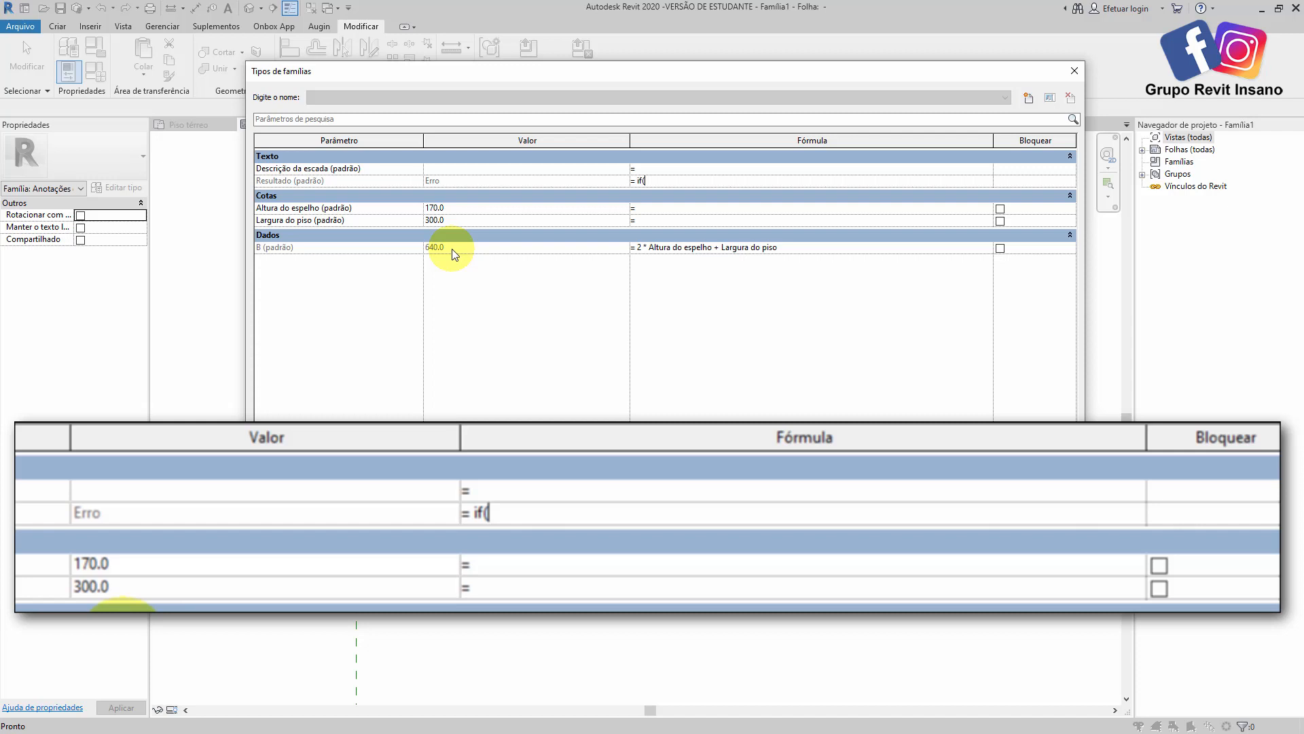
type("B<630")
key("Left")
key("Left")
key("Left")
key("Left")
key("Left")
type("and(")
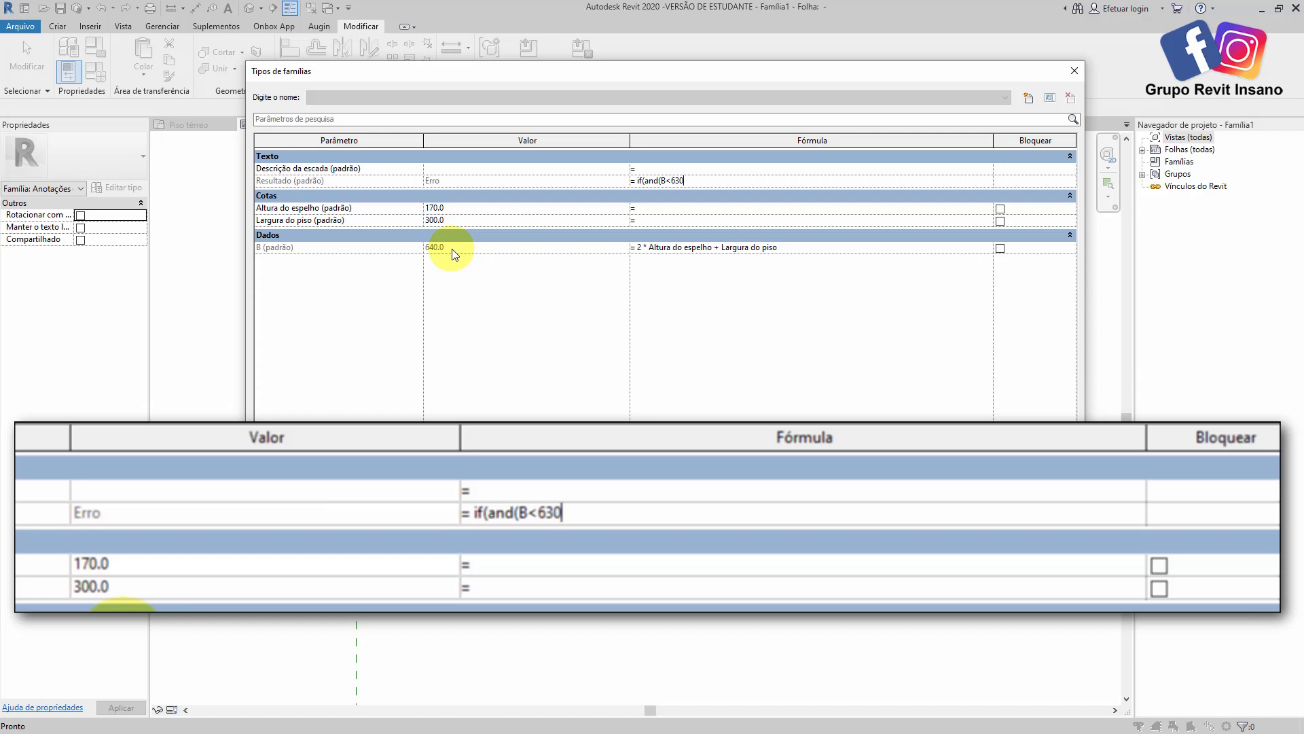
- Complete the condition of the Resultado formula so it reads if(and(B>630,B<64),
type(",")
key("Left")
key("Left")
key("Left")
key("Left")
key("Left")
type(">")
key("Delete")
key("End")
type("B>")
key("BackSpace")
type("<64),")
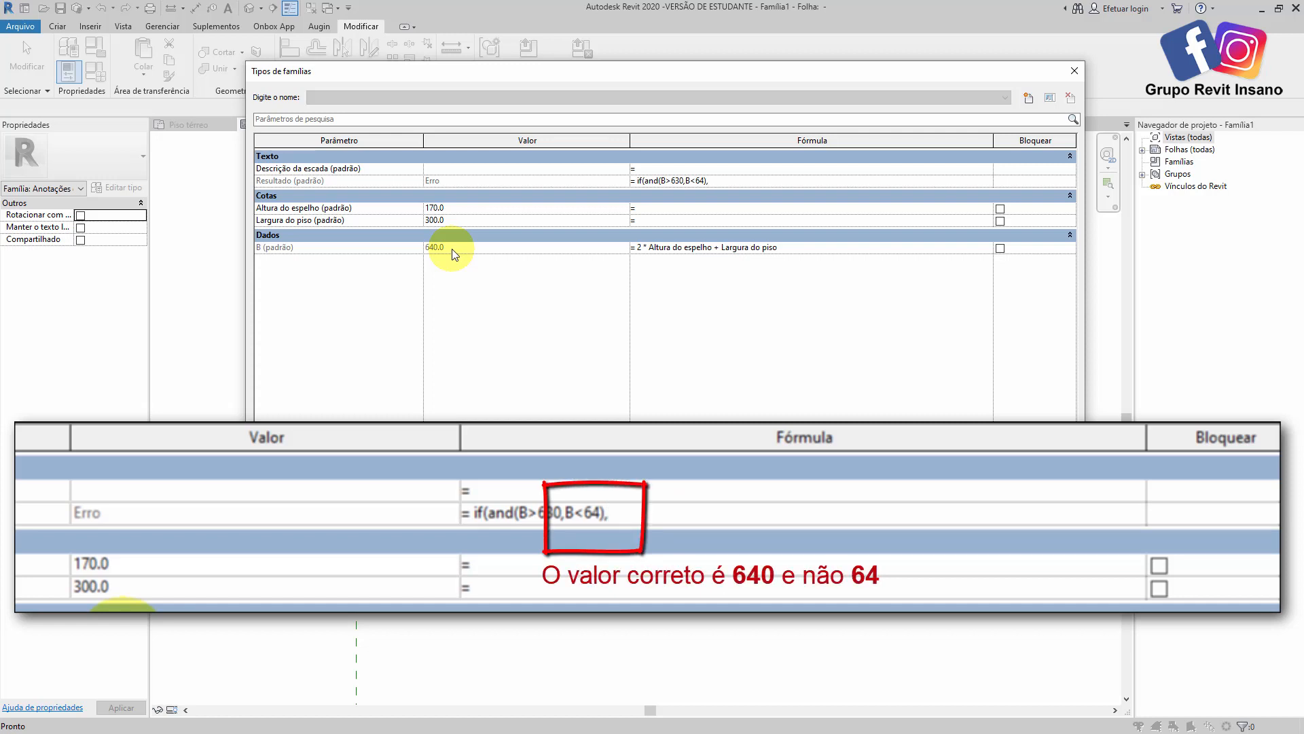
- Finish the Resultado formula with "***Balanceado***" and "***ERRO***" as its two outcomes, closing the last quotation mark
type("\"***Balanceado")
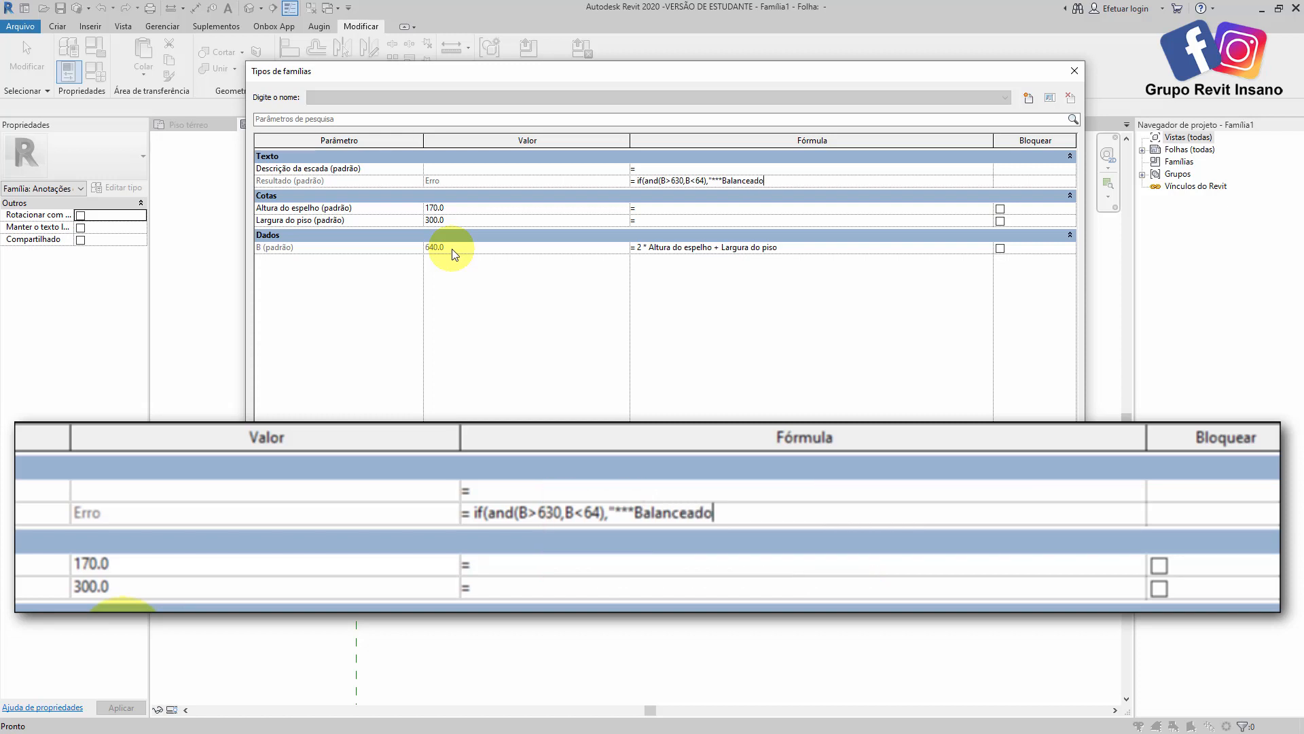
type("***\",")
type("\"***ERRO")
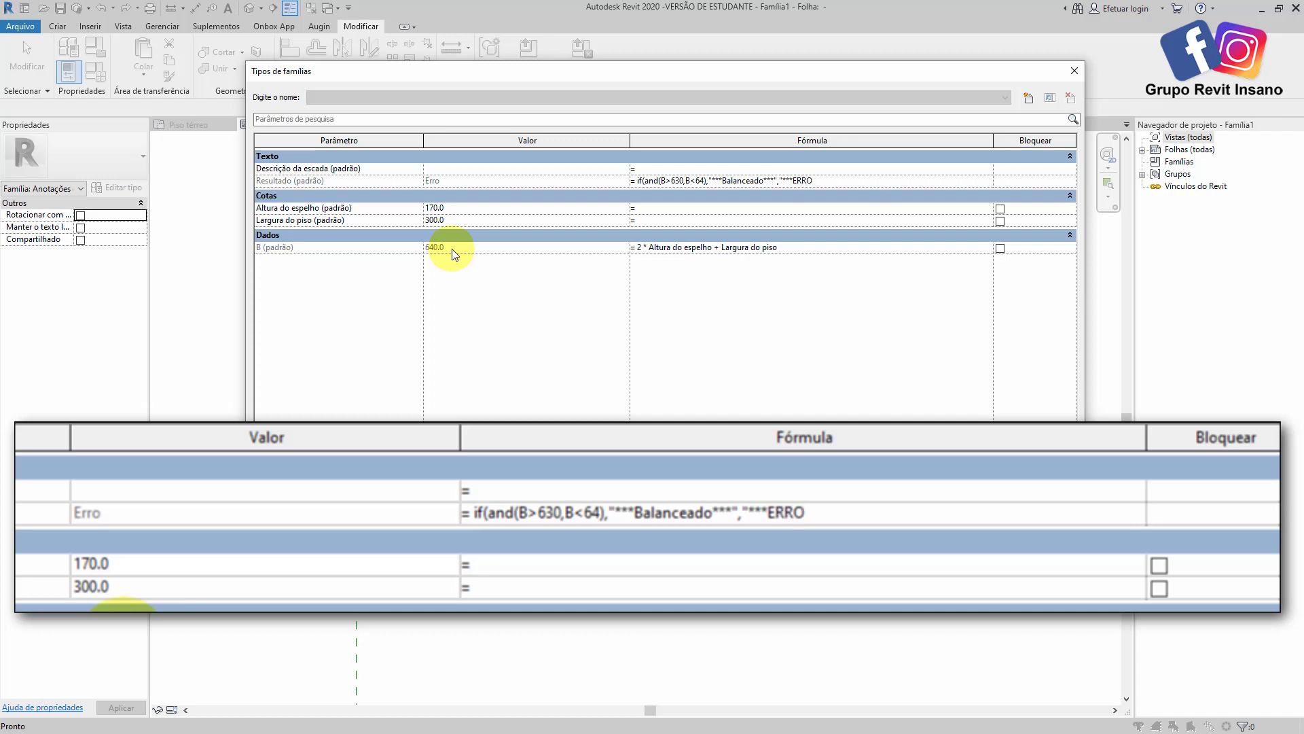
type("***\")")
key("Return")
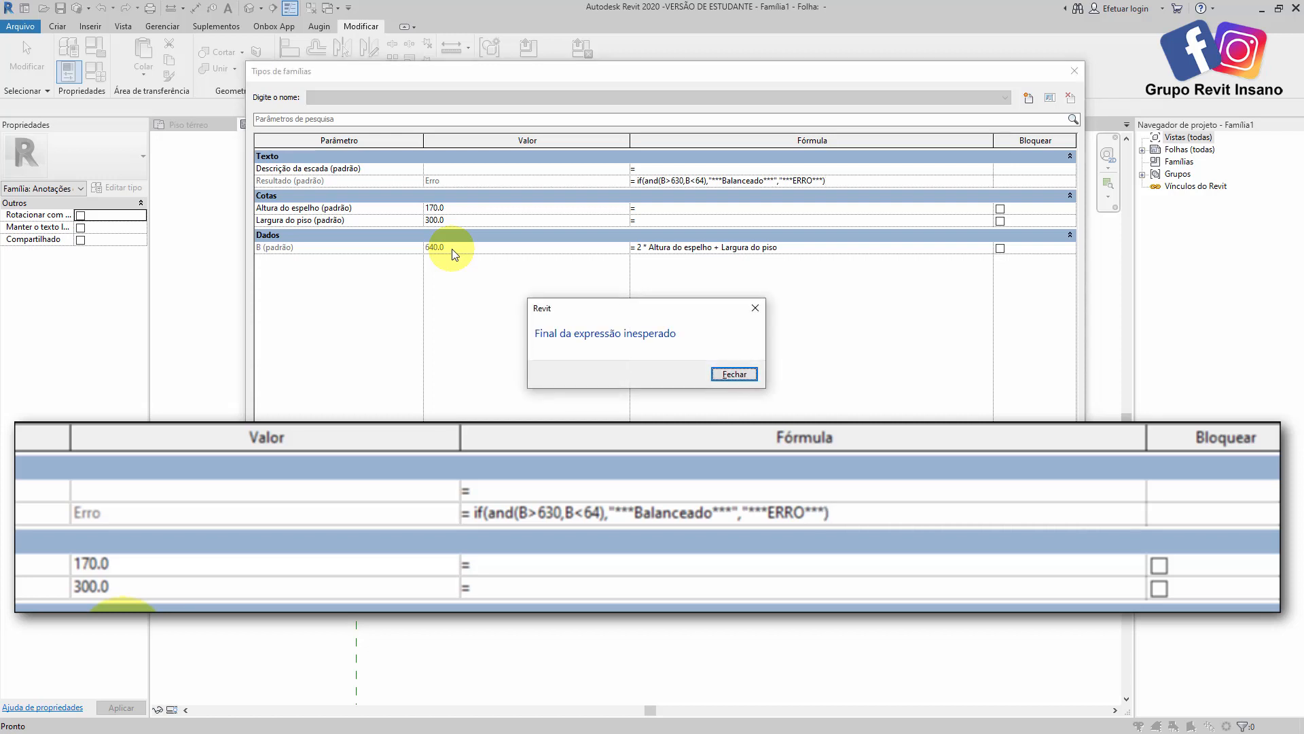
left_click(732, 375)
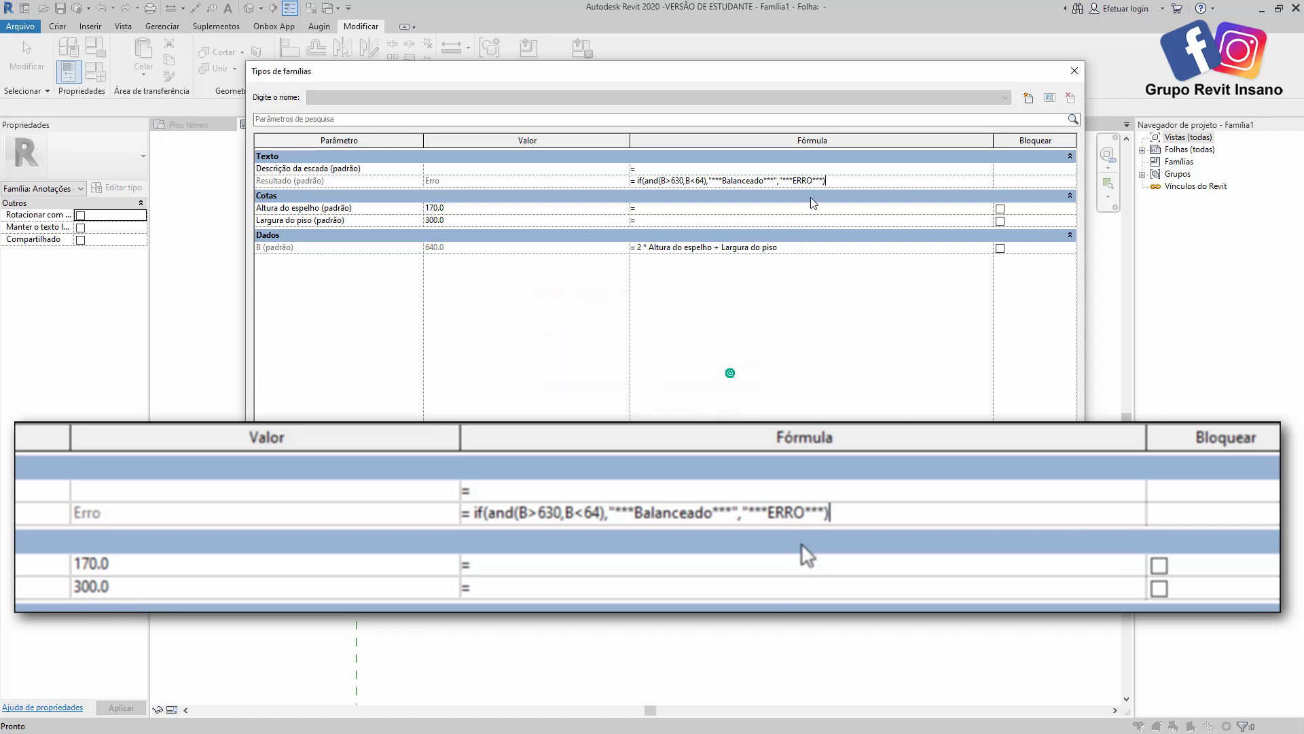
left_click(822, 180)
type("*\")")
key("Return")
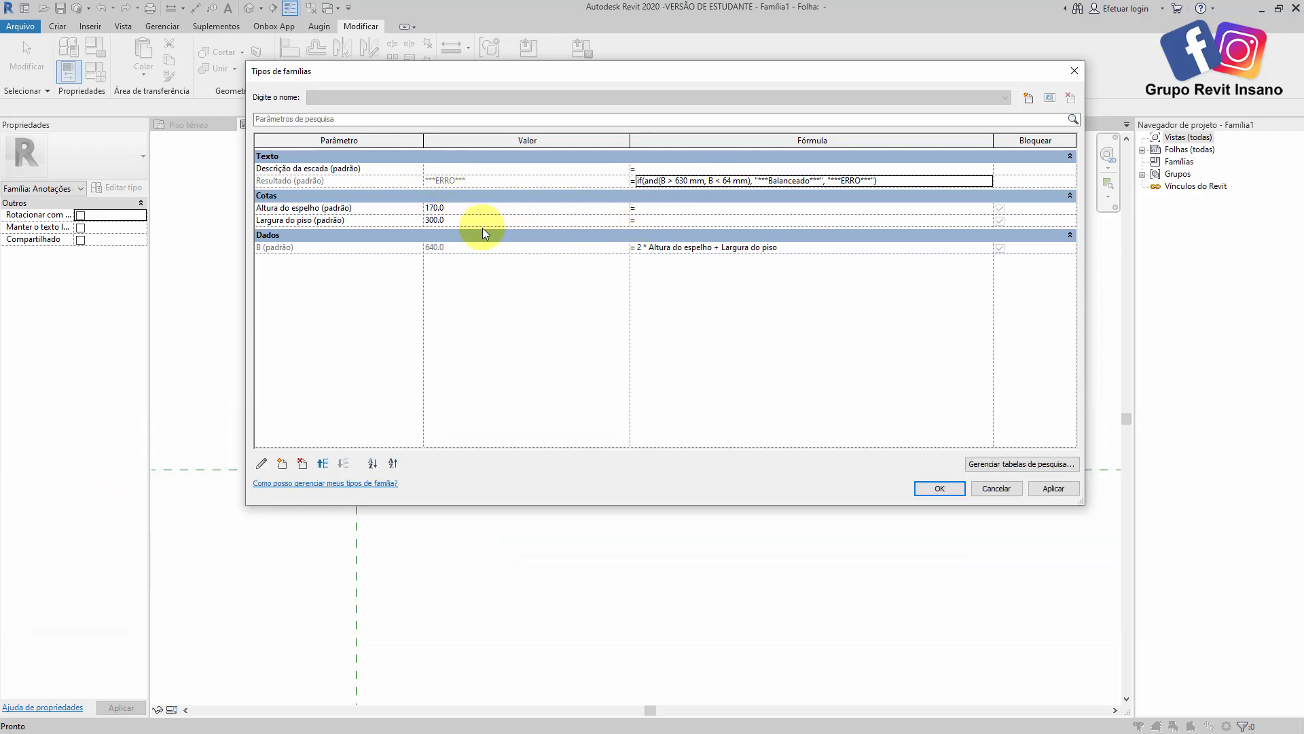
- Set Altura do espelho to 166 to test the Resultado formula, keeping Largura do piso at 300
left_click(434, 208)
left_click(434, 219)
left_click(432, 207)
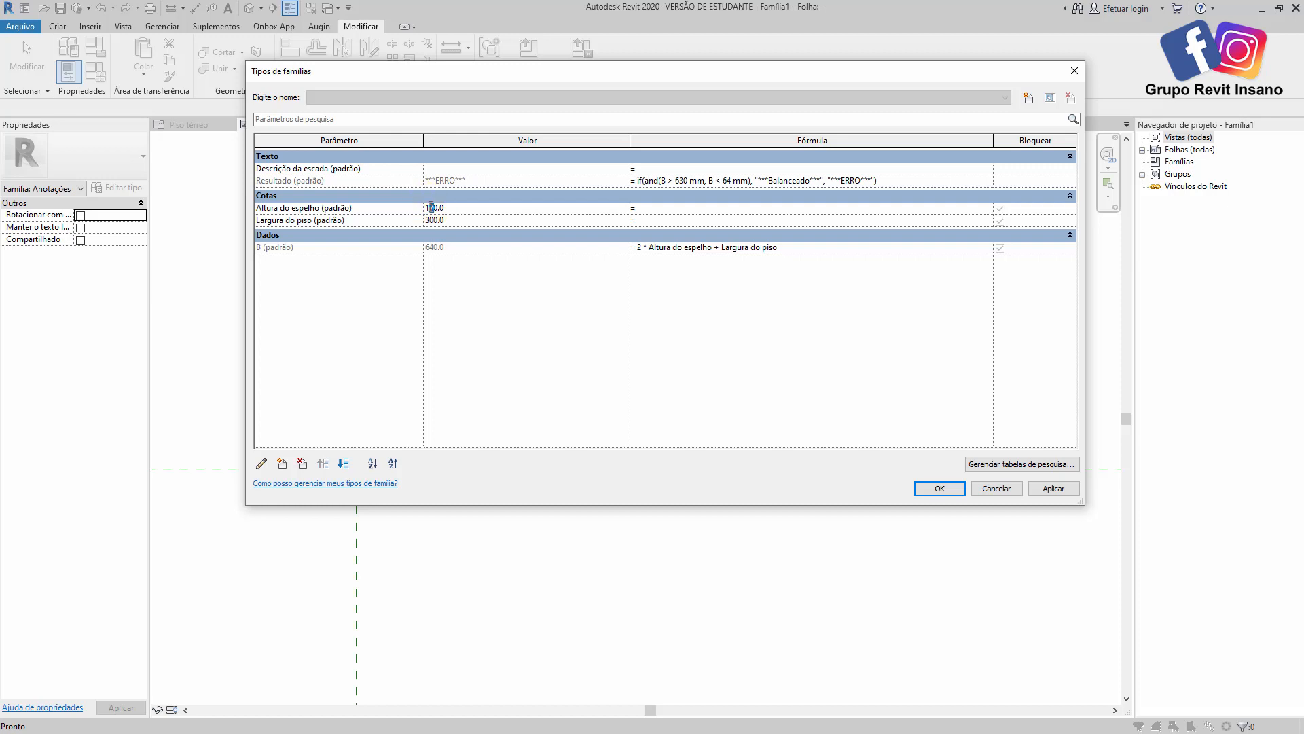
left_click_drag(431, 207, 447, 209)
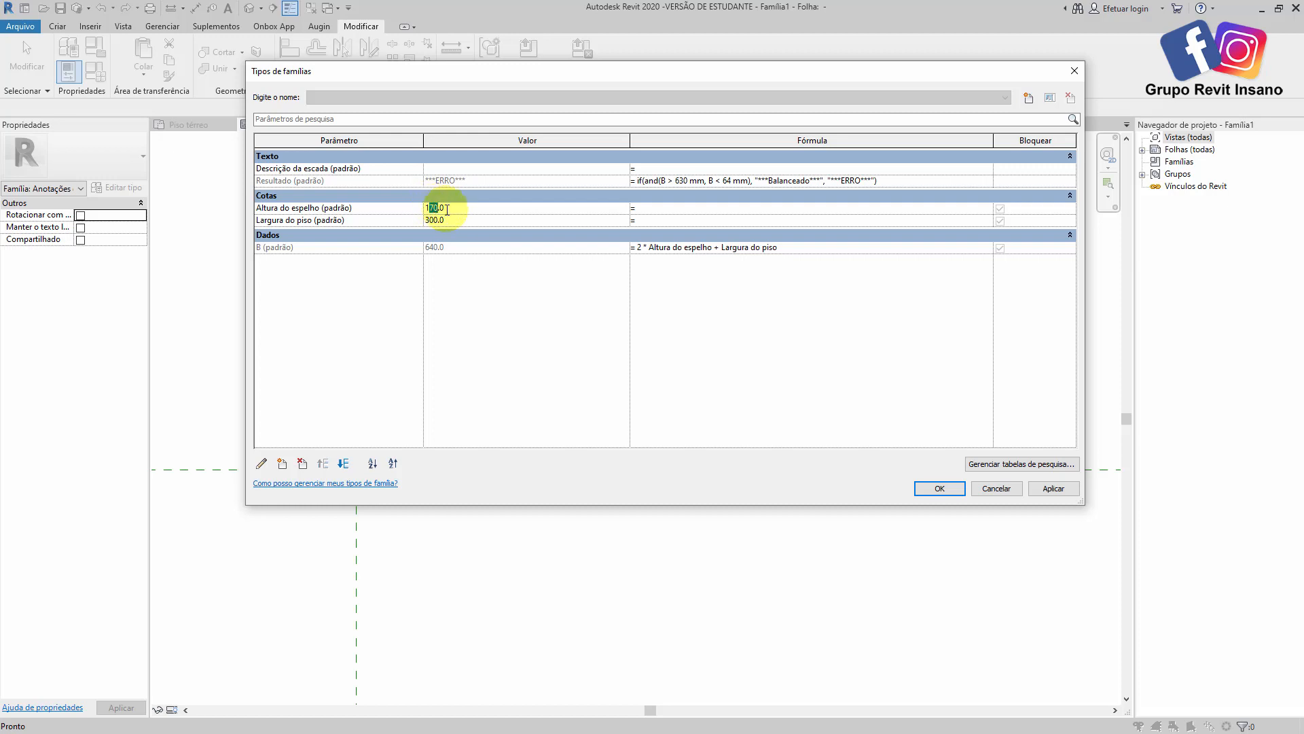
type("66")
left_click(467, 220)
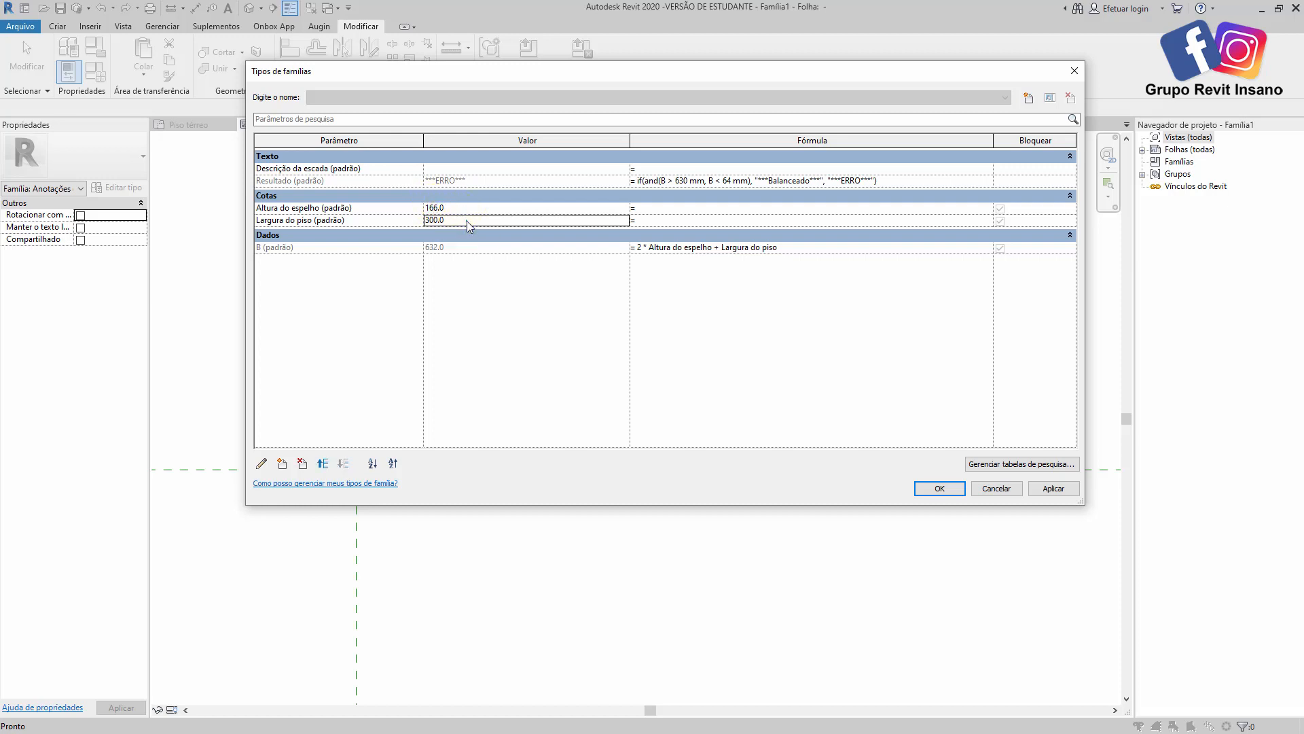
left_click(479, 235)
left_click(483, 207)
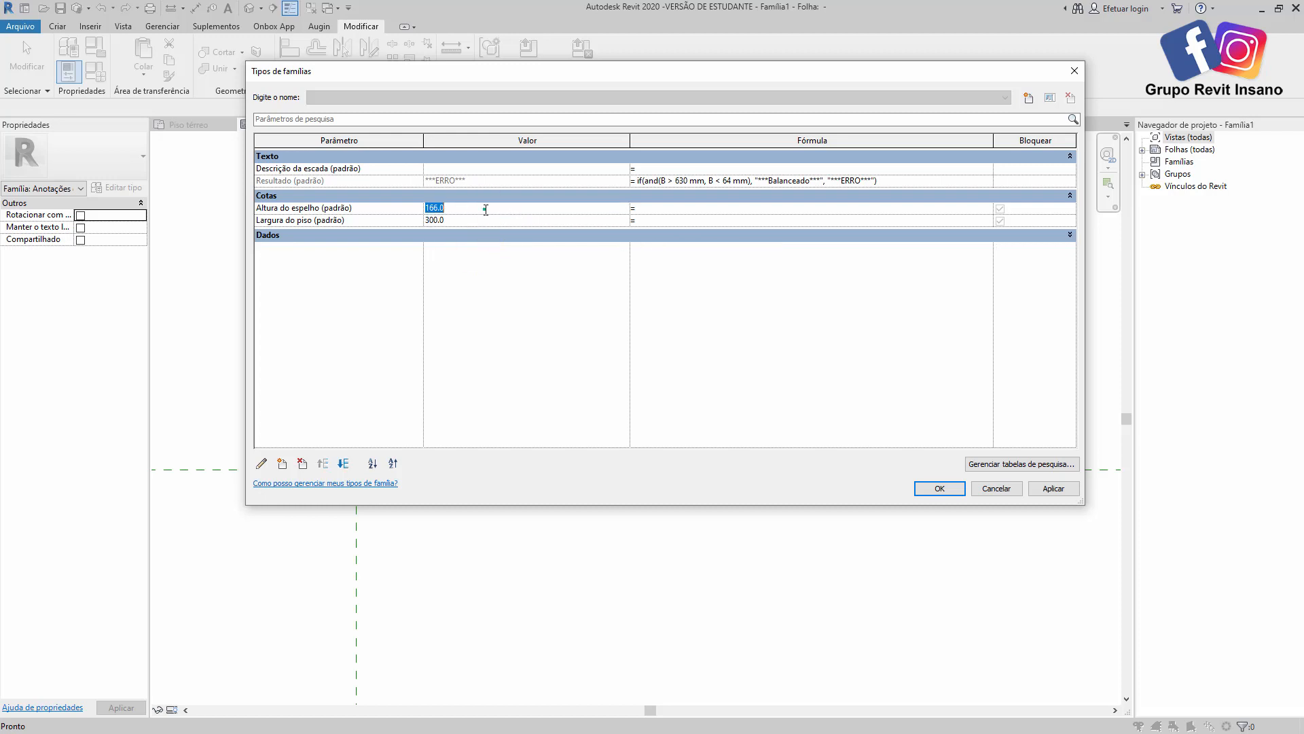
left_click(483, 220)
key("Return")
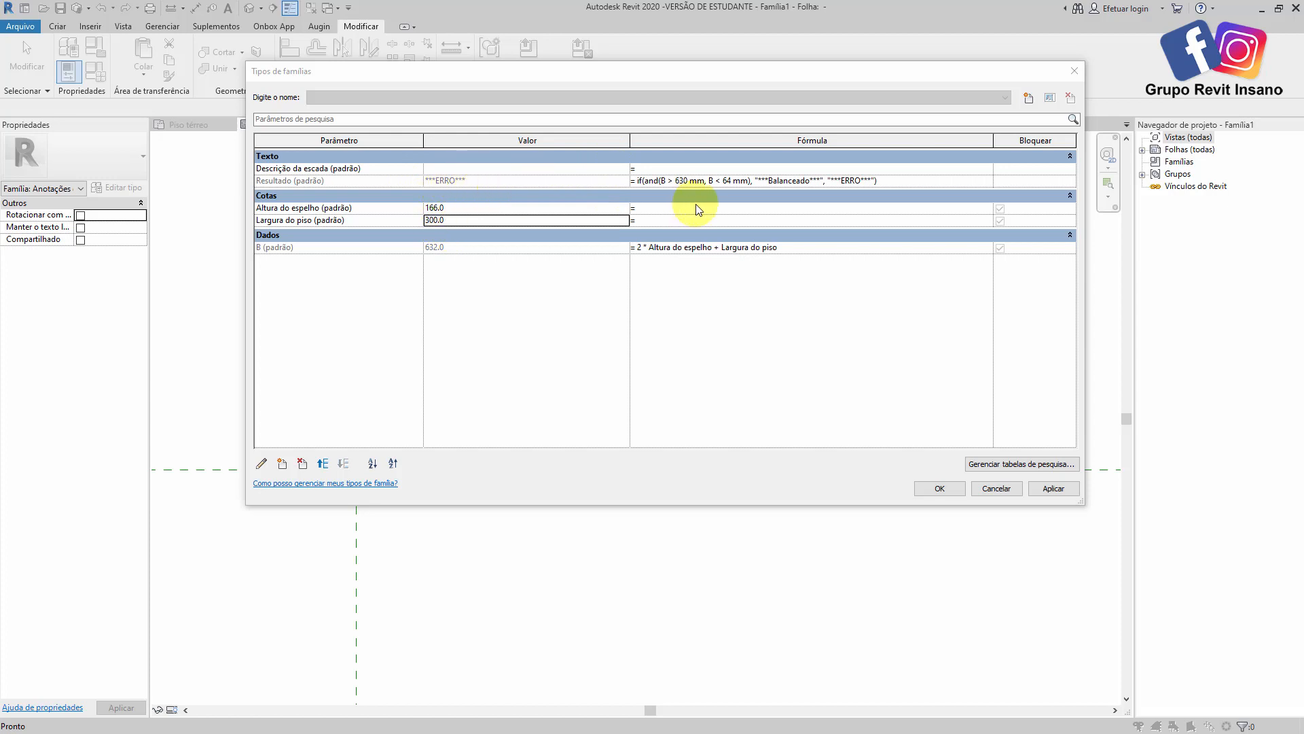
- Correct the upper limit of B in the Resultado formula to 640 mm
left_click(729, 180)
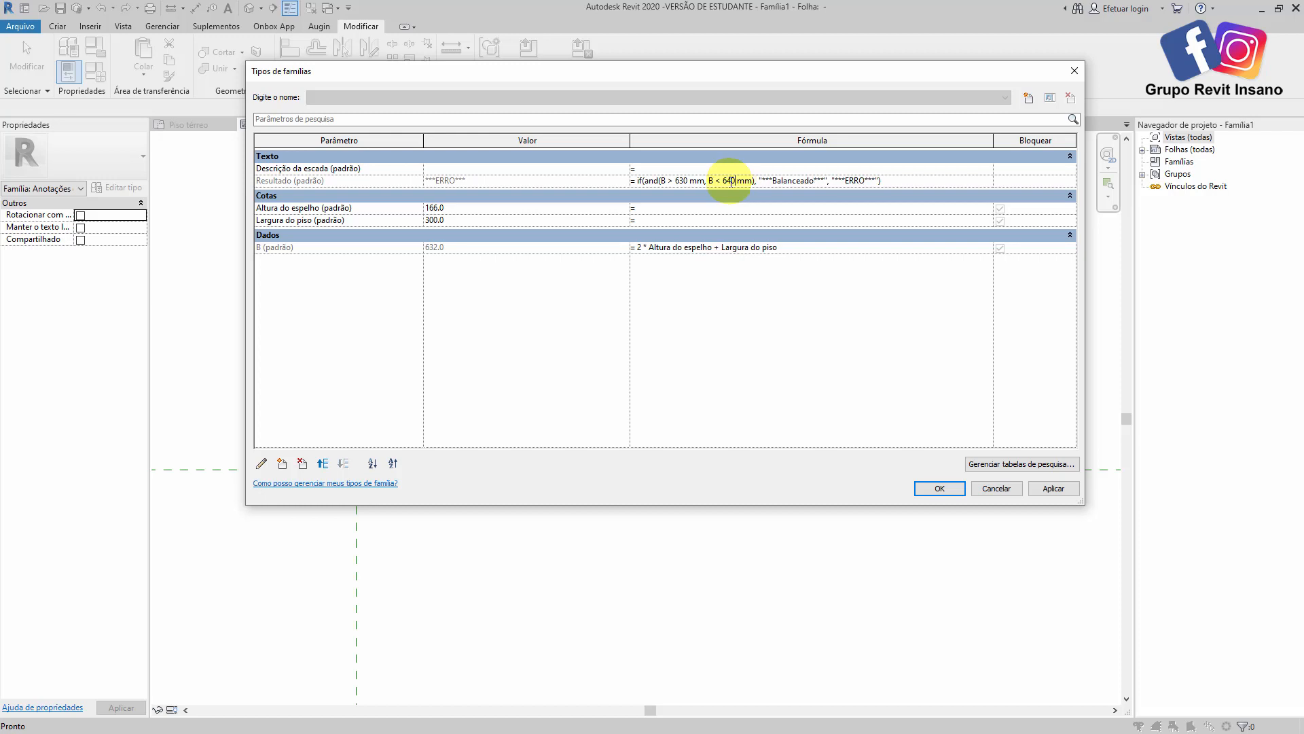
left_click(711, 218)
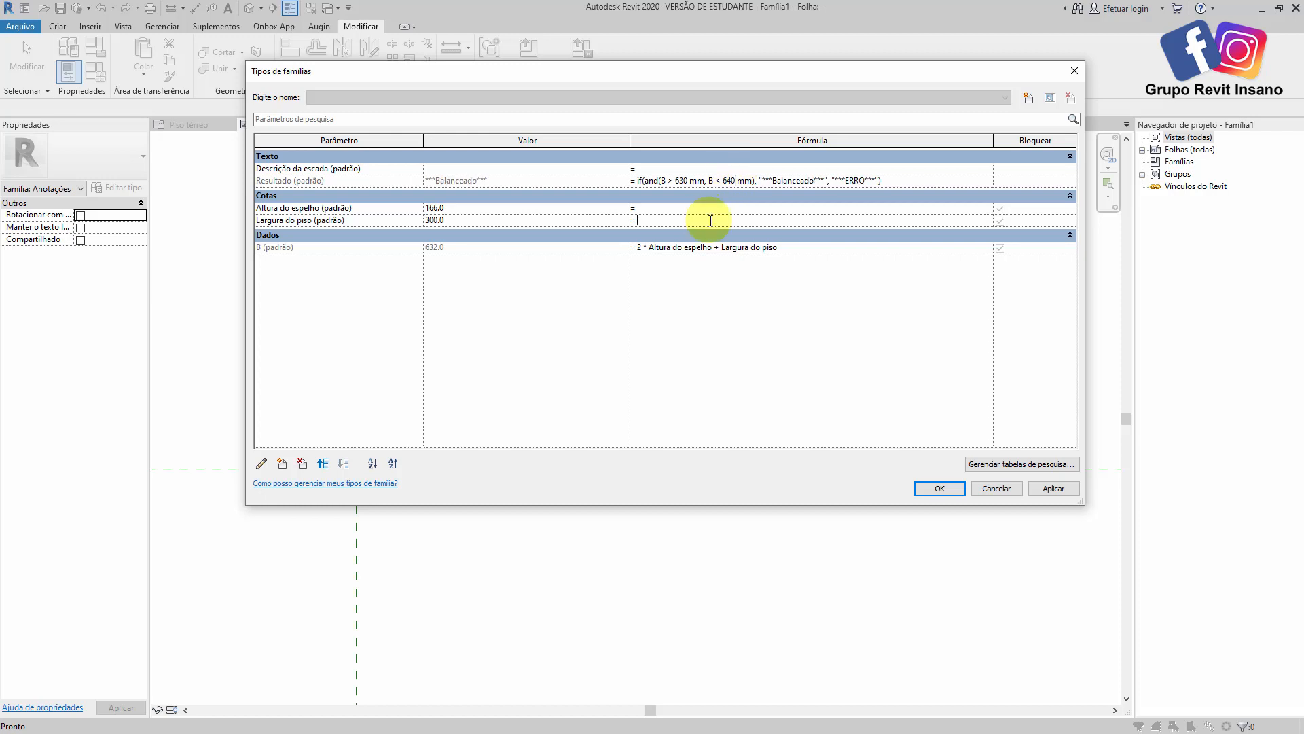
- Test the Resultado formula with Altura do espelho at 176, then set it to 170
left_click(440, 211)
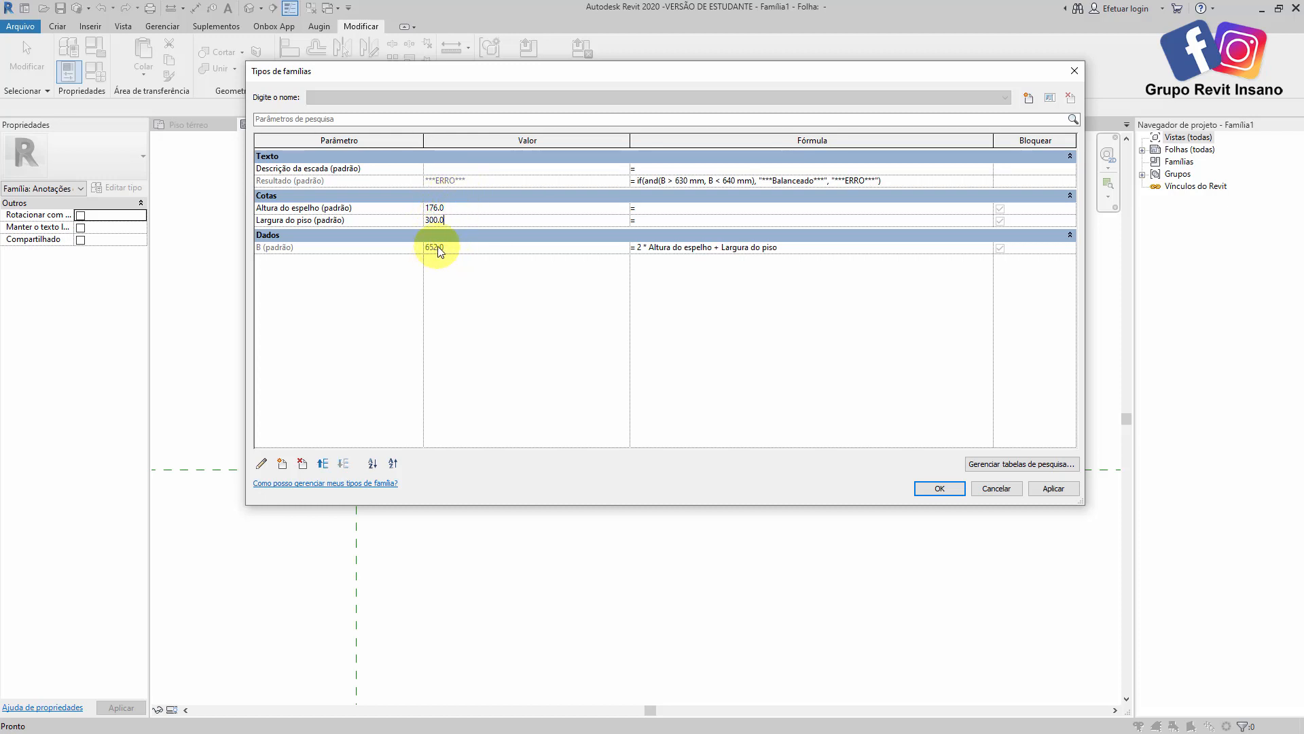
left_click(697, 218)
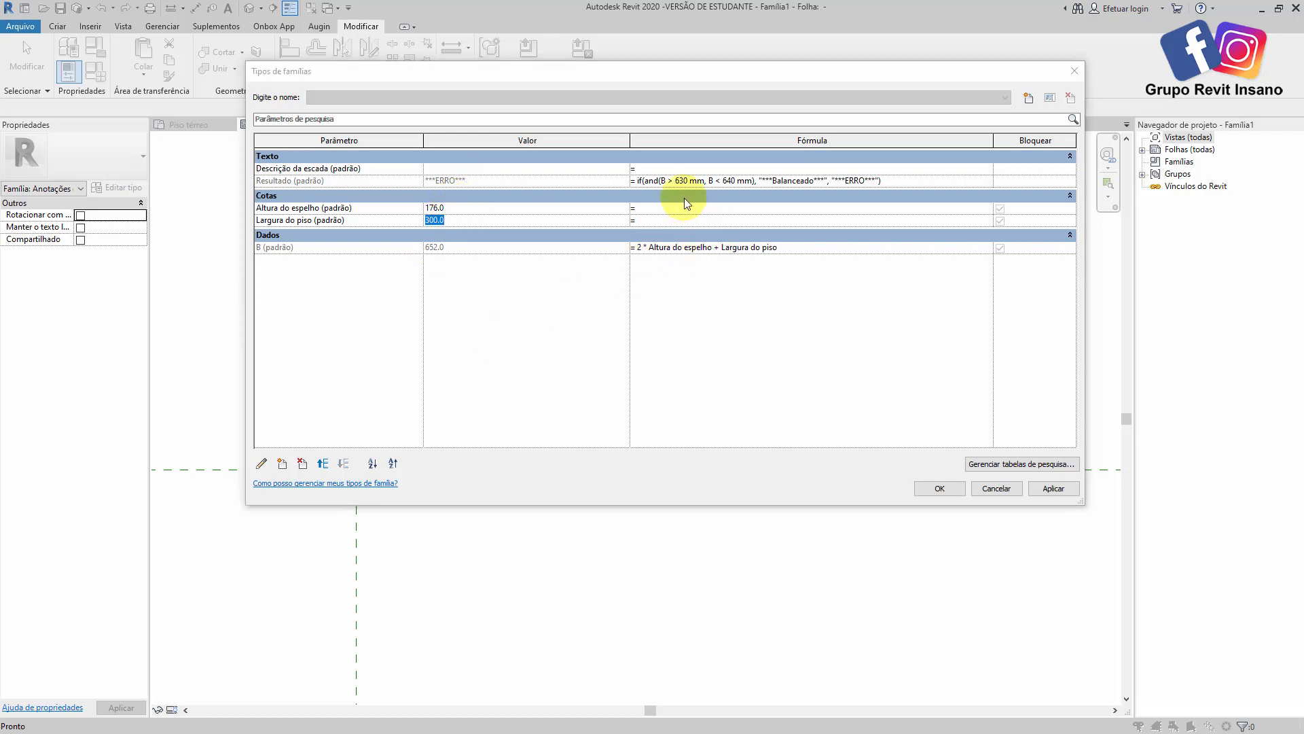
left_click(673, 183)
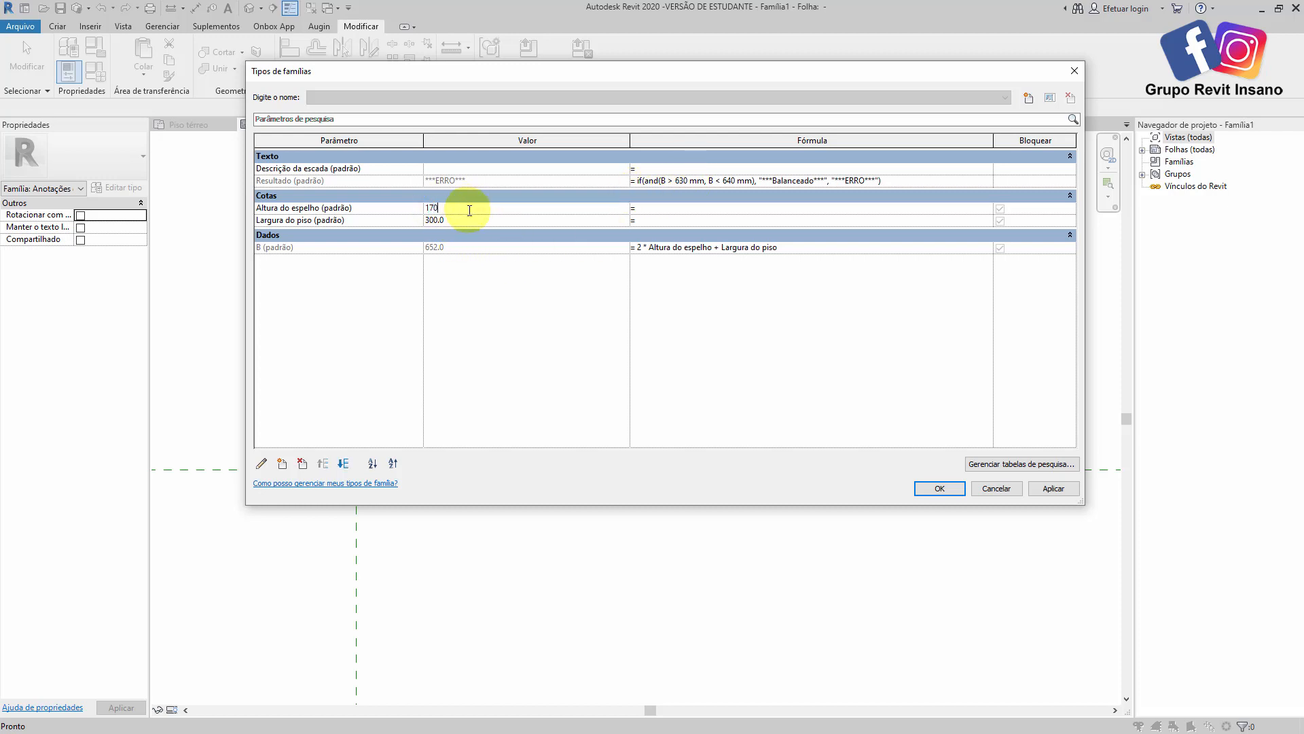
left_click(469, 224)
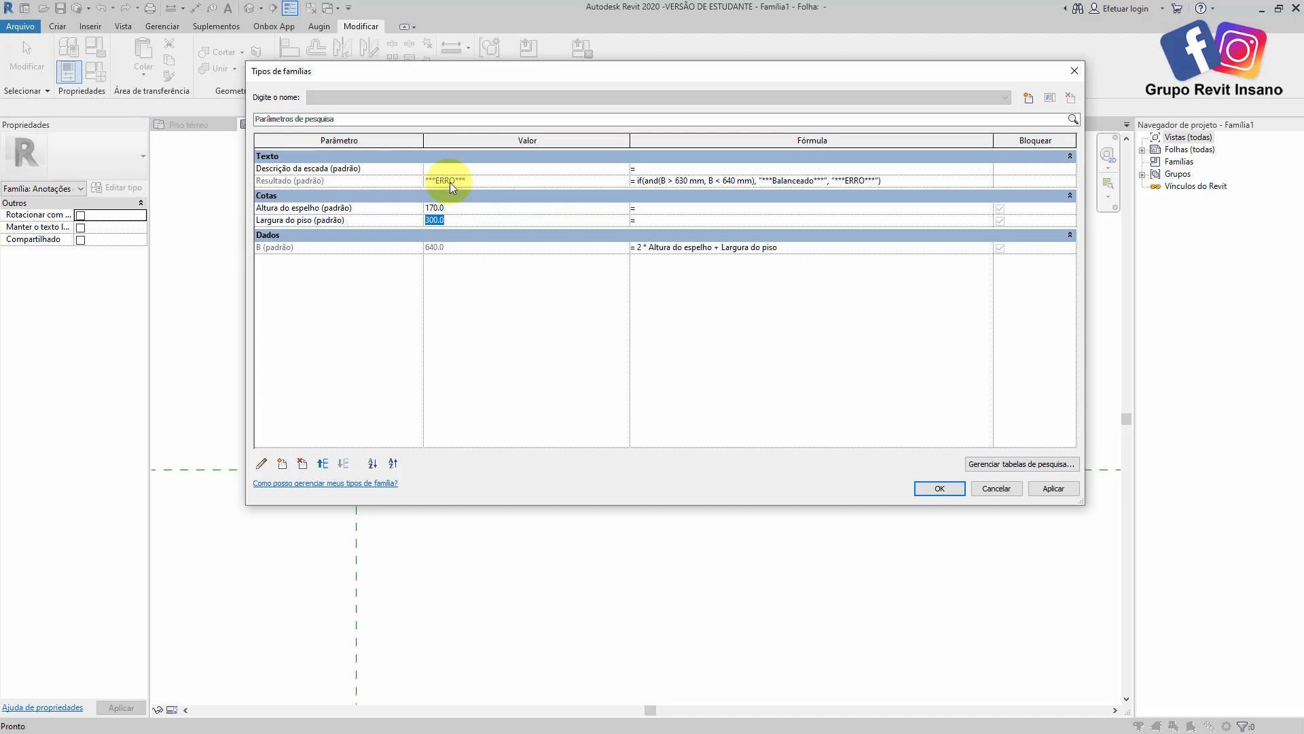
- Set the limits in the Resultado formula to B > 629 mm and B < 641 mm, and accept the family types
left_click(682, 180)
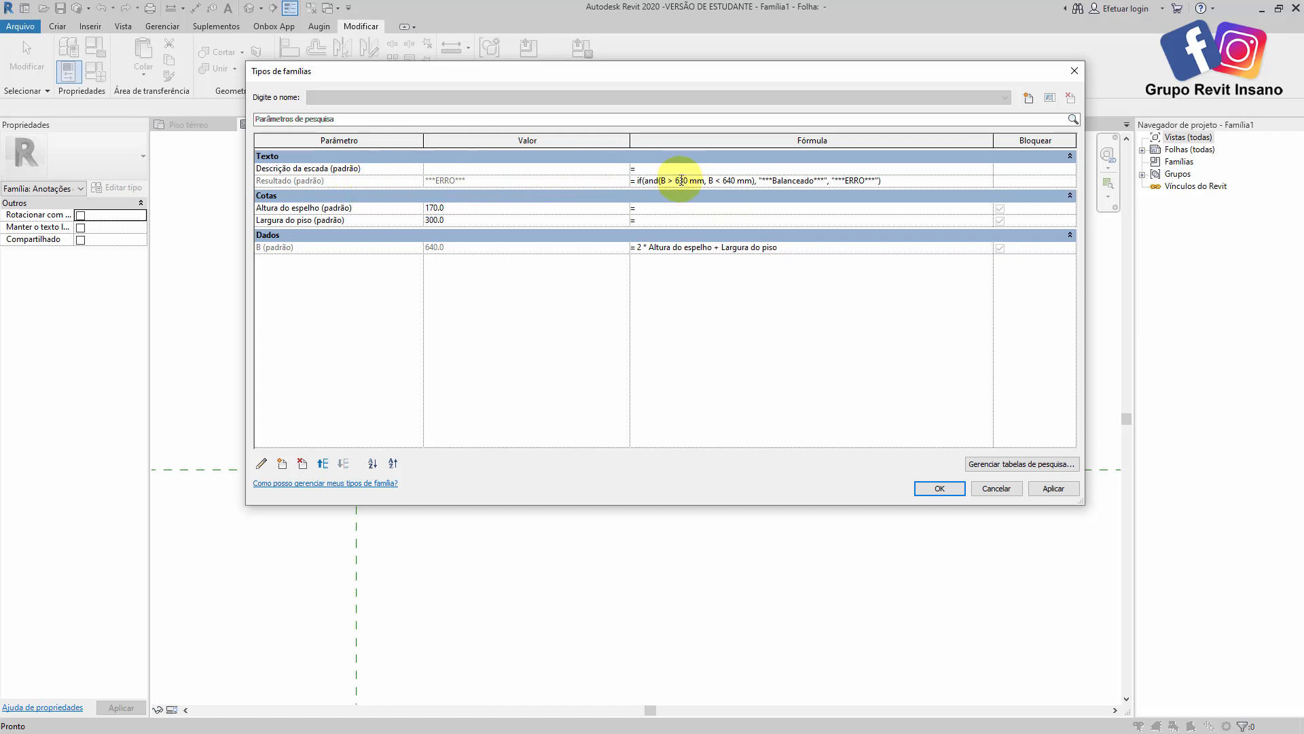
left_click_drag(679, 180, 687, 181)
left_click(732, 181)
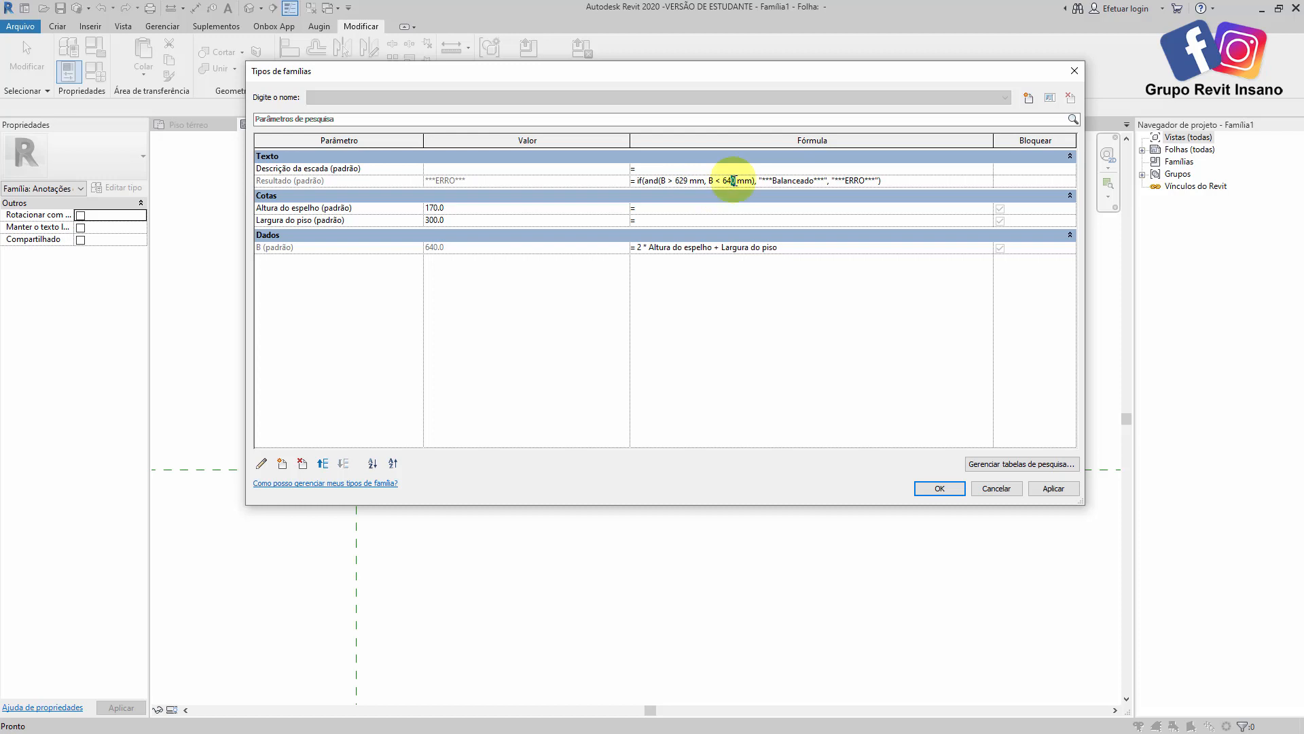
left_click(567, 209)
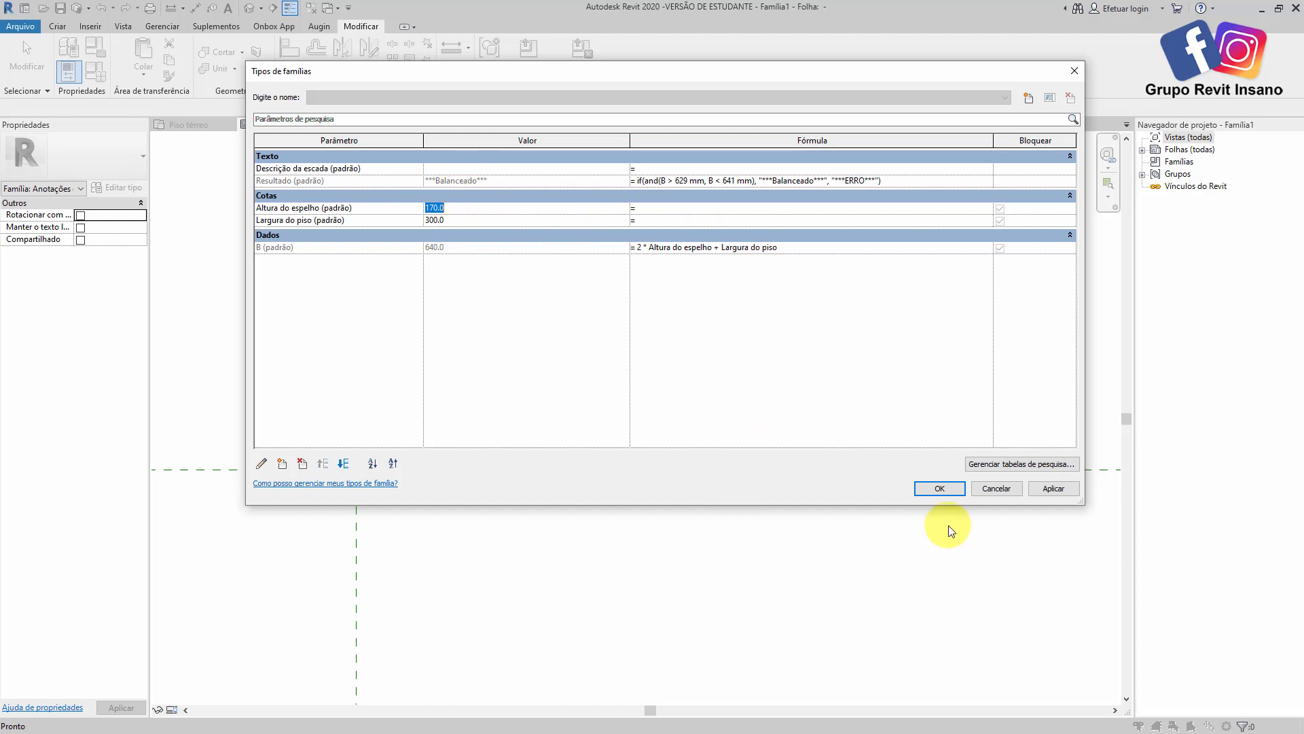
left_click(939, 489)
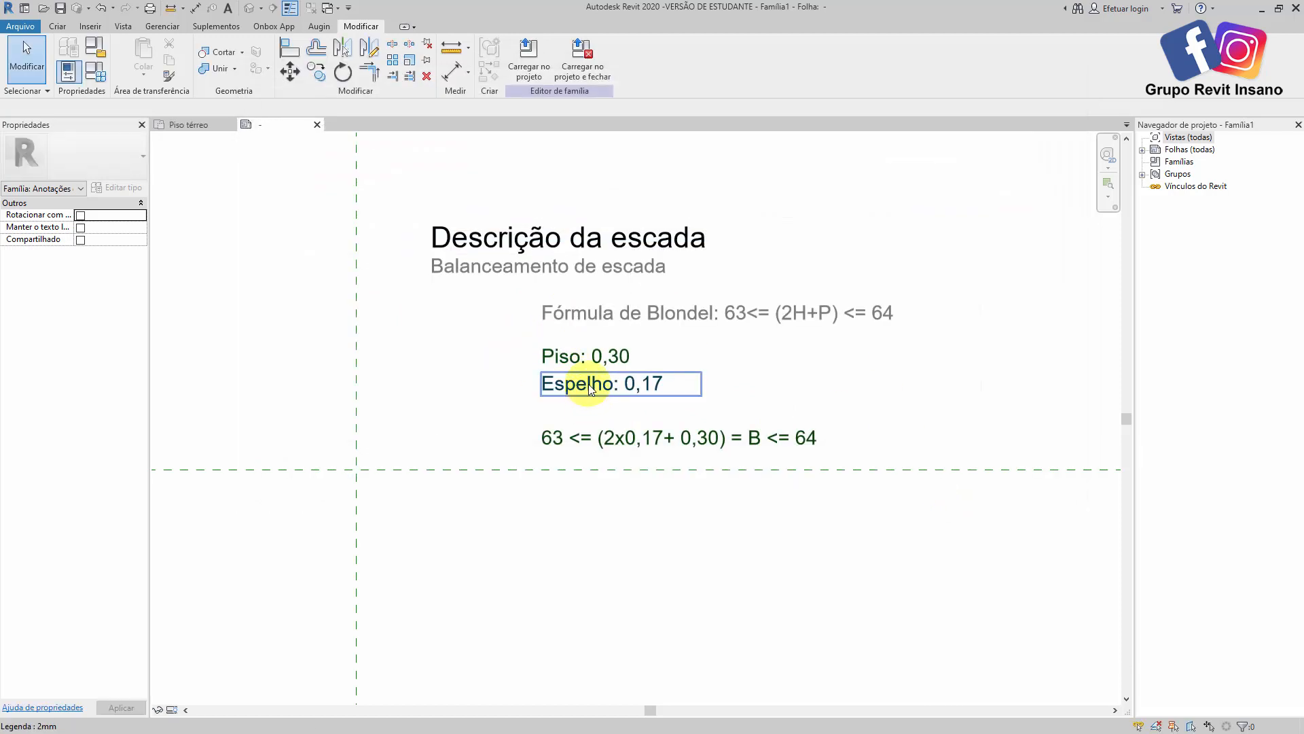
- Copy the Espelho label below the Blondel expression and replace the copy's parameter with Resultado
left_click(563, 373)
left_click_drag(564, 374, 568, 475, "ctrl")
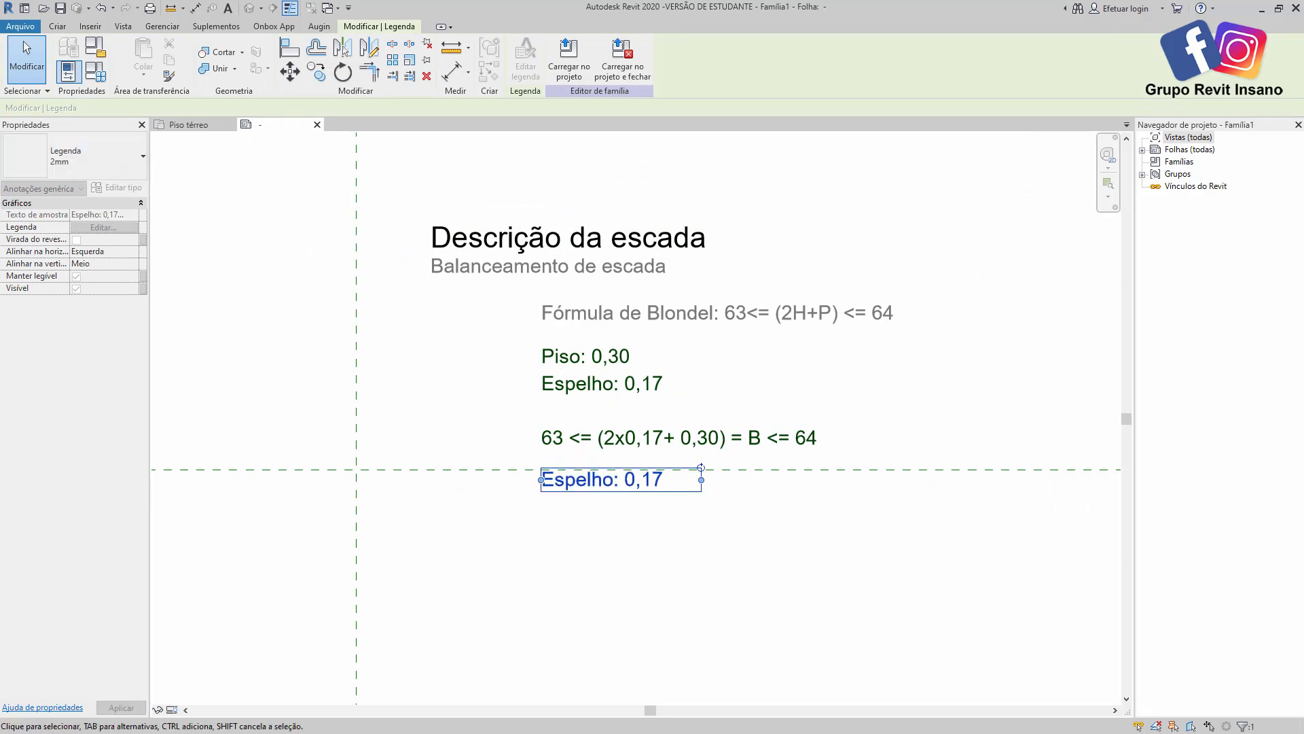
left_click(103, 227)
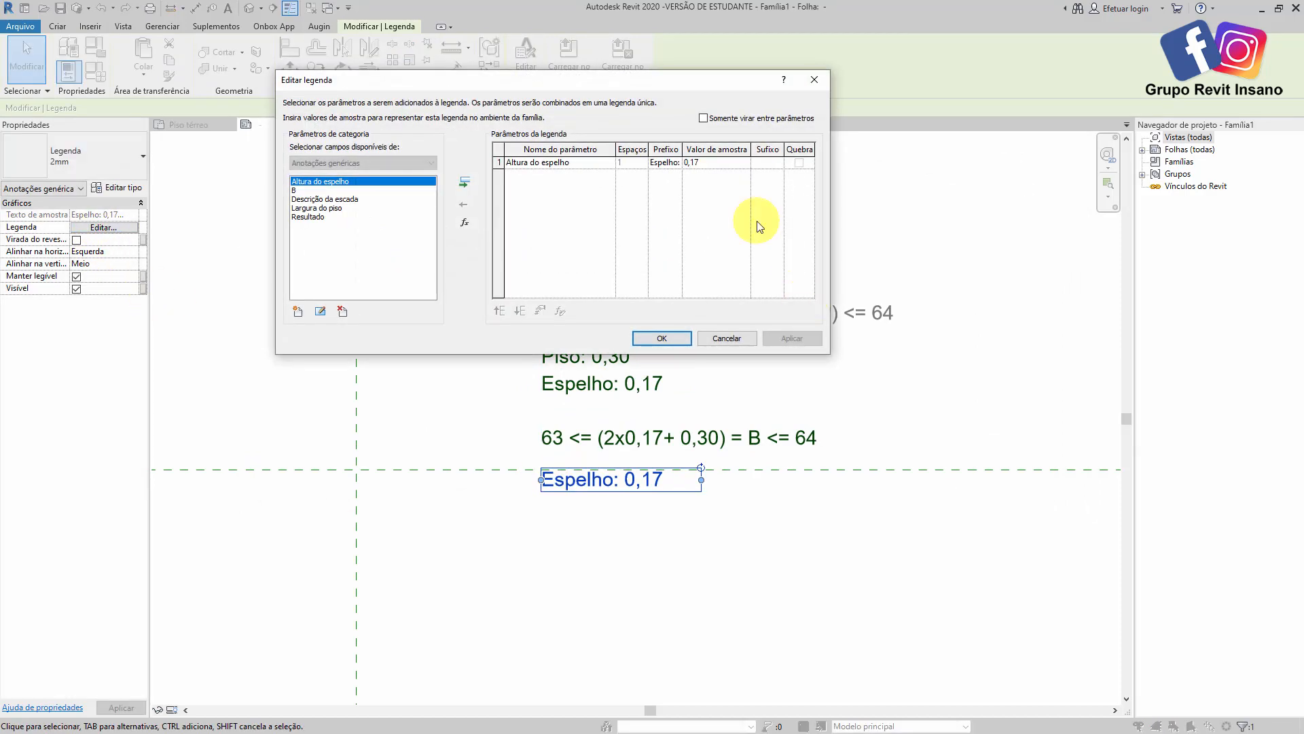
left_click(464, 201)
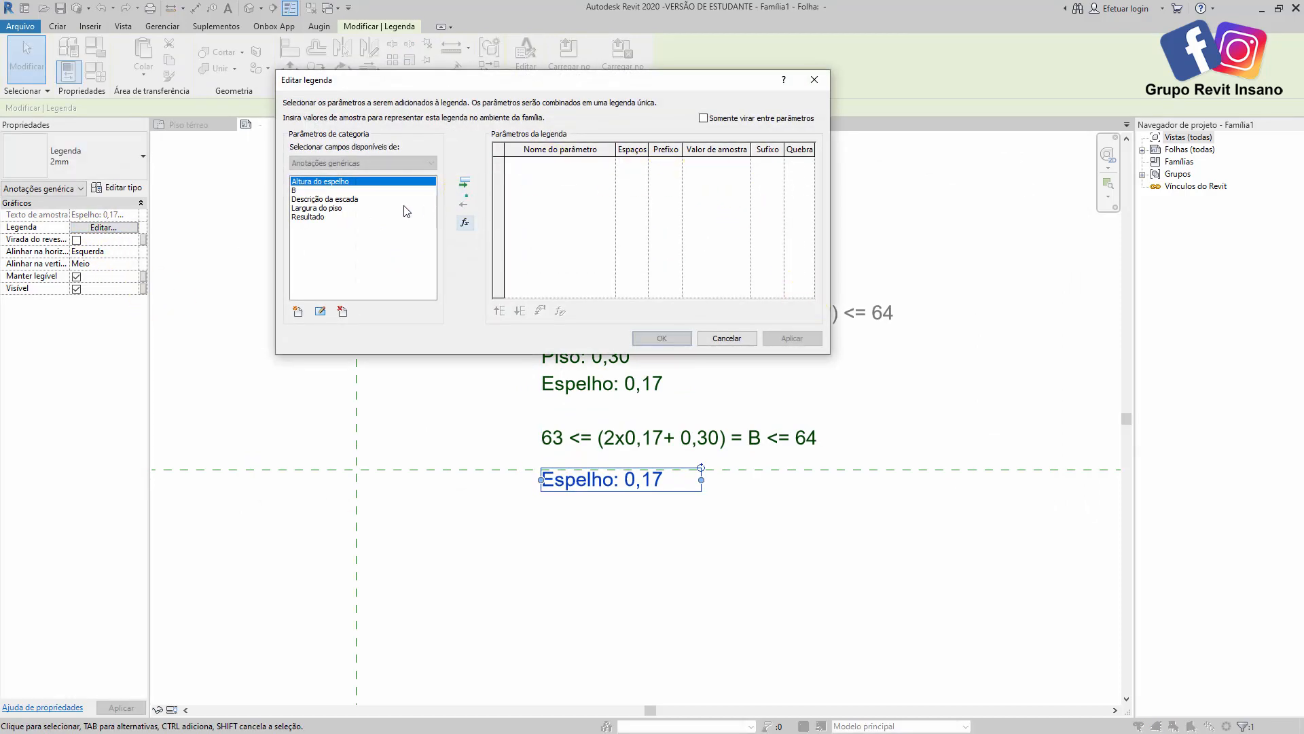
left_click(317, 218)
left_click(464, 182)
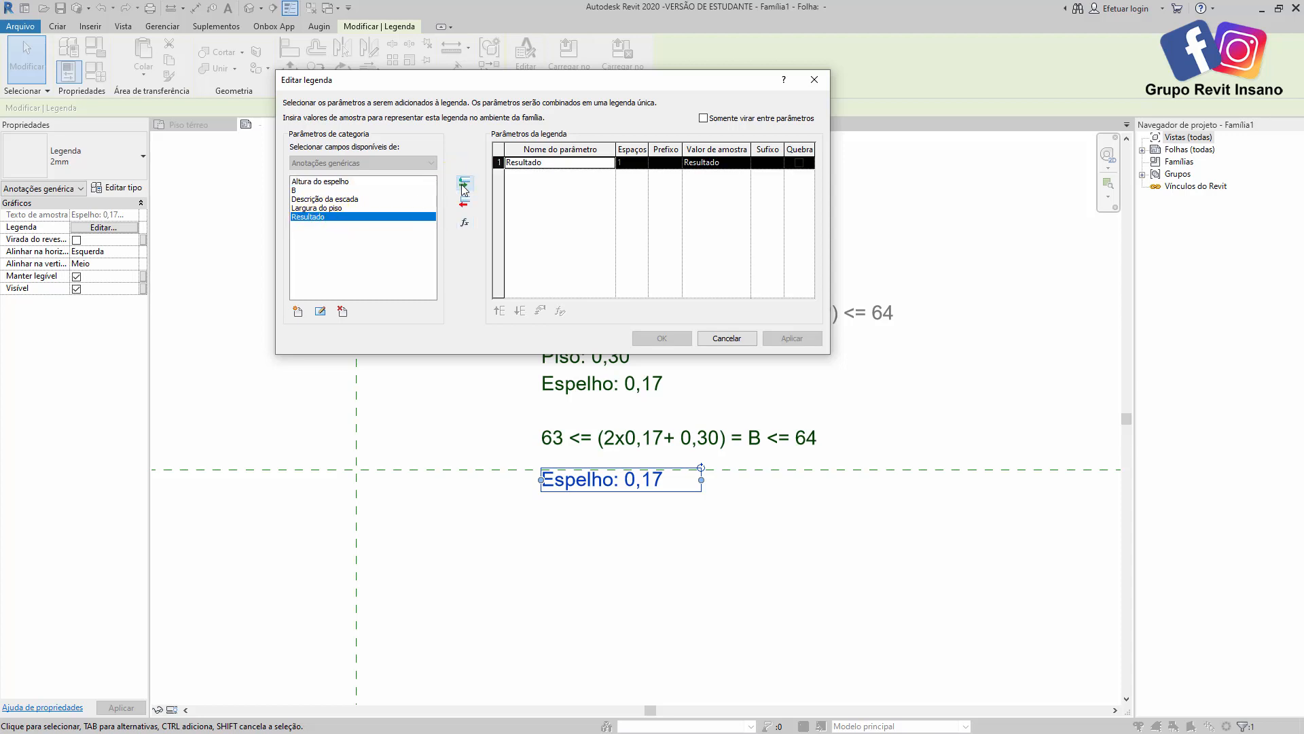
left_click(657, 163)
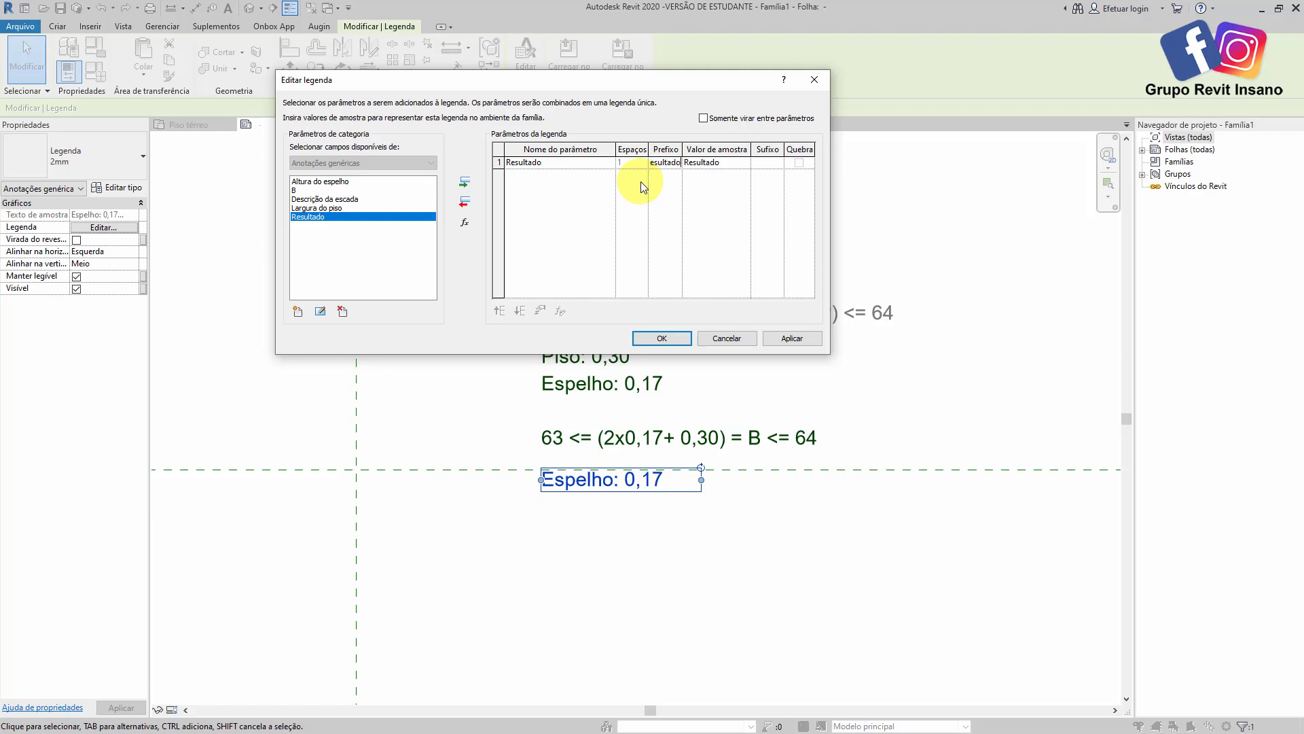
type("Resultado:")
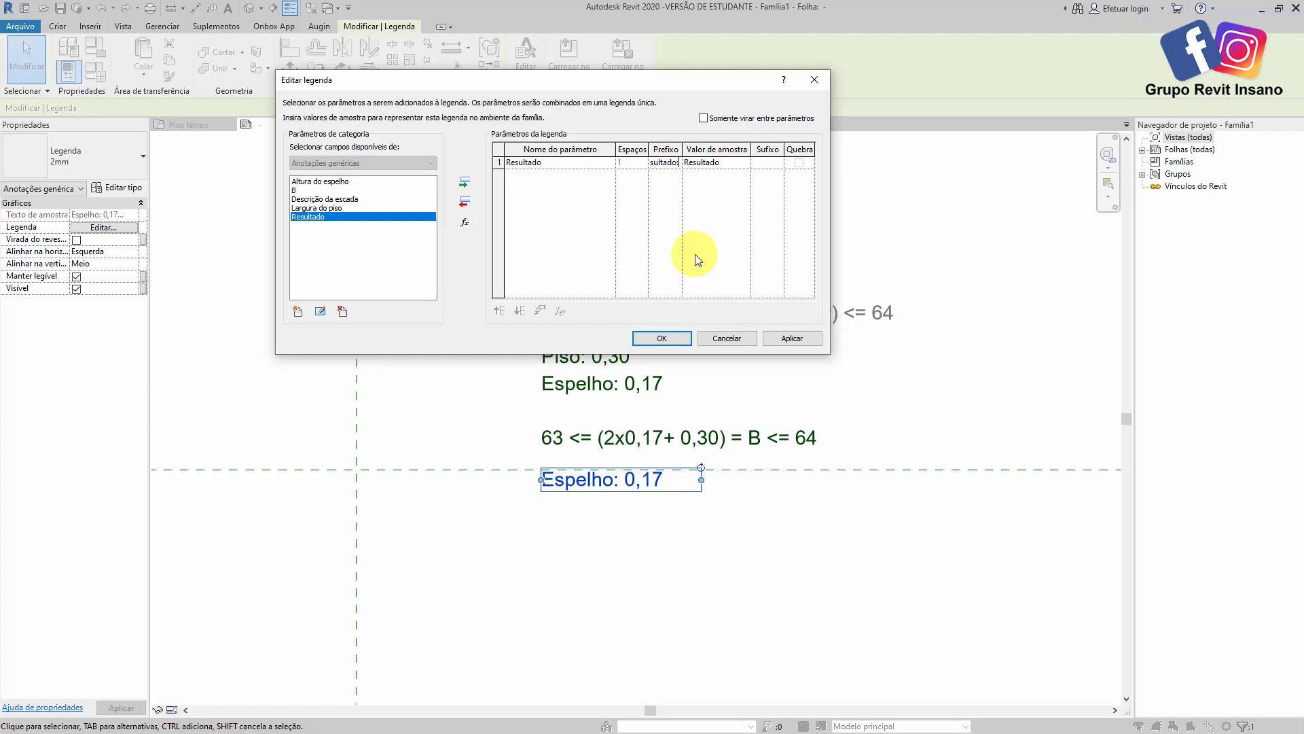
left_click(663, 338)
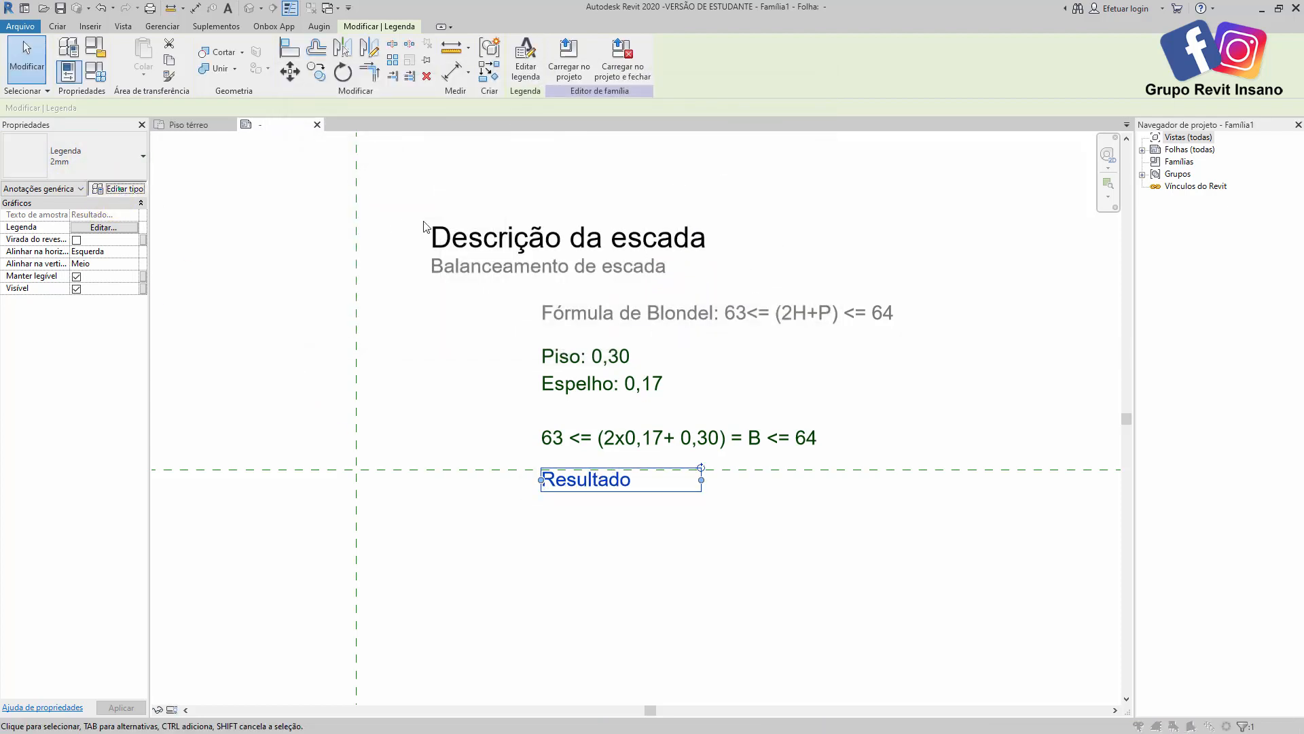
- Duplicate the Resultado label's type as 2.5mm and set its colour to red (Vermelho)
left_click(114, 187)
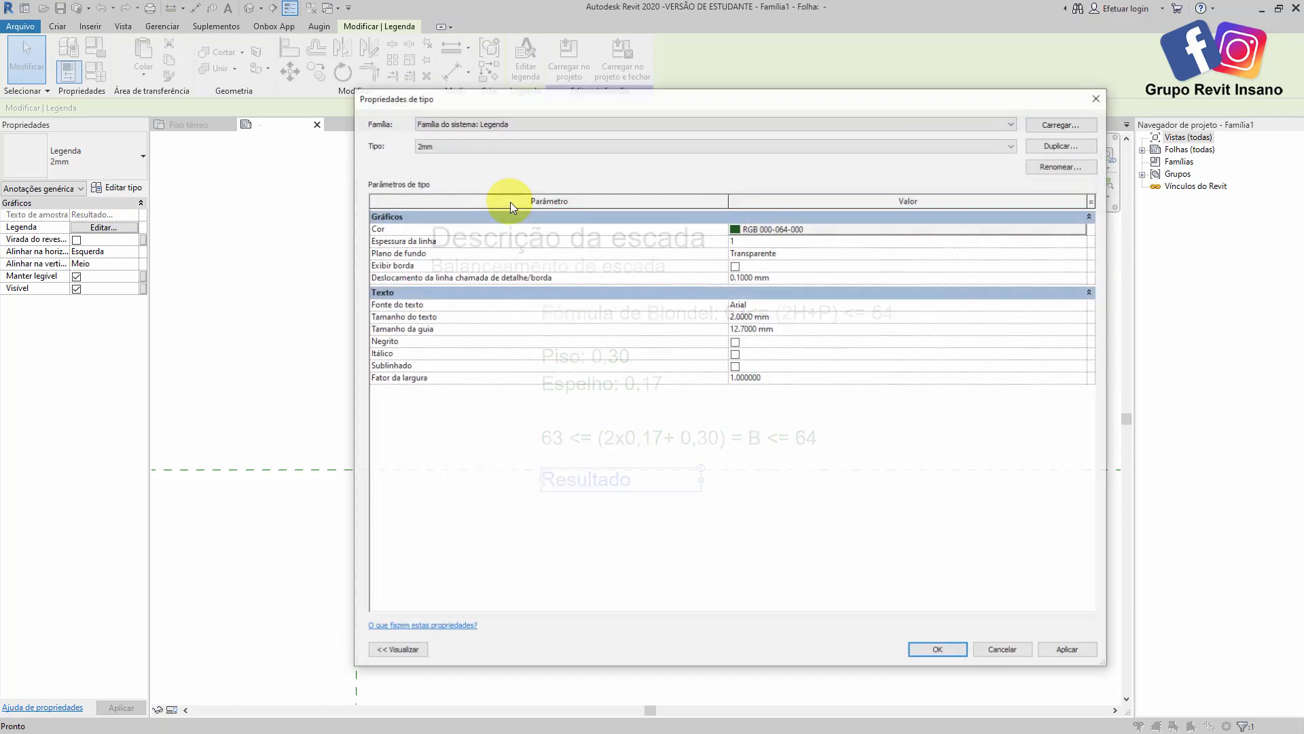
left_click(1046, 147)
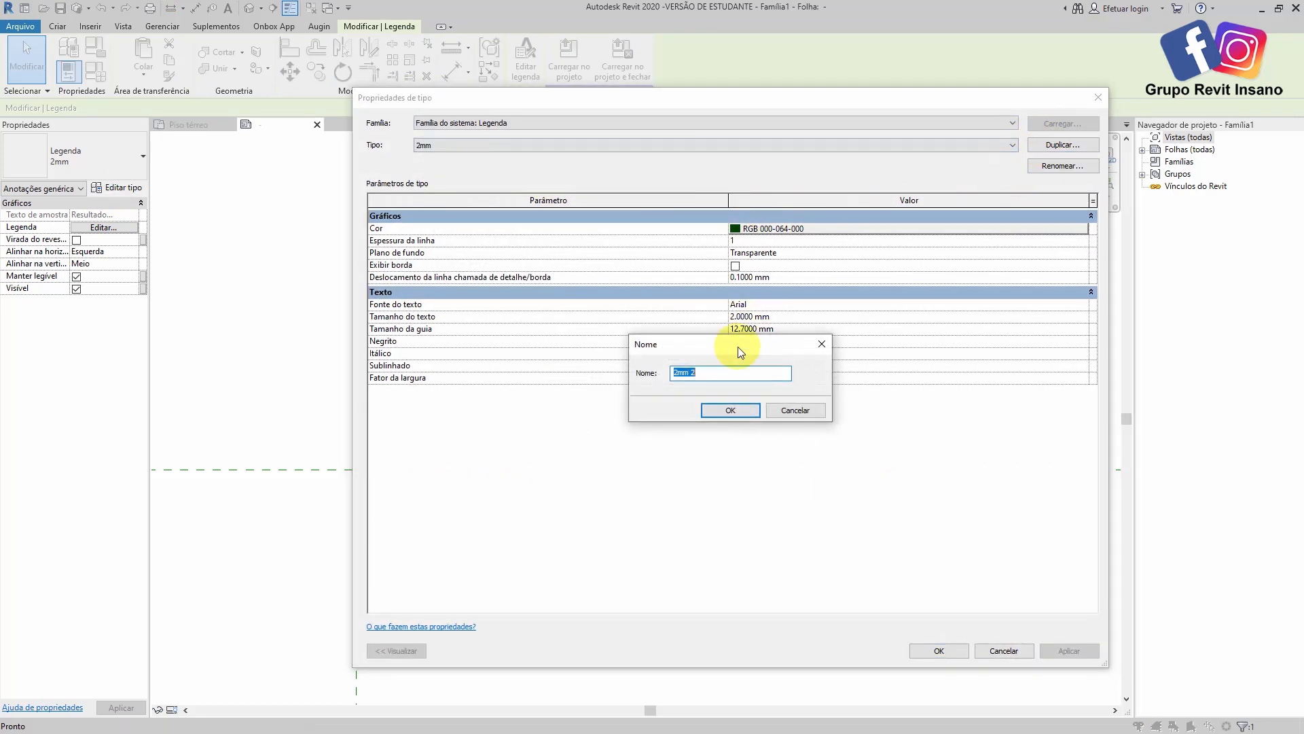
type("2.5")
left_click(730, 410)
left_click(806, 231)
left_click(584, 301)
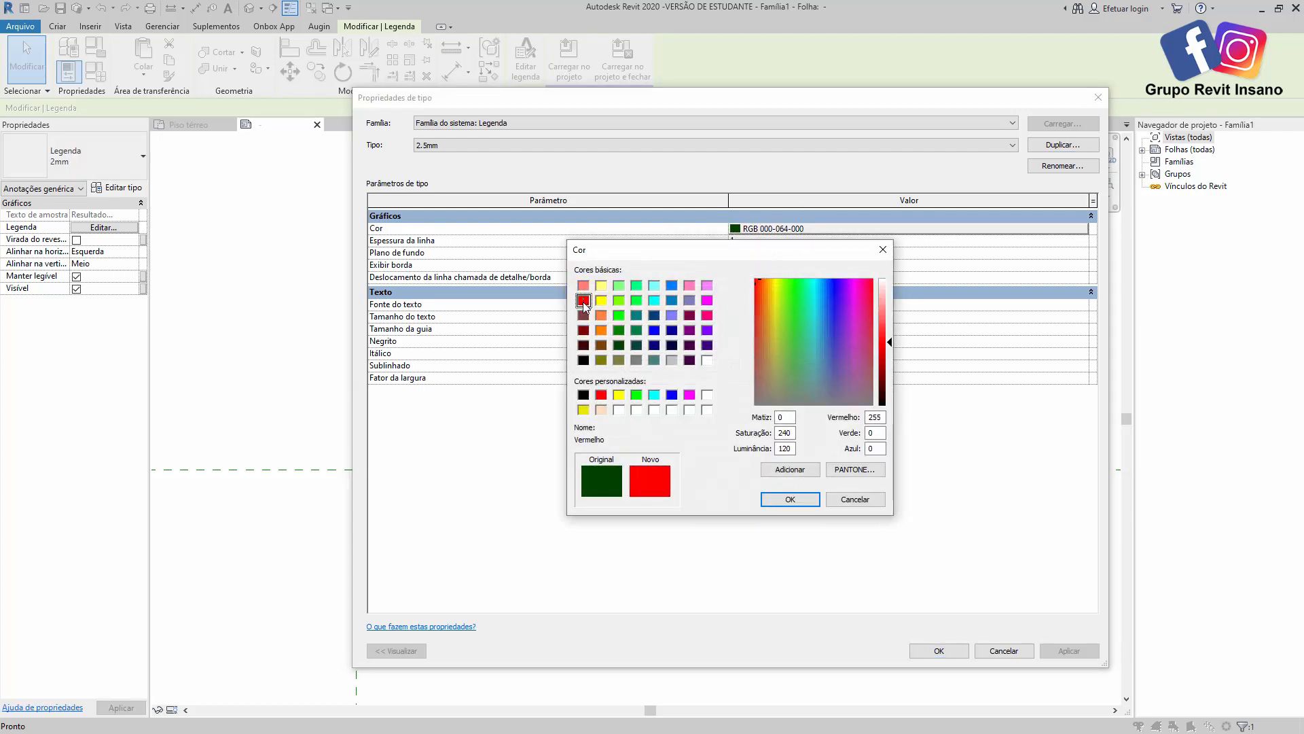
left_click(805, 505)
left_click(934, 650)
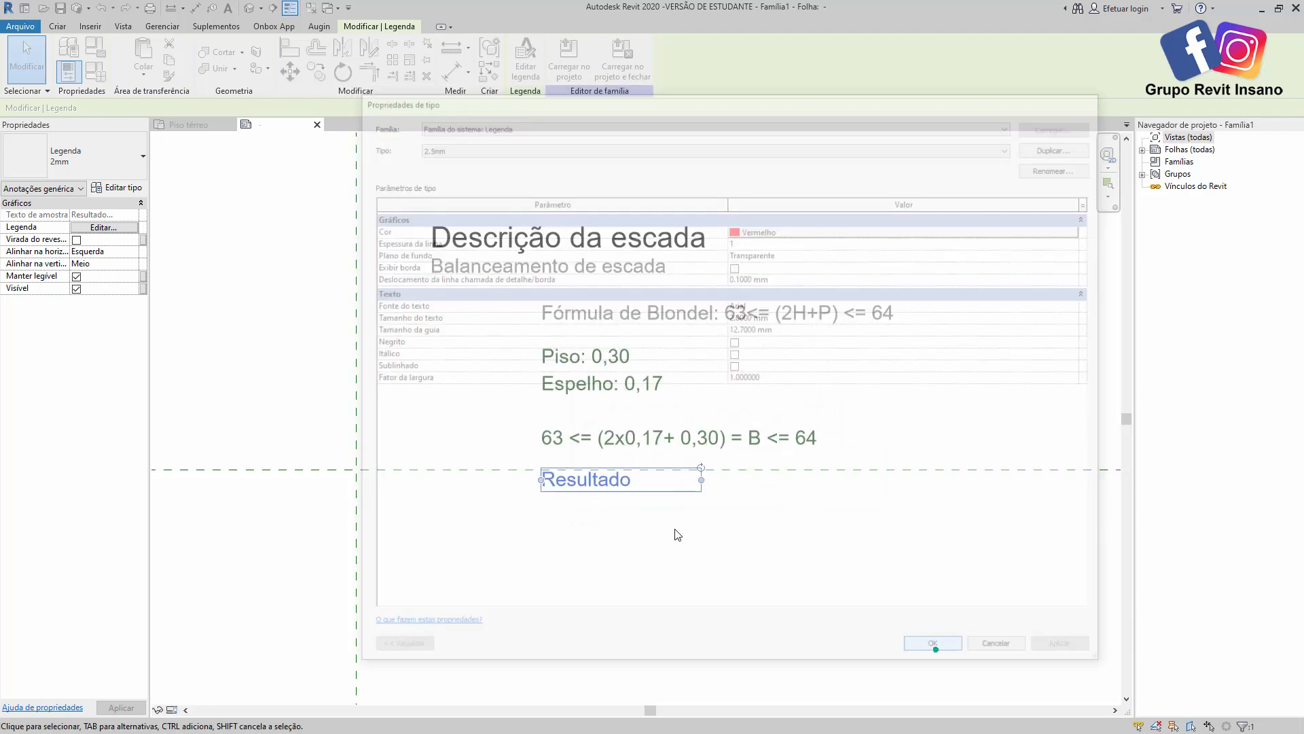
- Widen the Resultado label, nudge it slightly to the left, and load the family into the project, overwriting the existing version
left_click_drag(701, 479, 822, 479)
mouse_move(583, 482)
left_mouse_down()
mouse_move(554, 479)
mouse_move(569, 481)
left_mouse_up()
left_click(569, 58)
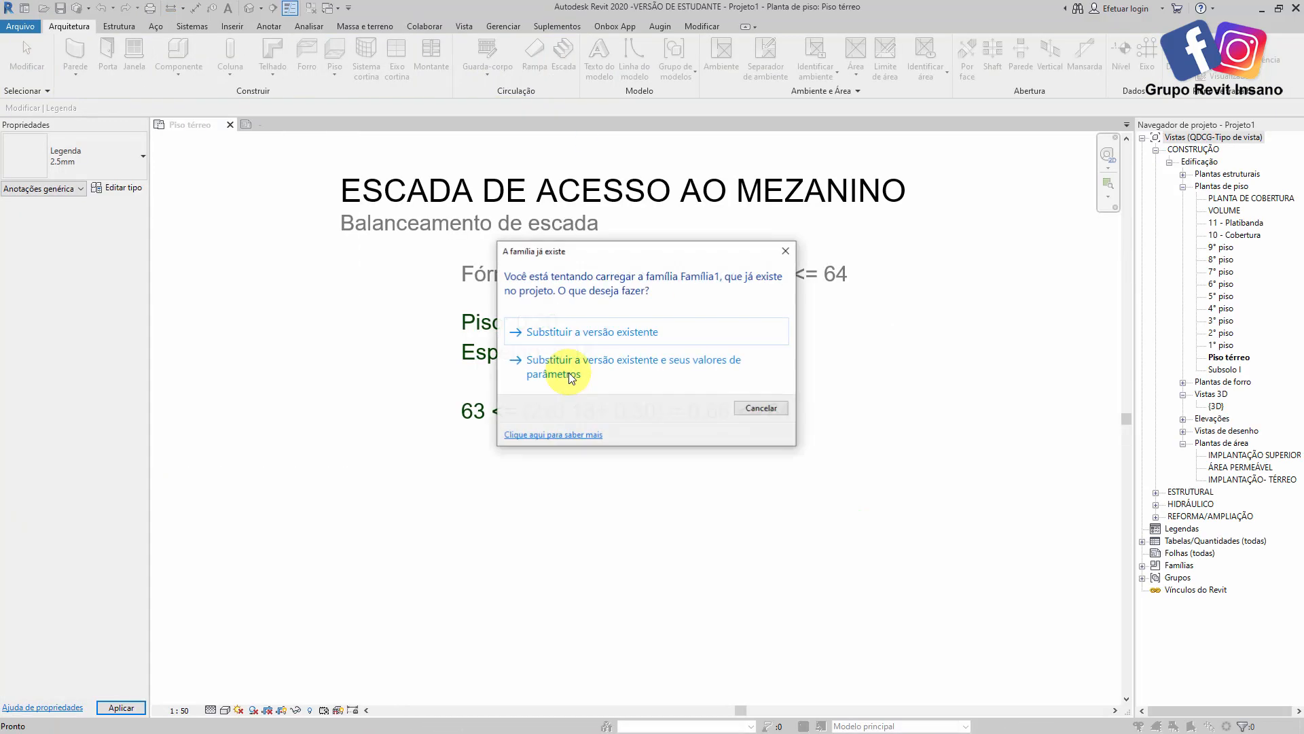
left_click(557, 333)
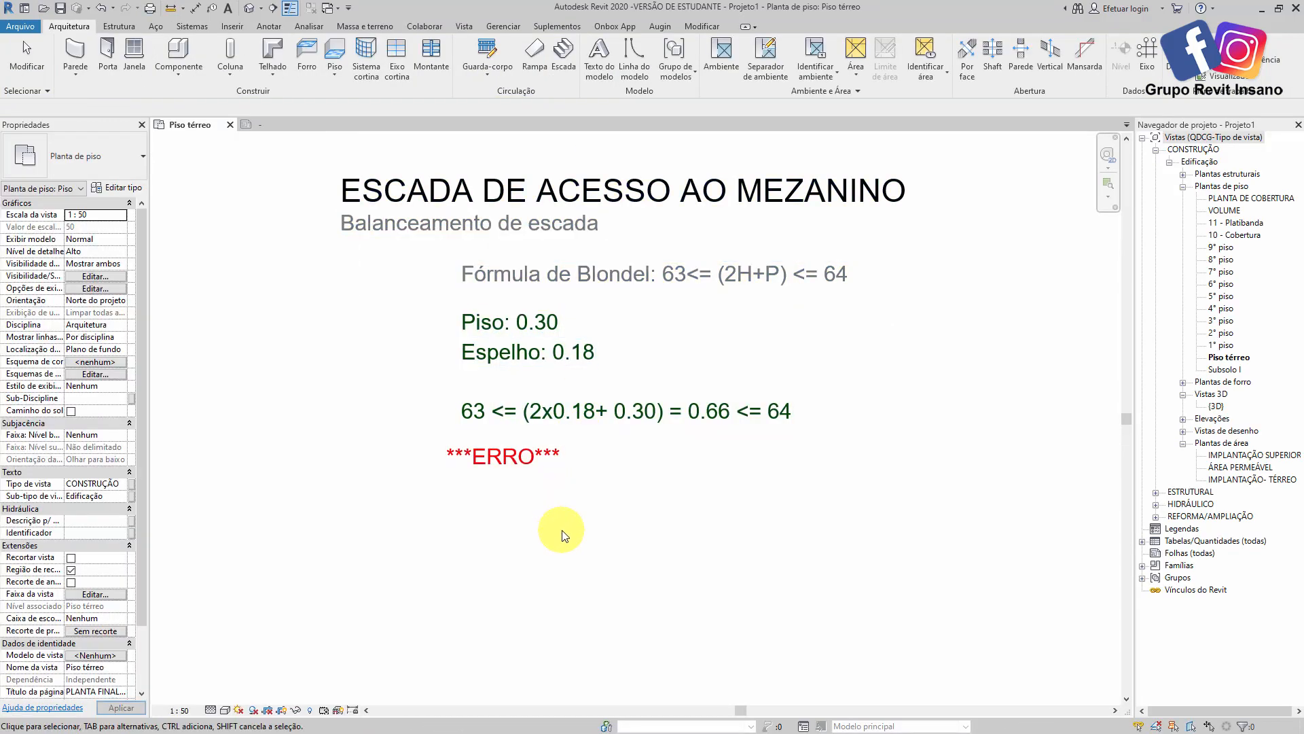
- Set Altura do espelho of the placed stair annotation to 0.17 to test the result label
middle_click_drag(630, 467, 698, 430)
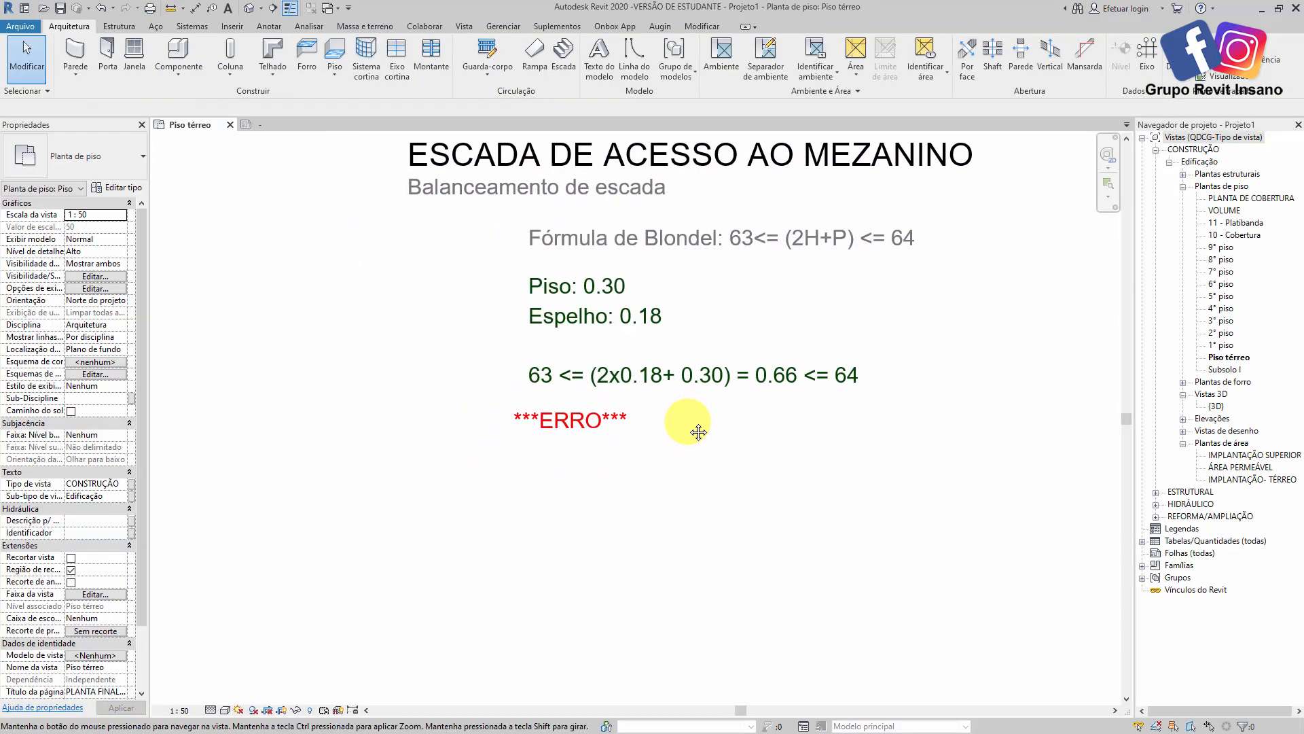
left_click(661, 381)
left_click(86, 251)
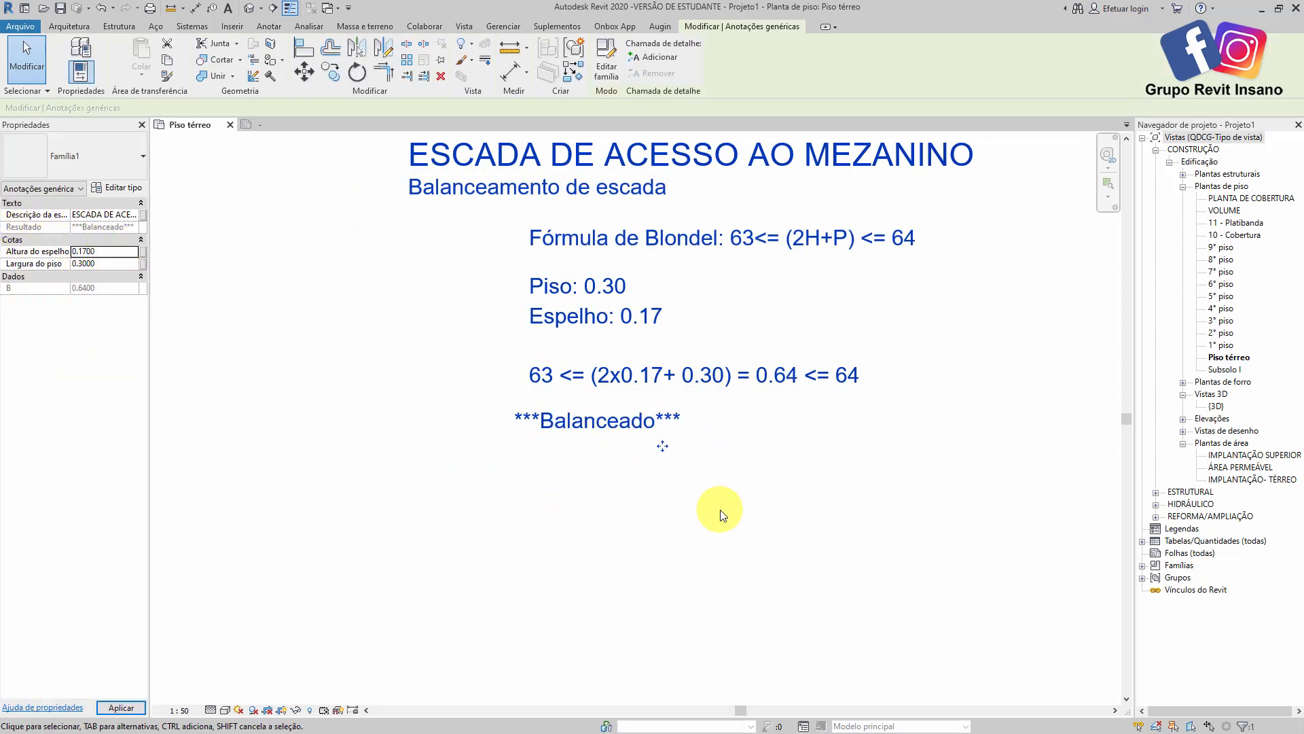
left_click(690, 565)
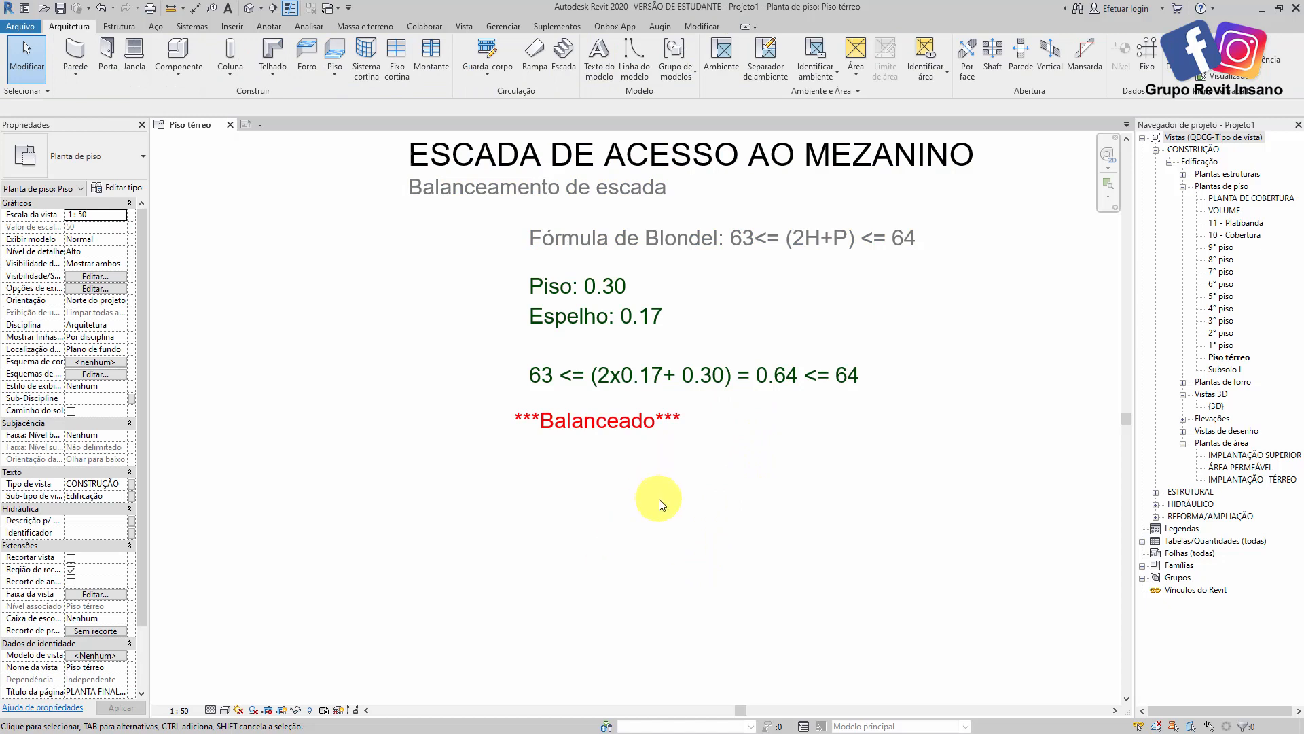
middle_click_drag(792, 354, 710, 418)
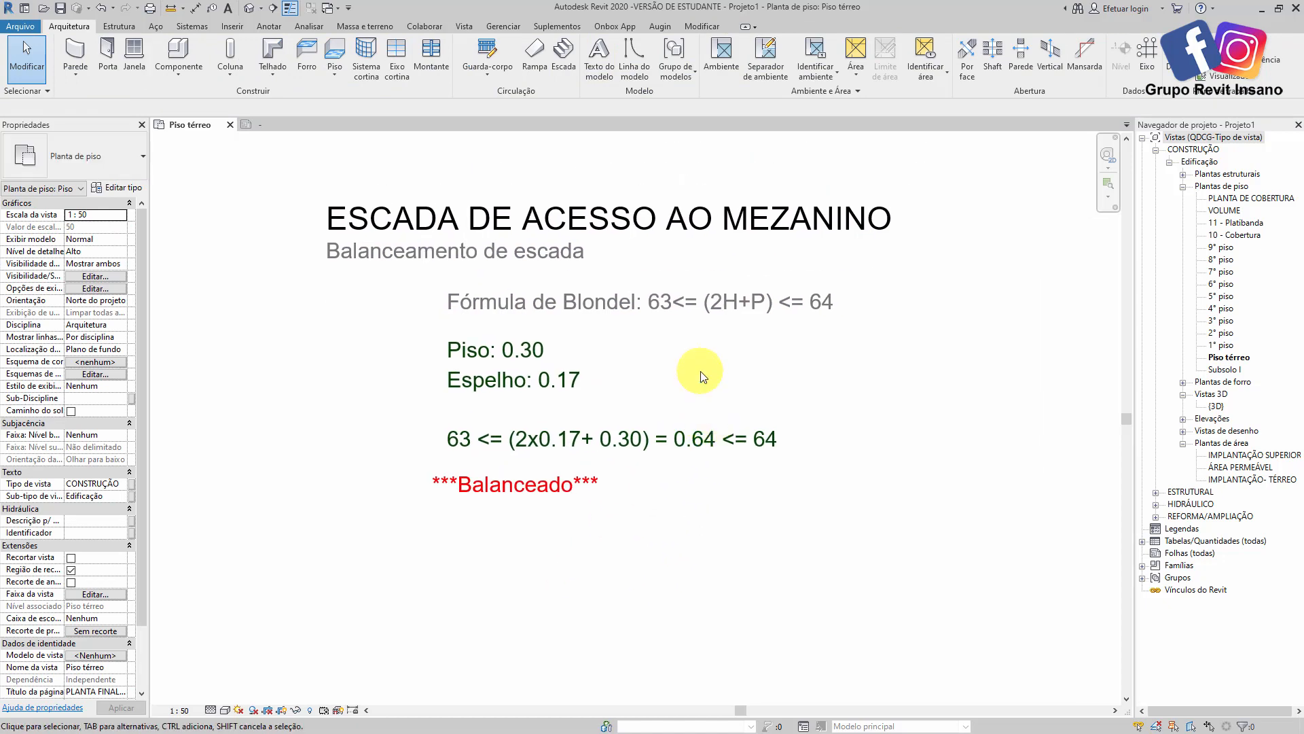
- Draw a rectangular border enclosing all the labels and texts in the annotation family
left_click(290, 122)
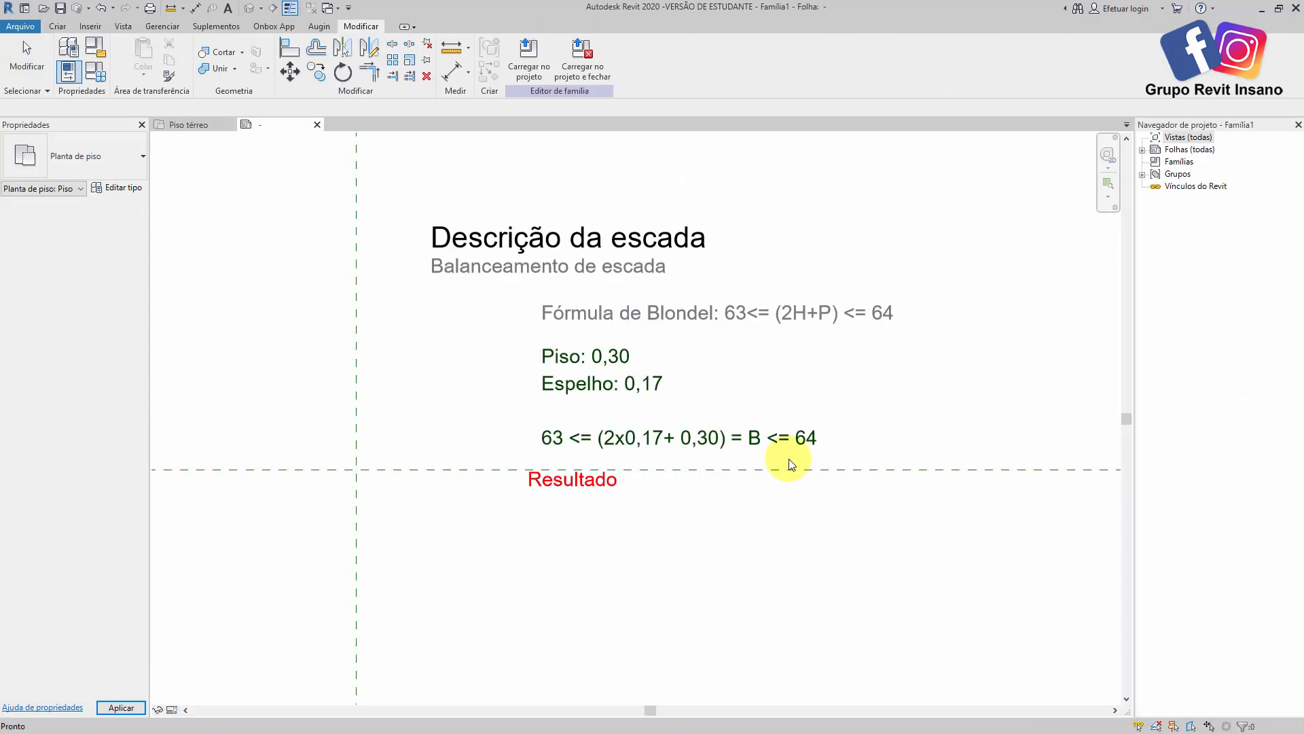
left_click(57, 26)
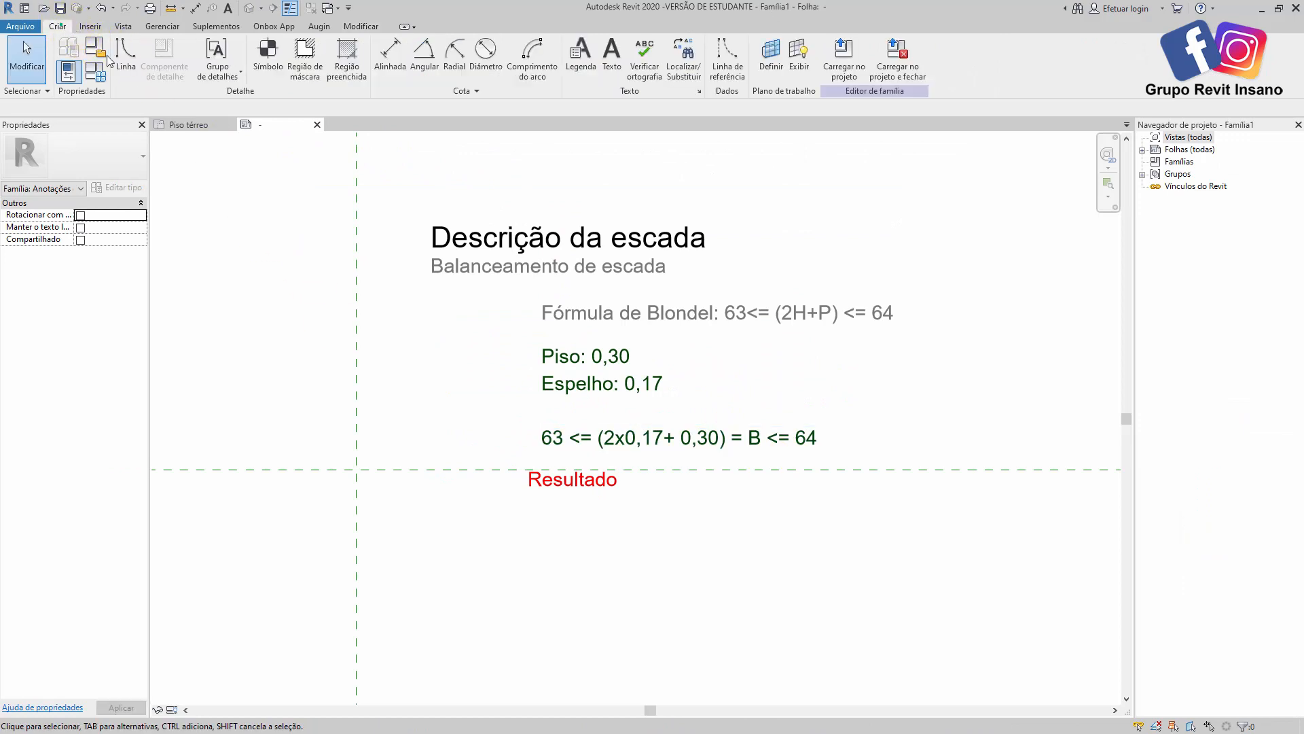
left_click(139, 77)
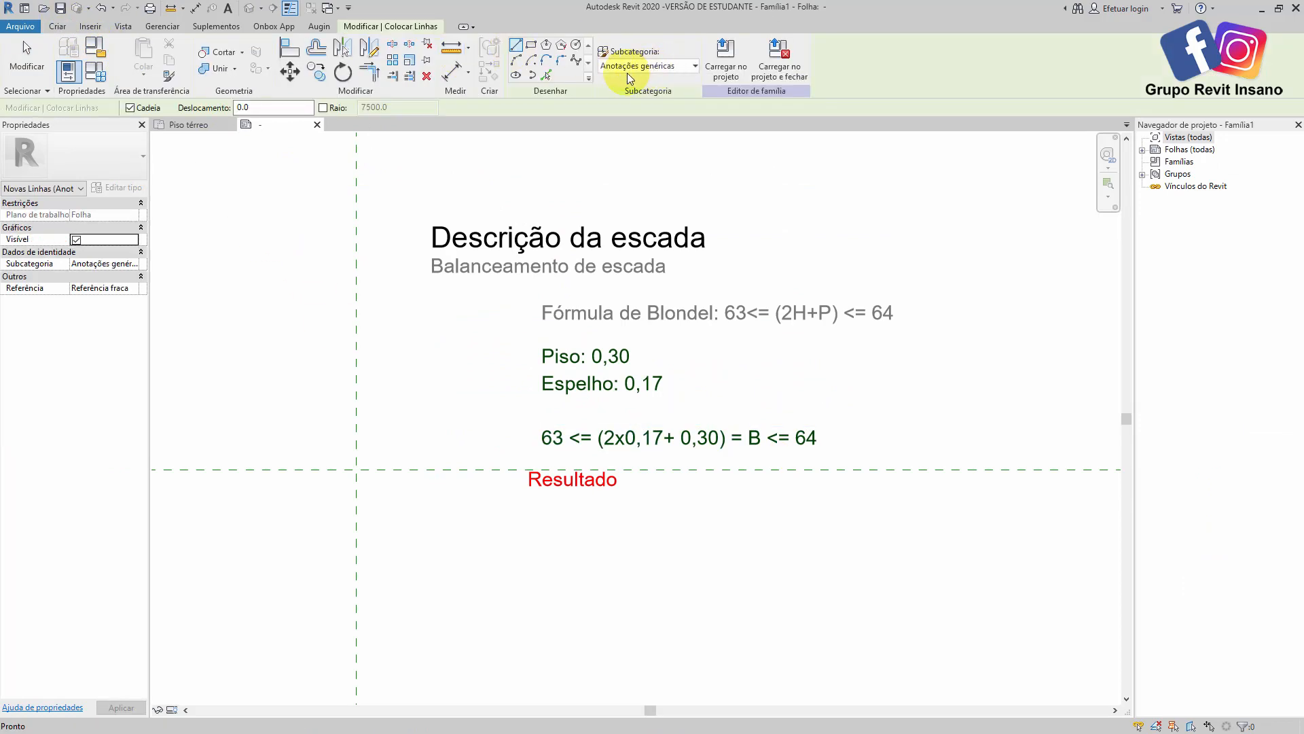
left_click(530, 44)
left_click(315, 196)
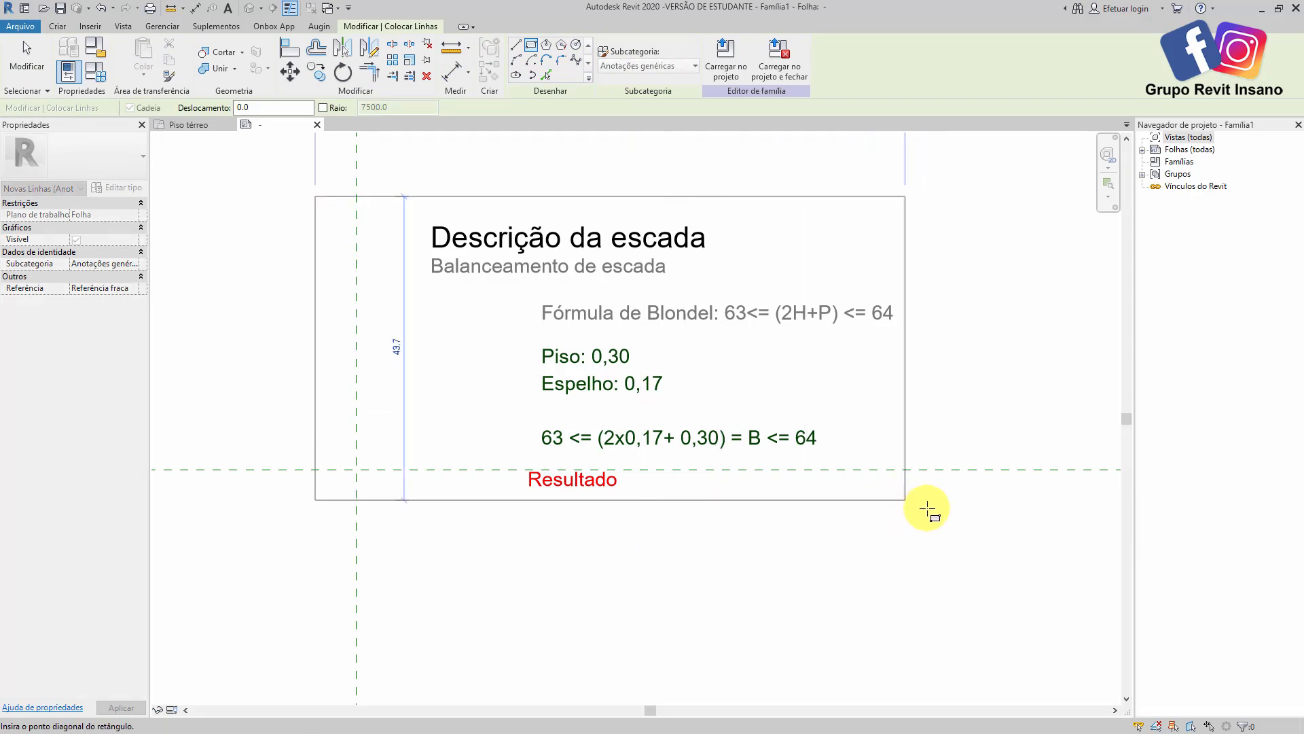
left_click(951, 508)
left_click(26, 68)
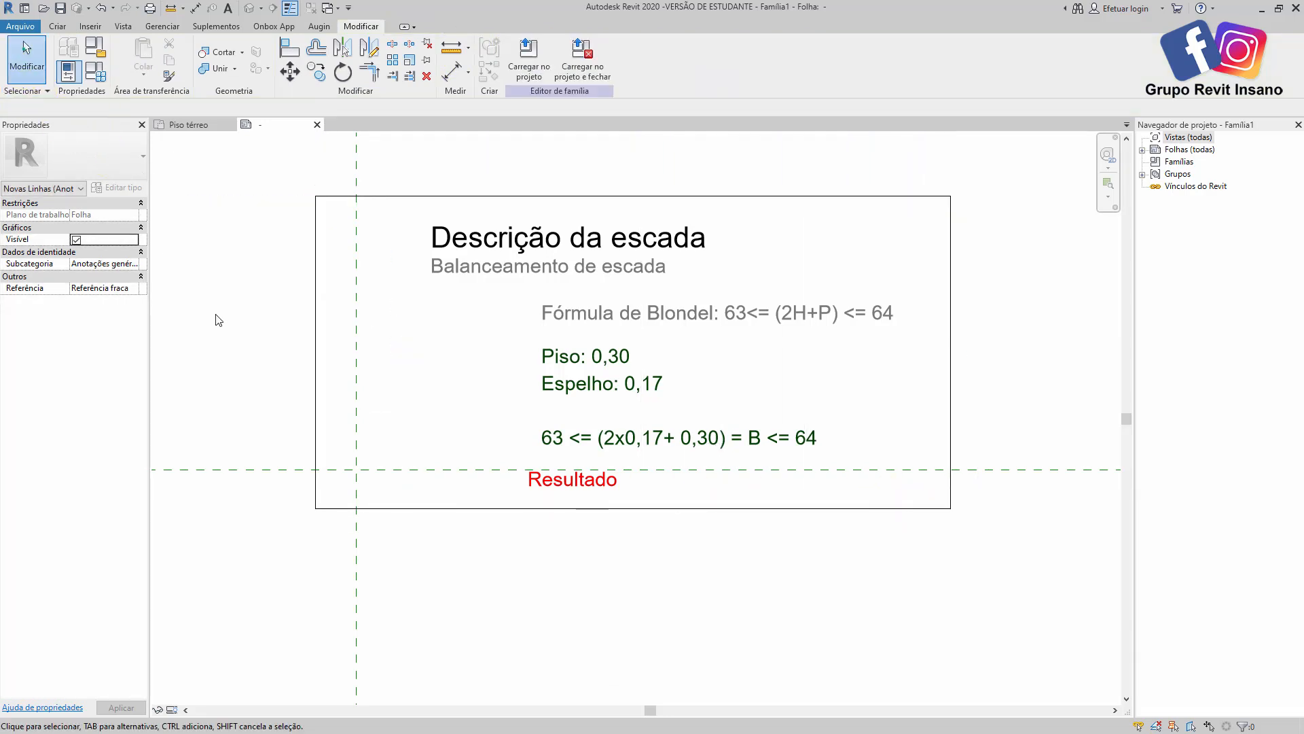
- Set the text size of the Resultado label's 2.5mm type to 3 mm
left_click(532, 479)
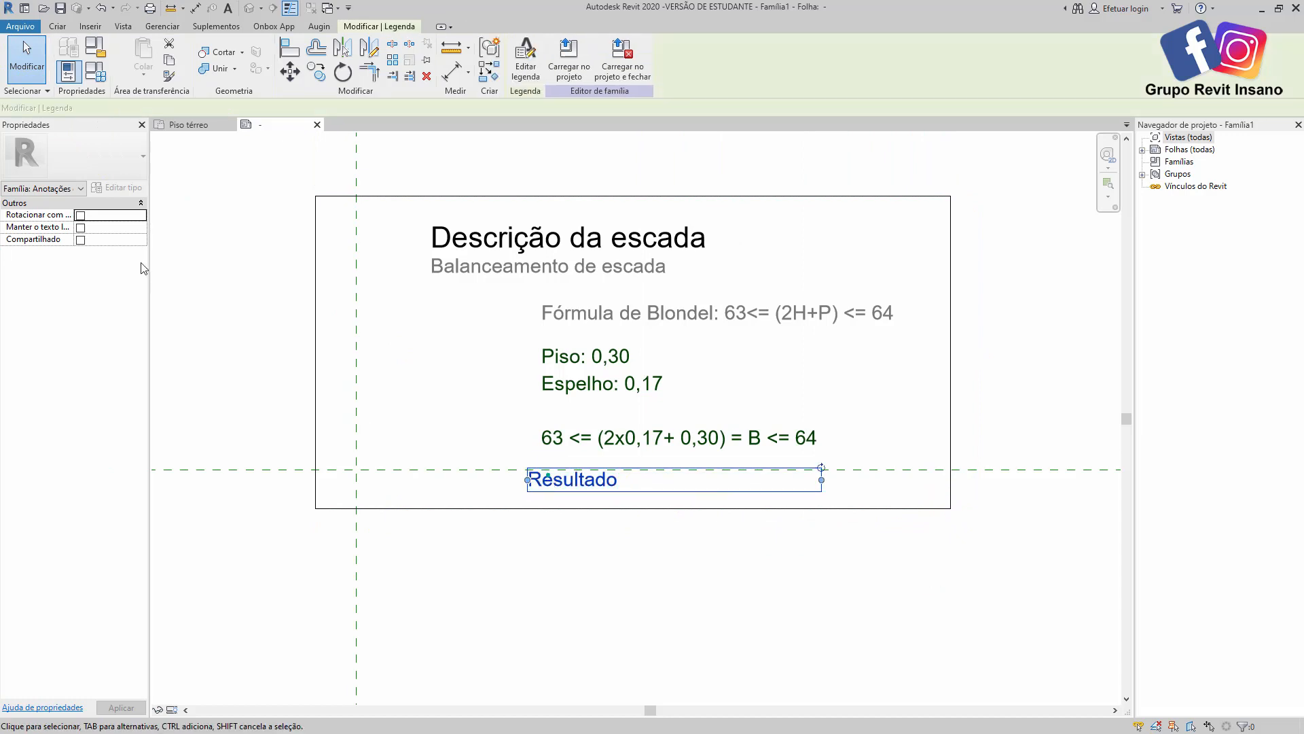
left_click(117, 189)
left_click(784, 317)
type("3")
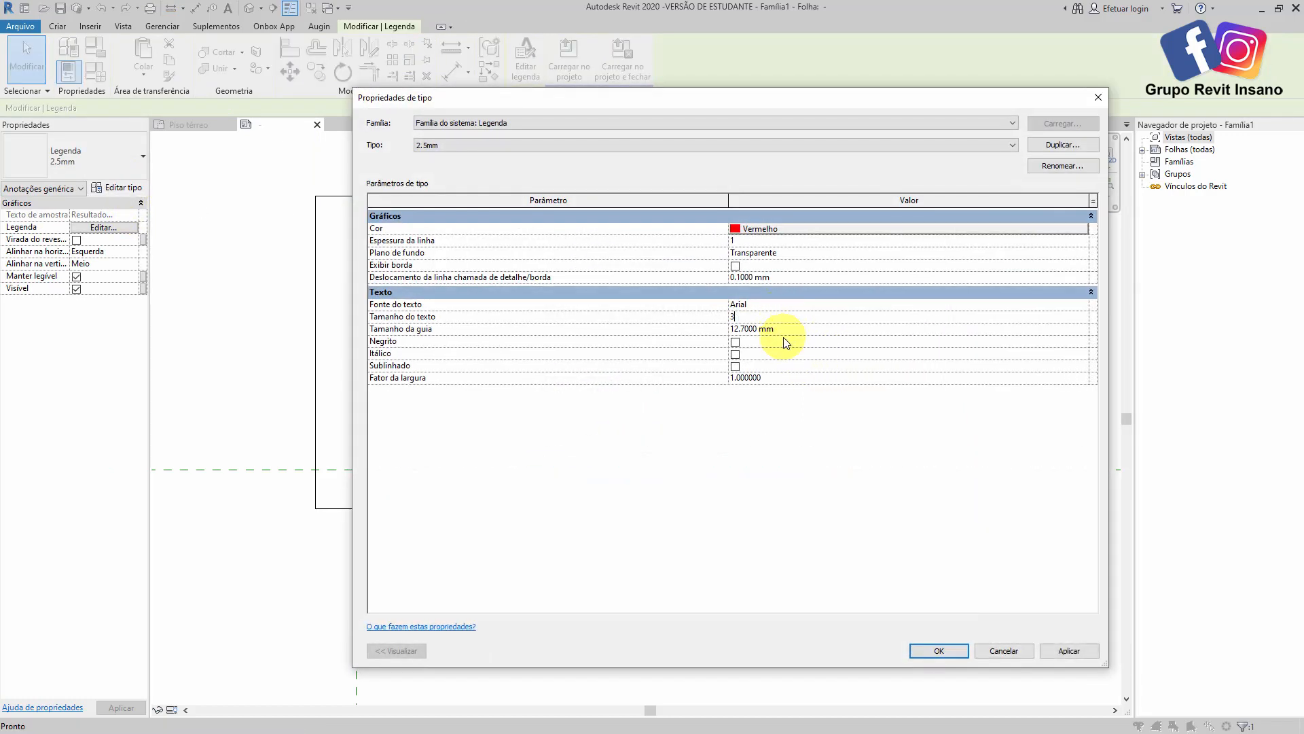
left_click(937, 650)
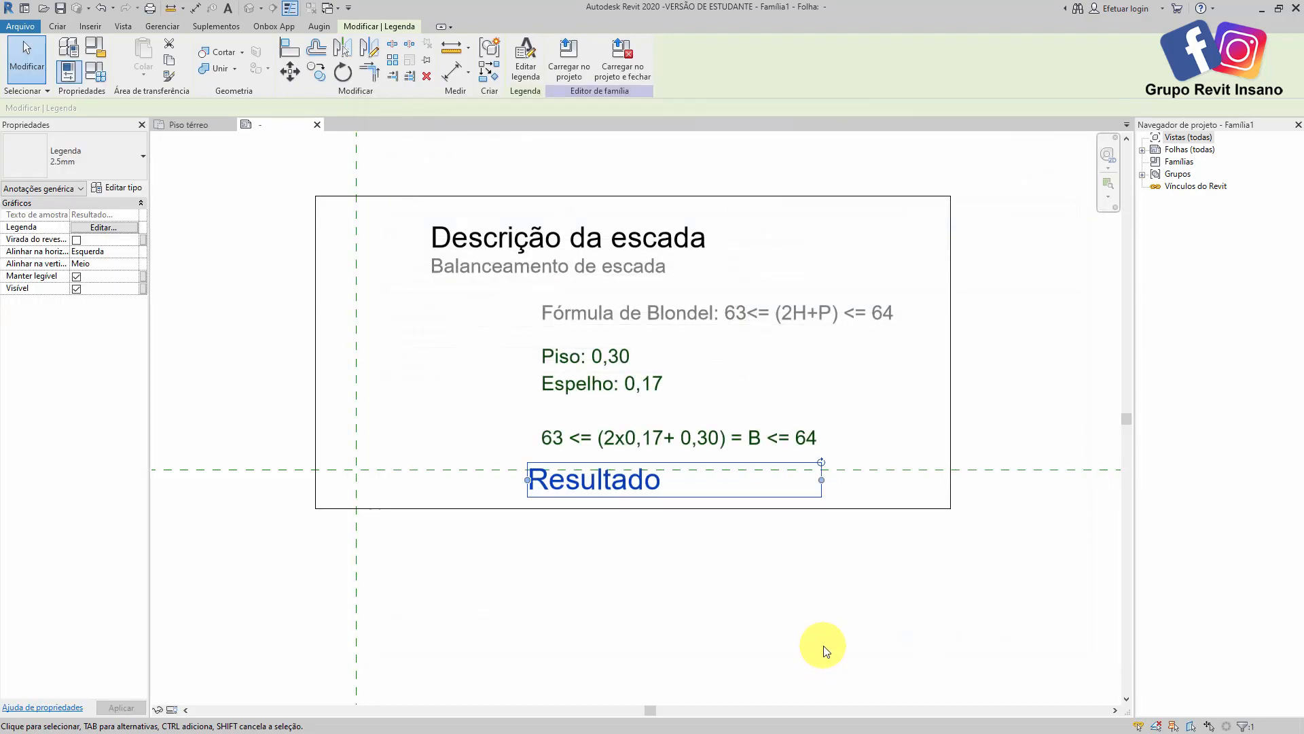
- Extend the Resultado label's box on both sides and set its horizontal alignment to Centro
left_click_drag(530, 484, 510, 484)
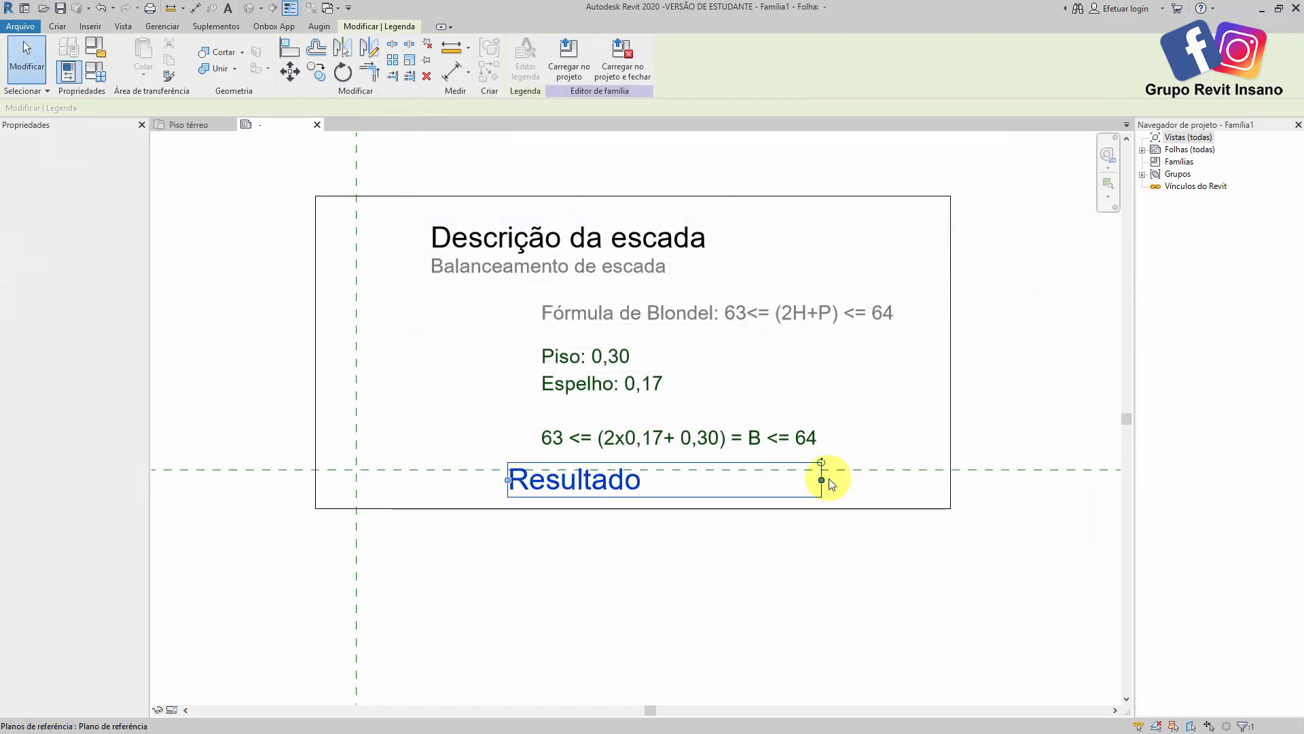
left_click_drag(821, 481, 849, 483)
left_click(102, 251)
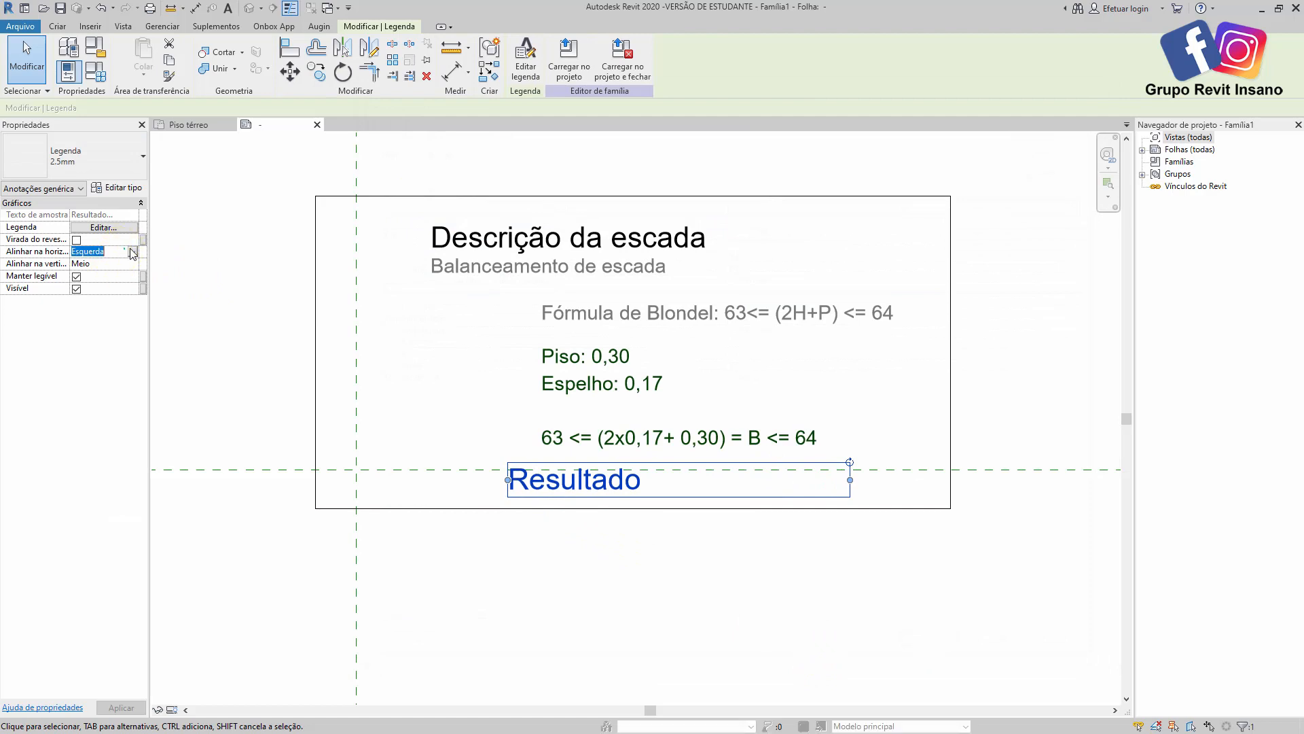
left_click(132, 251)
left_click(97, 274)
left_click(737, 645)
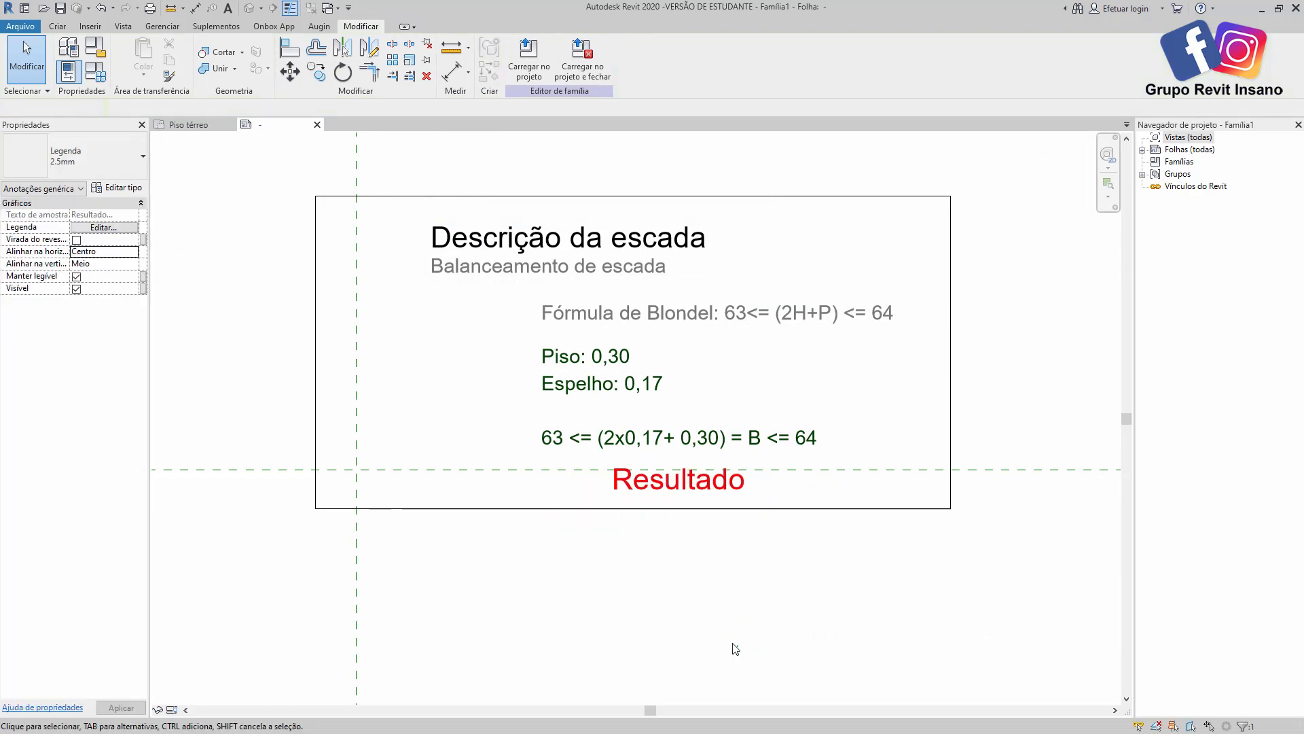
- Copy the Fórmula de Blondel text to the border's lower-left corner and change the copy to "Resultado:"
left_click(598, 385)
left_click(602, 309)
left_click_drag(544, 295, 744, 487)
double_click(373, 483)
type("Resultado:")
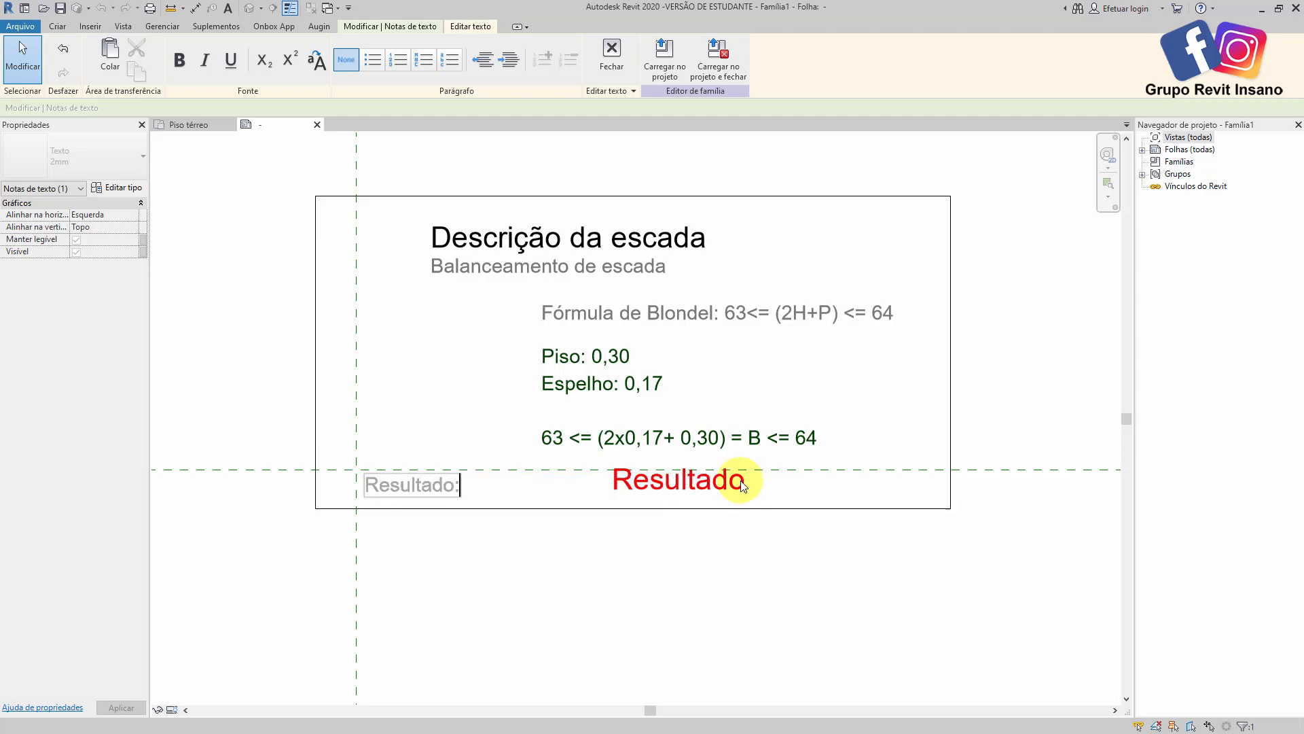
left_click(534, 548)
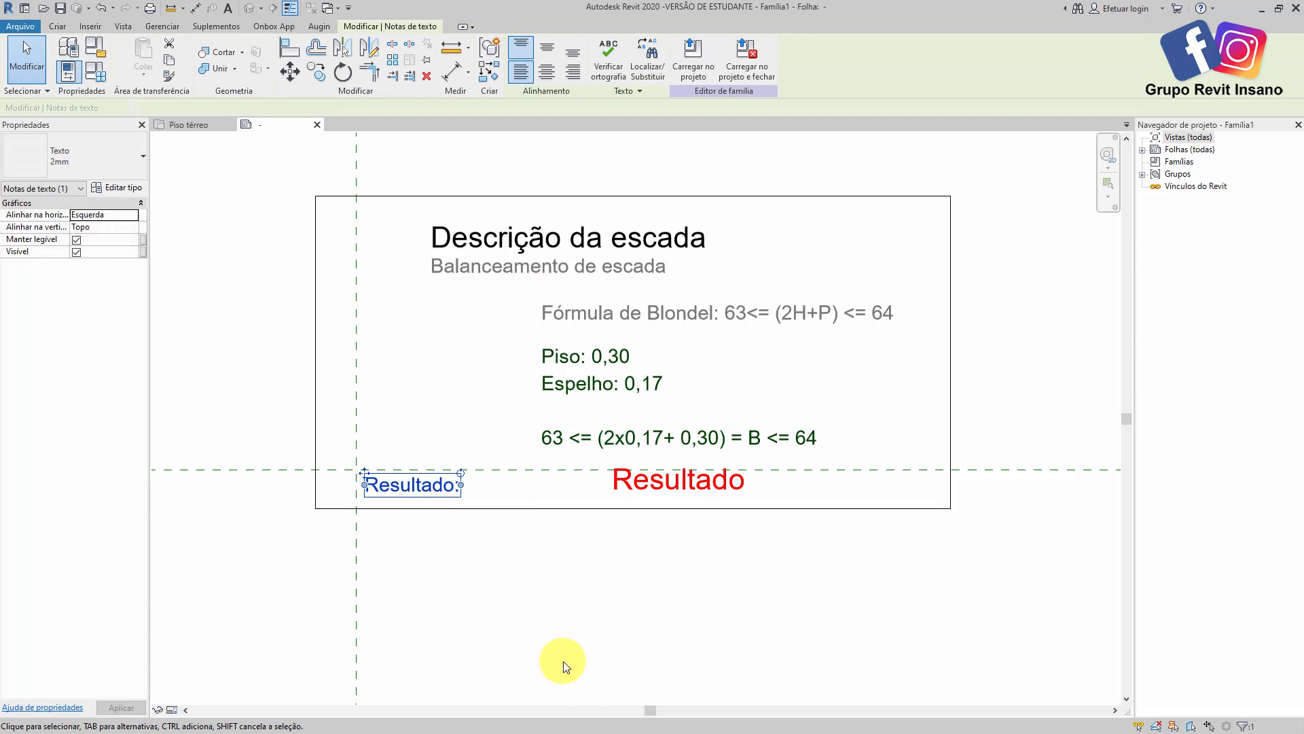
left_click(577, 614)
- Load the bordered family into the project, overwriting the existing version, and check the placed annotation
left_click(528, 65)
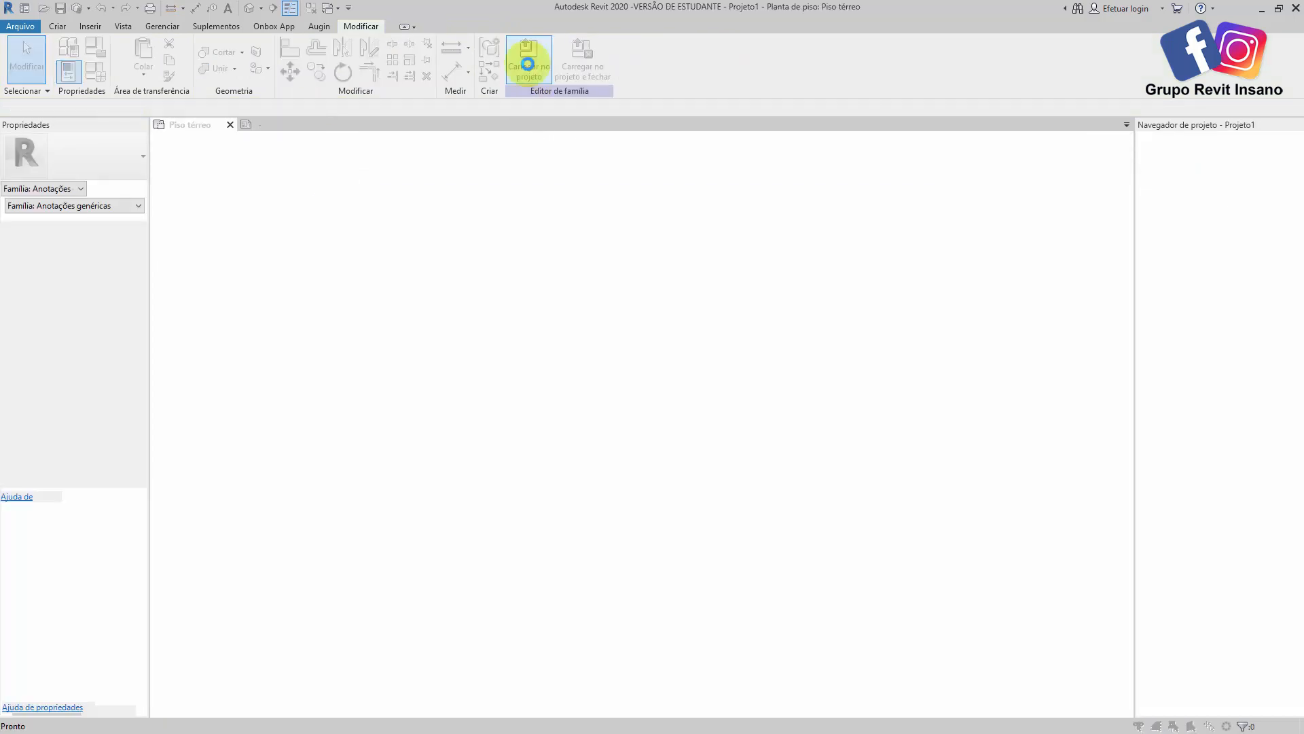
left_click(578, 332)
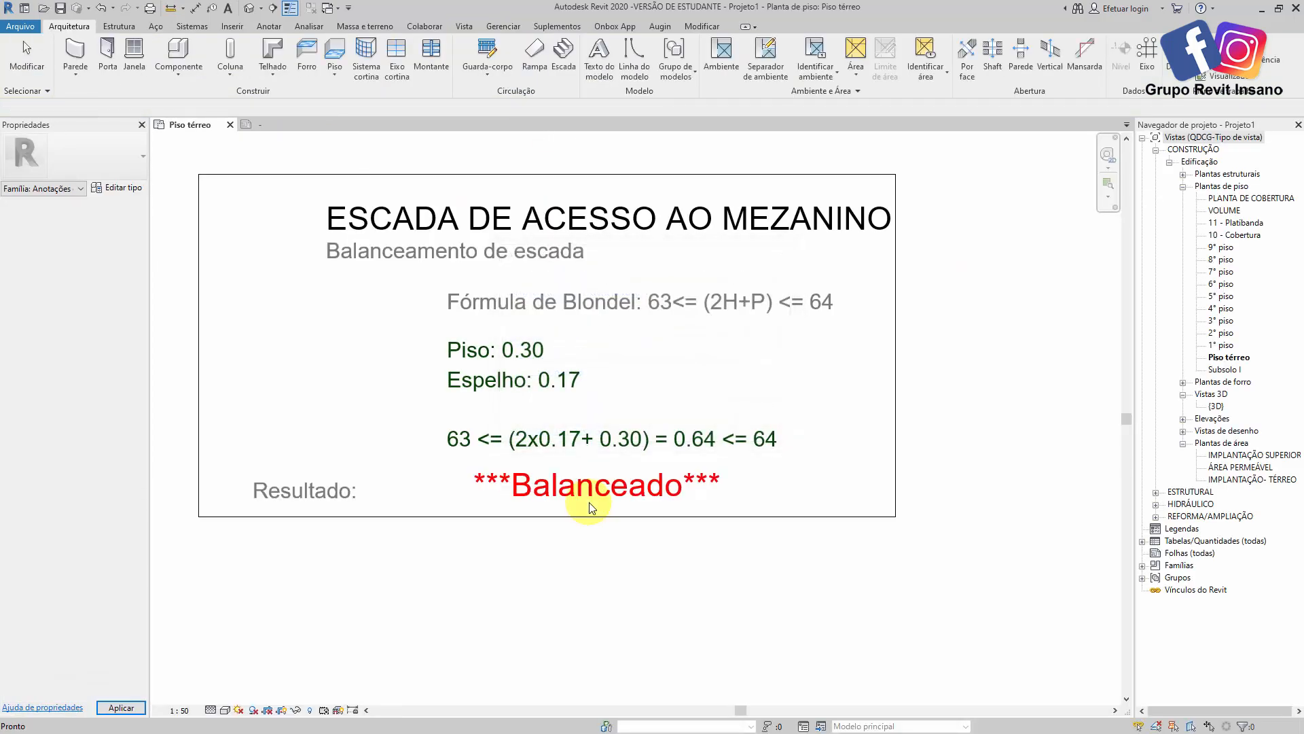
scroll(869, 346, "up", 2)
scroll(737, 378, "down", 3)
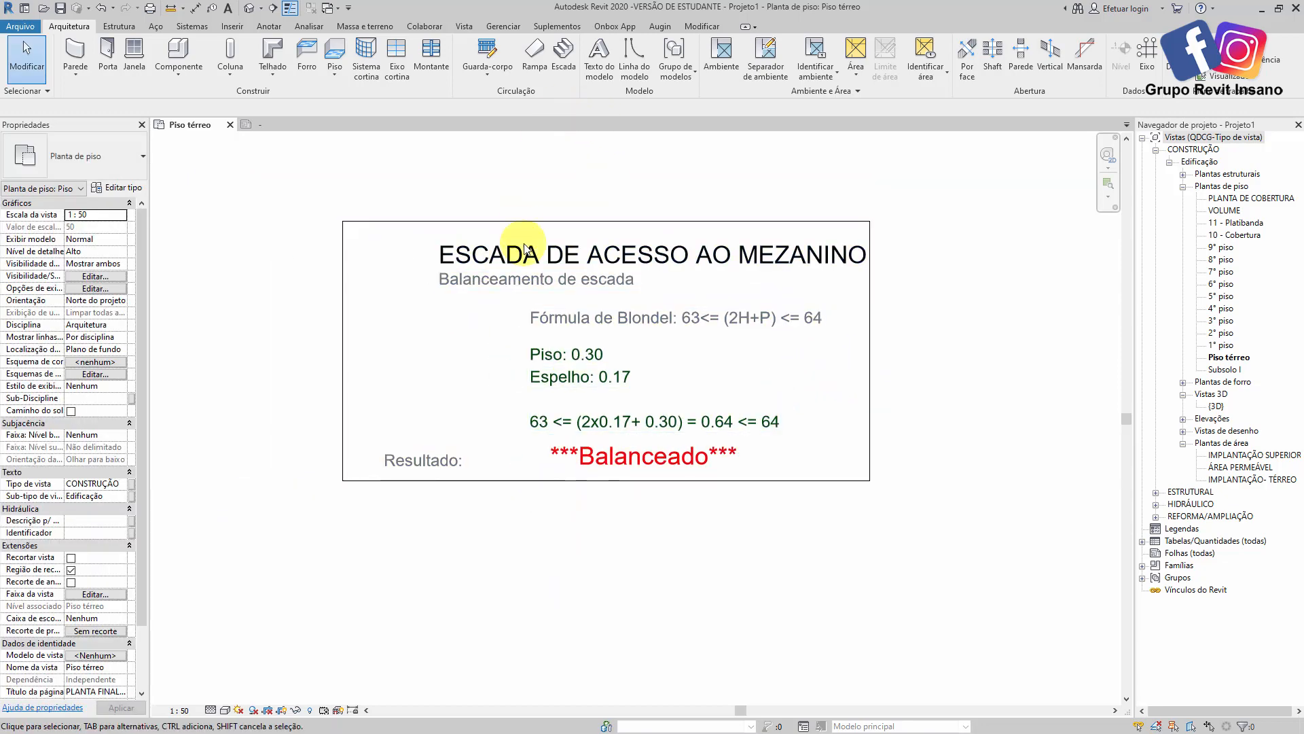
- In the family, move the border's right side outward and its left side slightly inward to fit the longer title
left_click(252, 125)
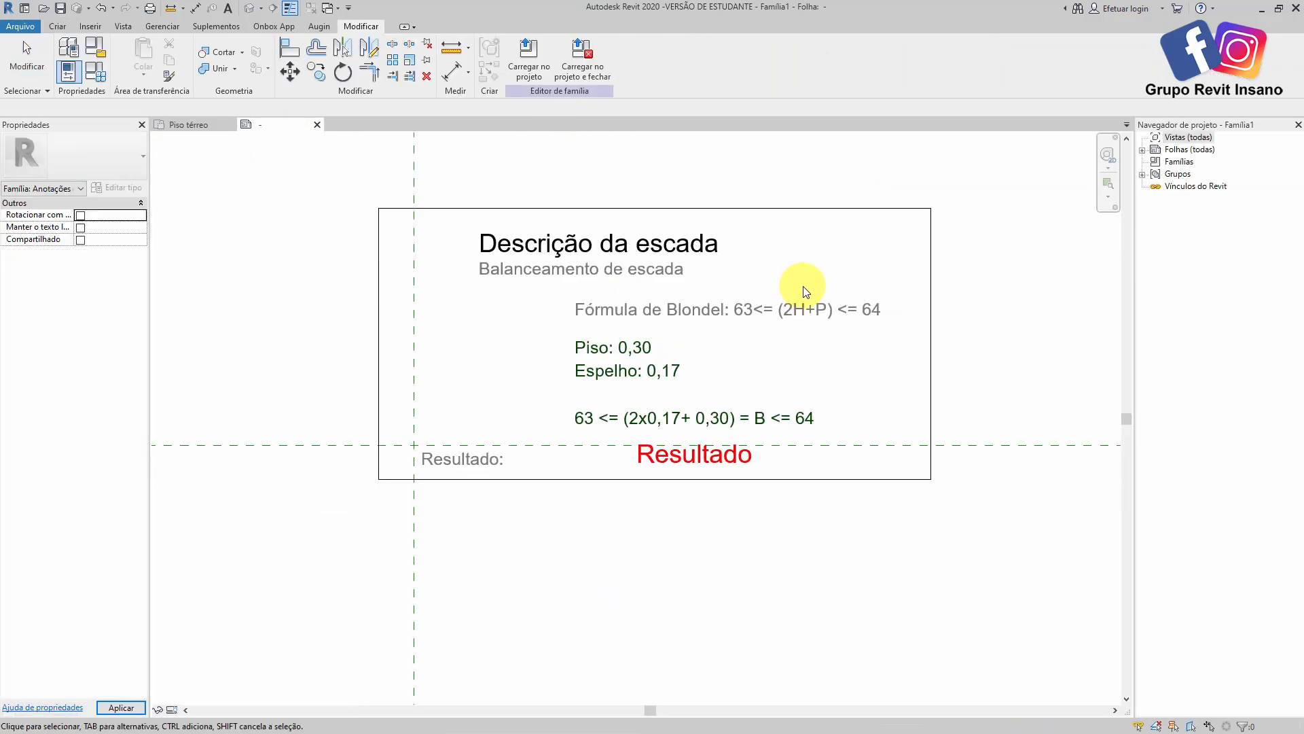
left_click(798, 325)
left_click_drag(849, 324, 859, 328)
left_click(652, 567)
left_click_drag(248, 328, 294, 354)
left_click(605, 540)
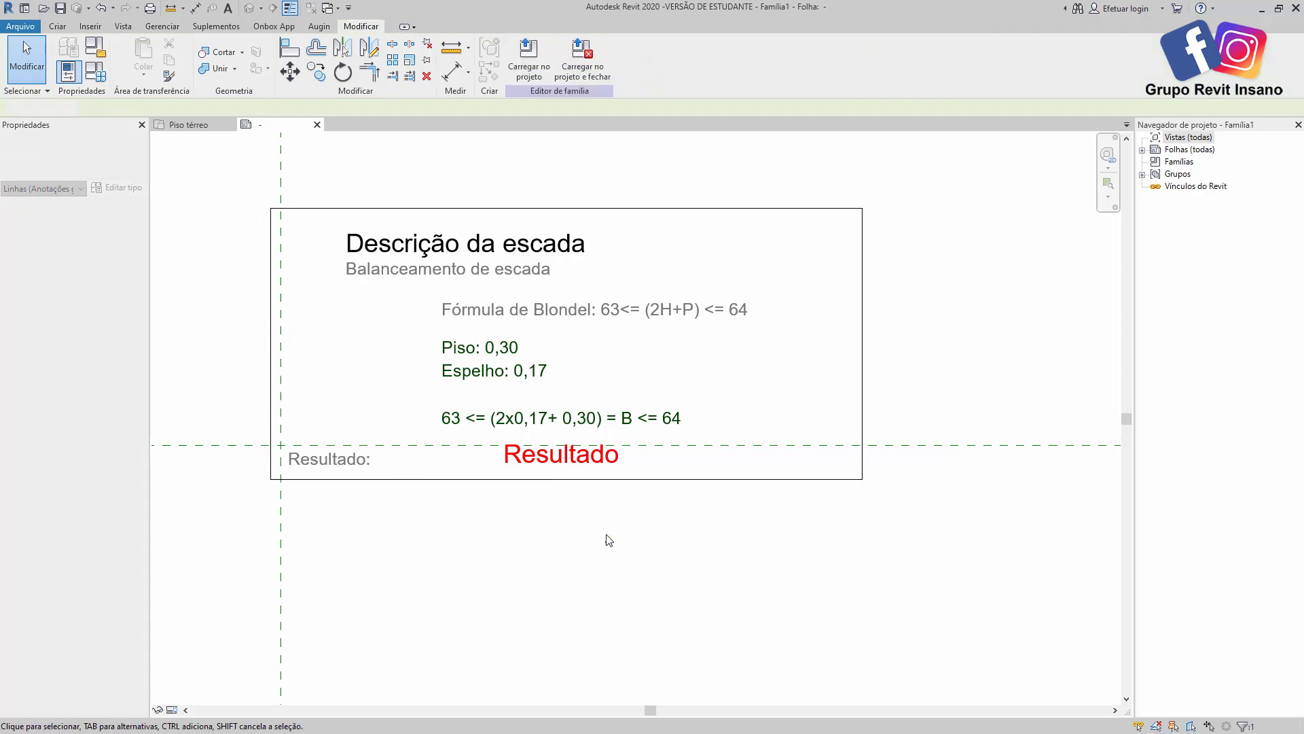
- Reload the family with the adjusted border into the project
left_click(535, 73)
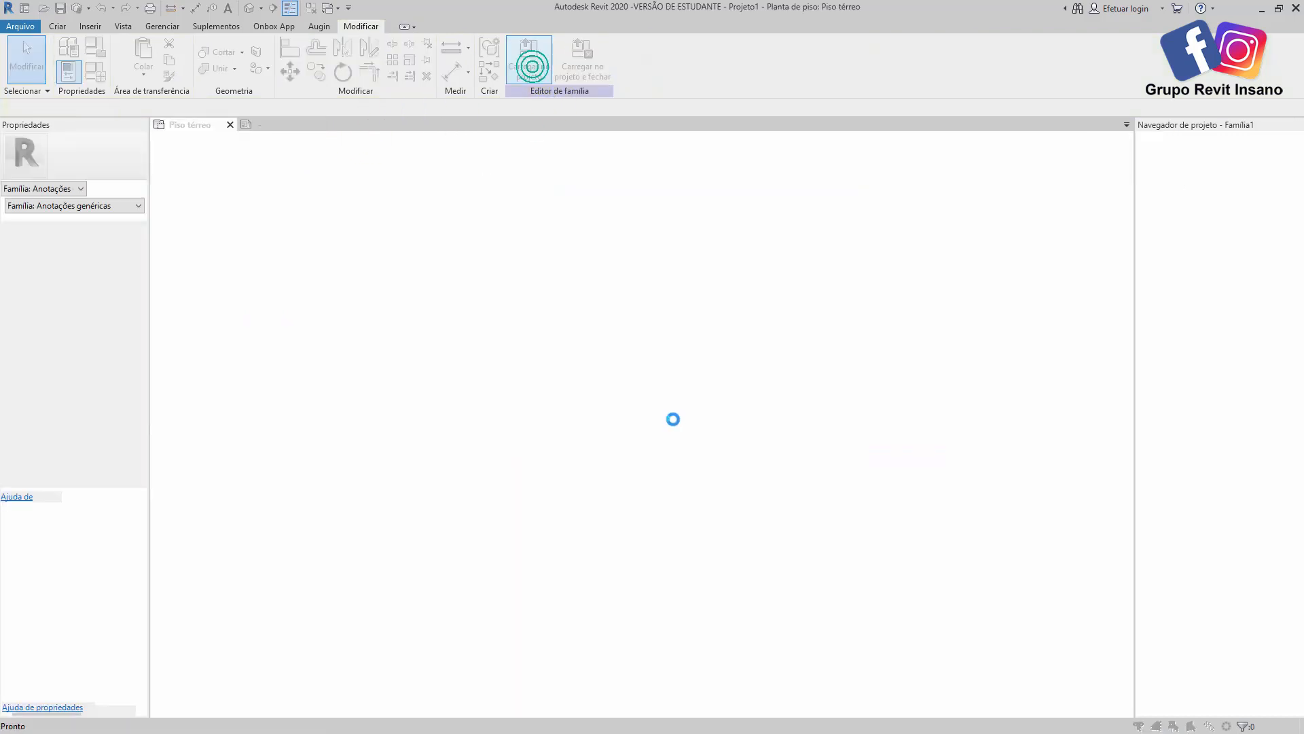